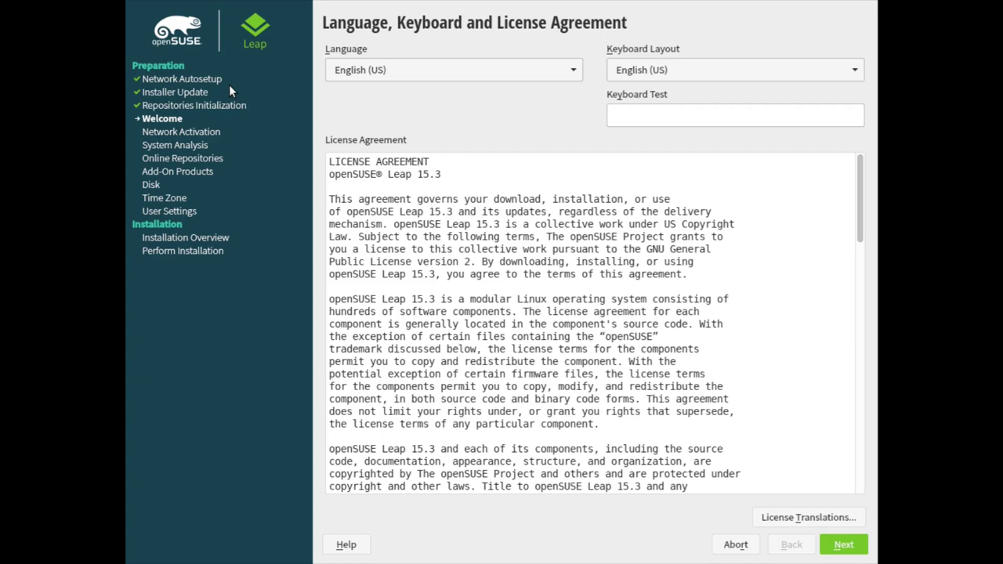
{"action": "left_click_drag", "start_coordinate": [400, 374], "coordinate": [470, 412]}
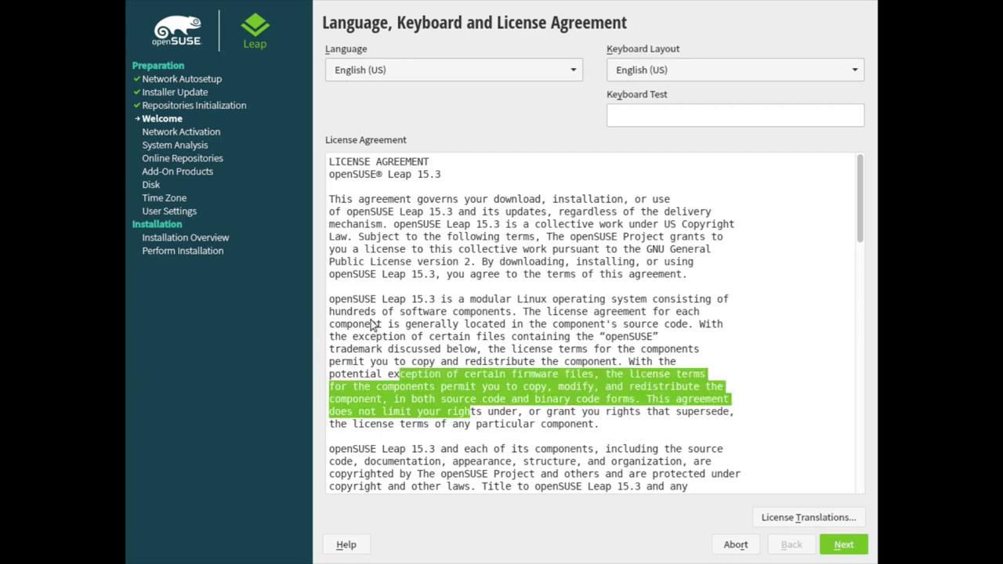
{"action": "left_click", "coordinate": [401, 227]}
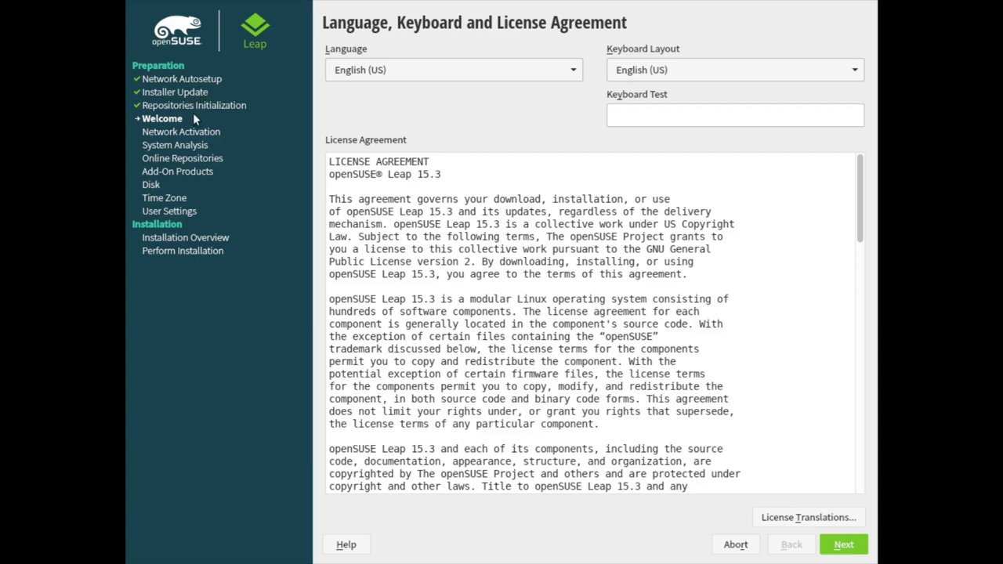
Step: Set the installation language to German - Deutsch
{"action": "left_click", "coordinate": [473, 73]}
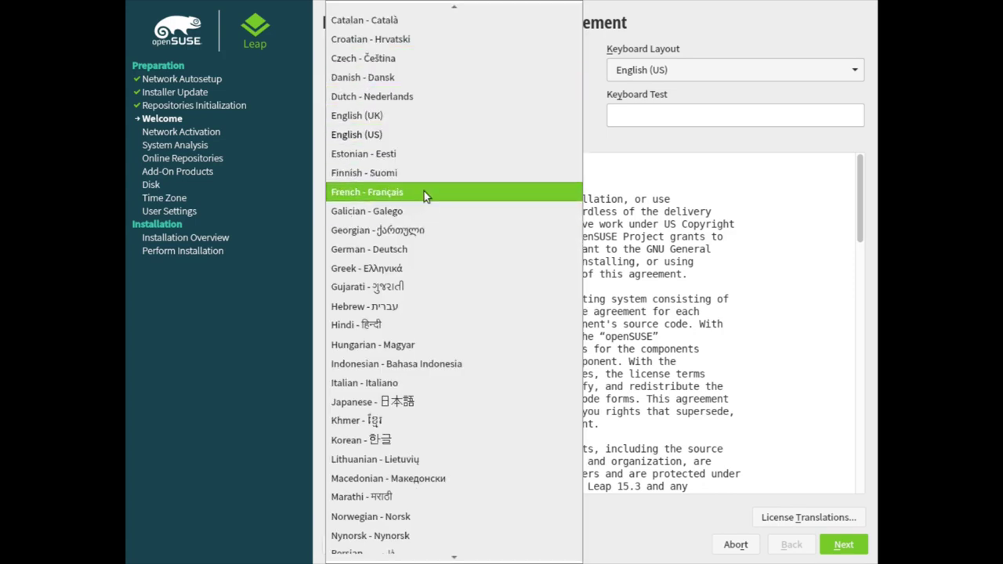
{"action": "scroll", "coordinate": [424, 191], "scroll_direction": "up", "scroll_amount": 2}
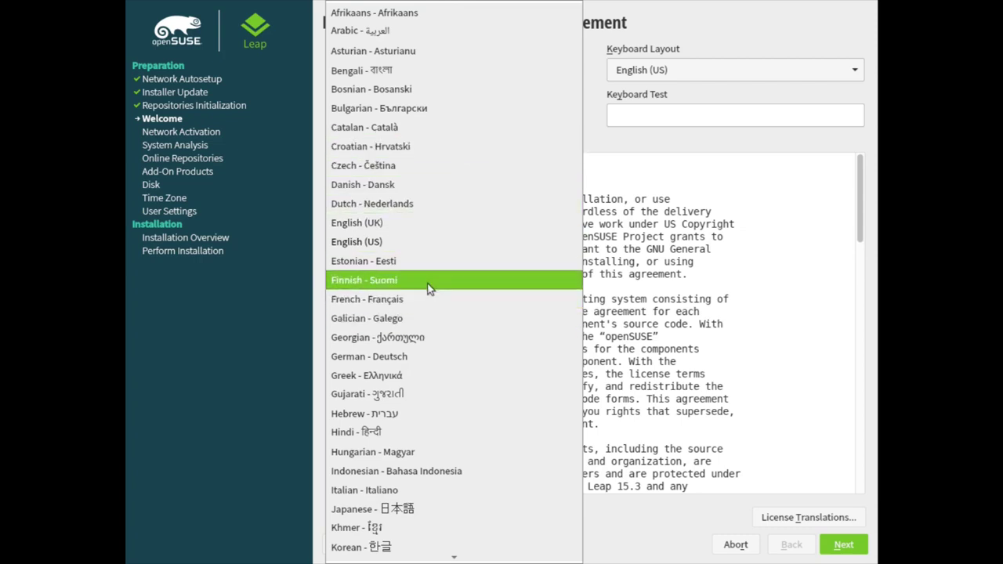
{"action": "left_click", "coordinate": [416, 356]}
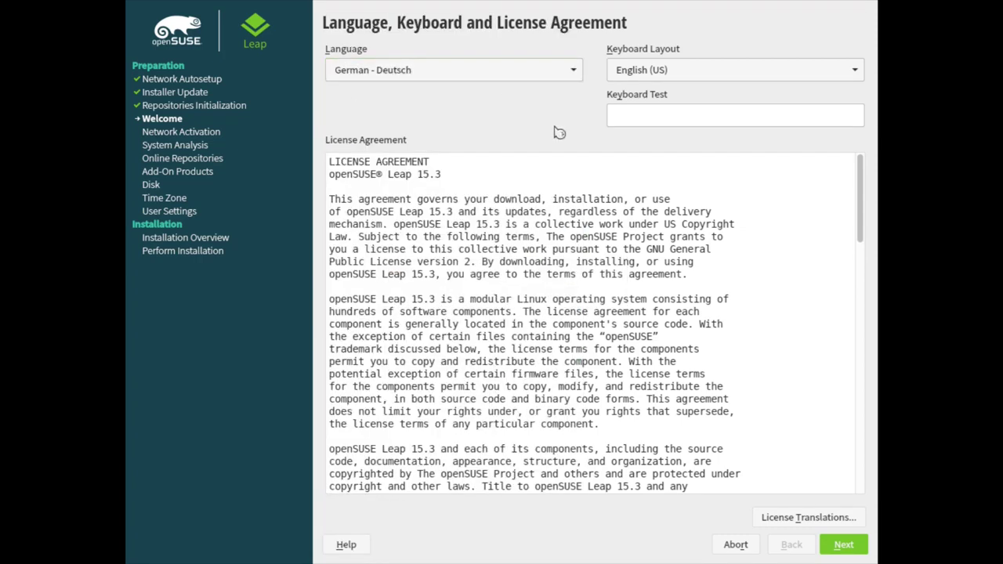
Step: Test special characters such as ^ with the German keyboard layout and clear the test field
{"action": "left_click", "coordinate": [642, 114]}
{"action": "type", "text": "^^"}
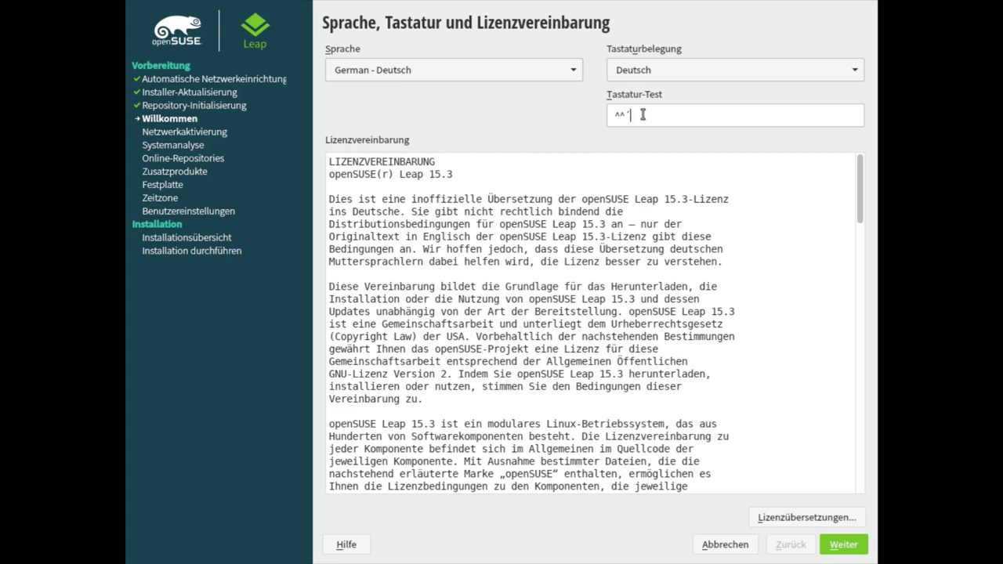
{"action": "key", "text": "BackSpace"}
{"action": "key", "text": "BackSpace"}
Step: Accept the license agreement and activate the online repositories with the preselected repository list
{"action": "left_click_drag", "start_coordinate": [868, 210], "coordinate": [858, 490]}
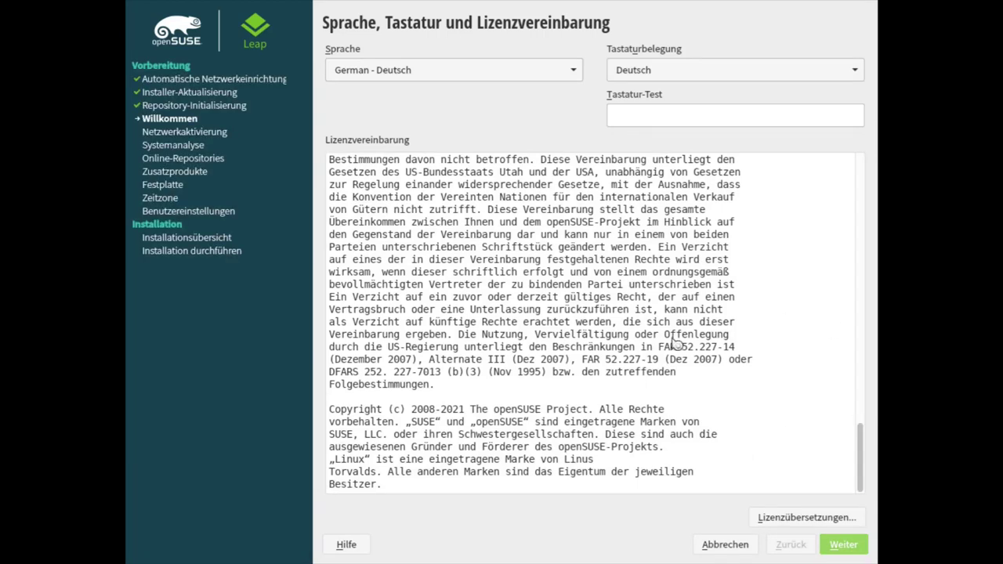
{"action": "key", "text": "alt+w"}
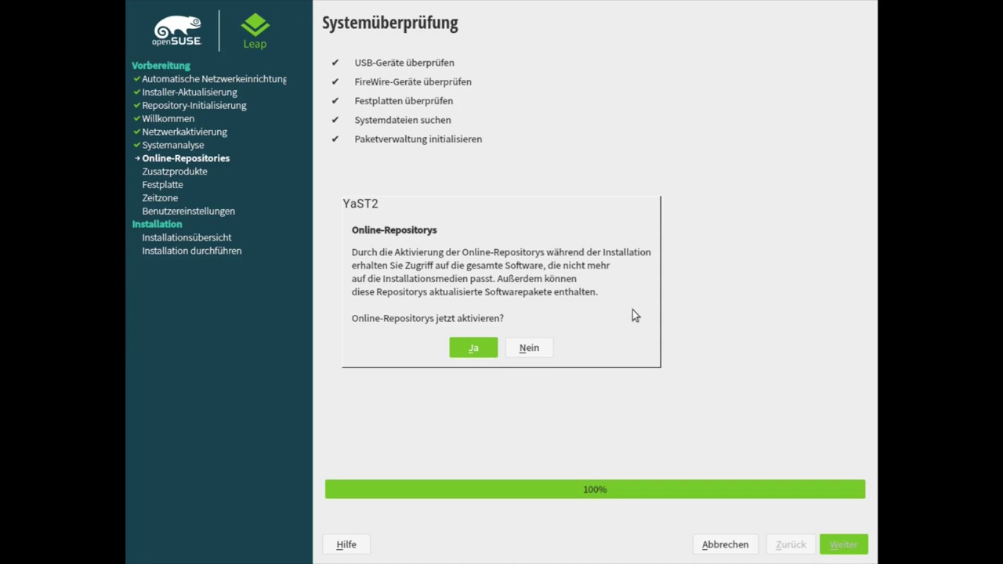
{"action": "left_click", "coordinate": [469, 352]}
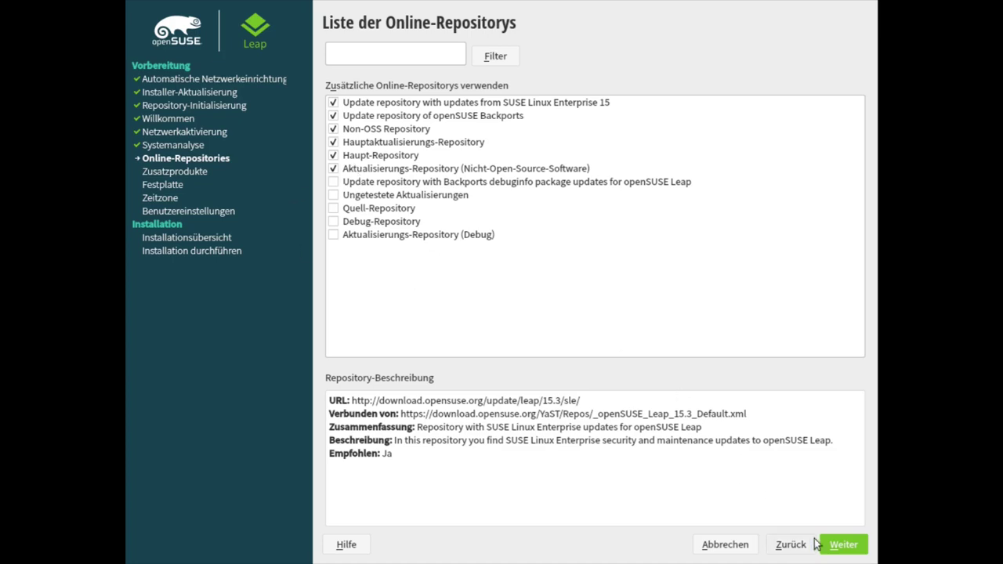
{"action": "left_click", "coordinate": [845, 545]}
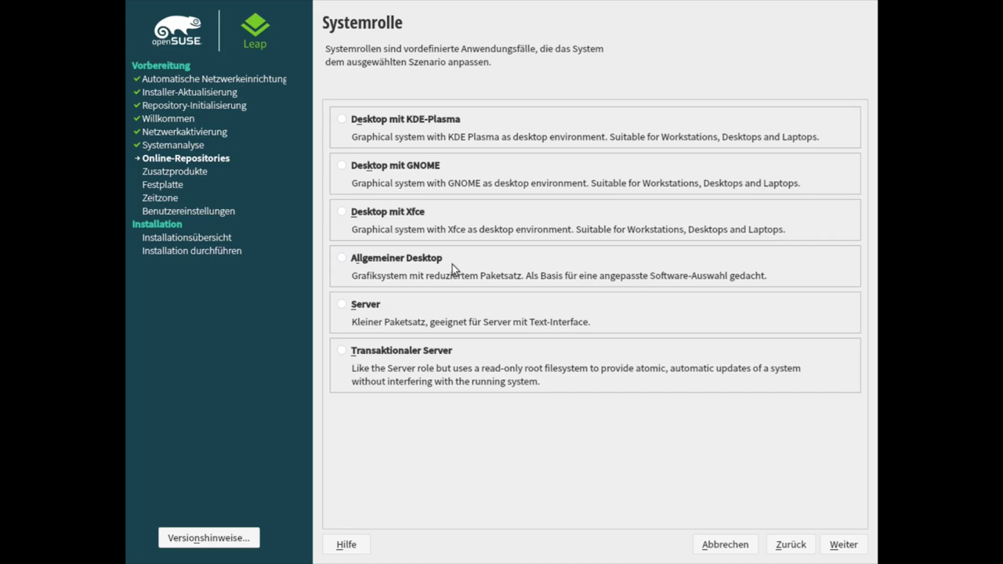
Step: Choose the system role Desktop mit KDE-Plasma and continue
{"action": "left_click", "coordinate": [343, 121]}
{"action": "left_click", "coordinate": [841, 544]}
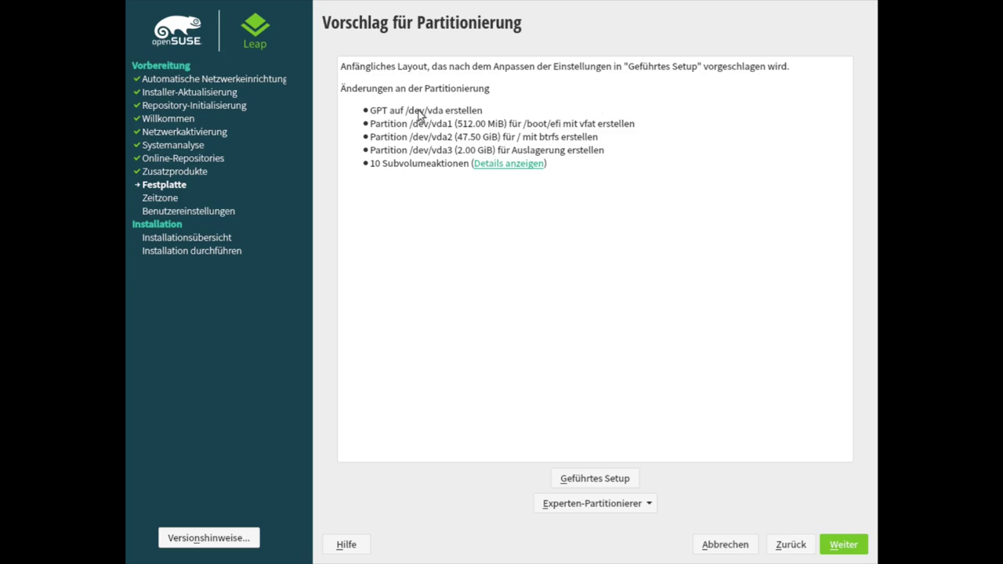
Step: Show the subvolume details of the proposed partitioning, and accept that layout and the time zone Europa / Deutschland
{"action": "left_click", "coordinate": [496, 166]}
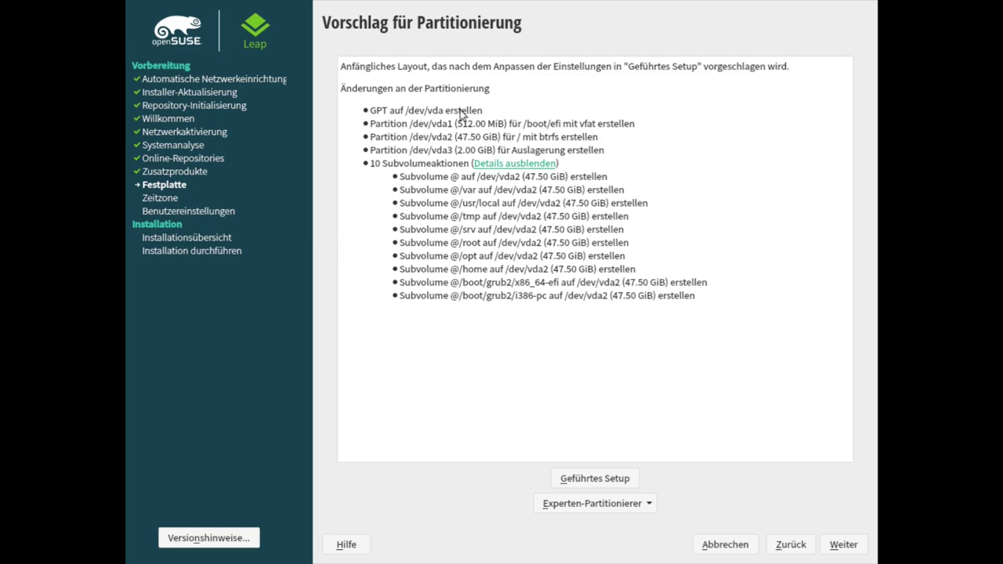
{"action": "left_click", "coordinate": [845, 546]}
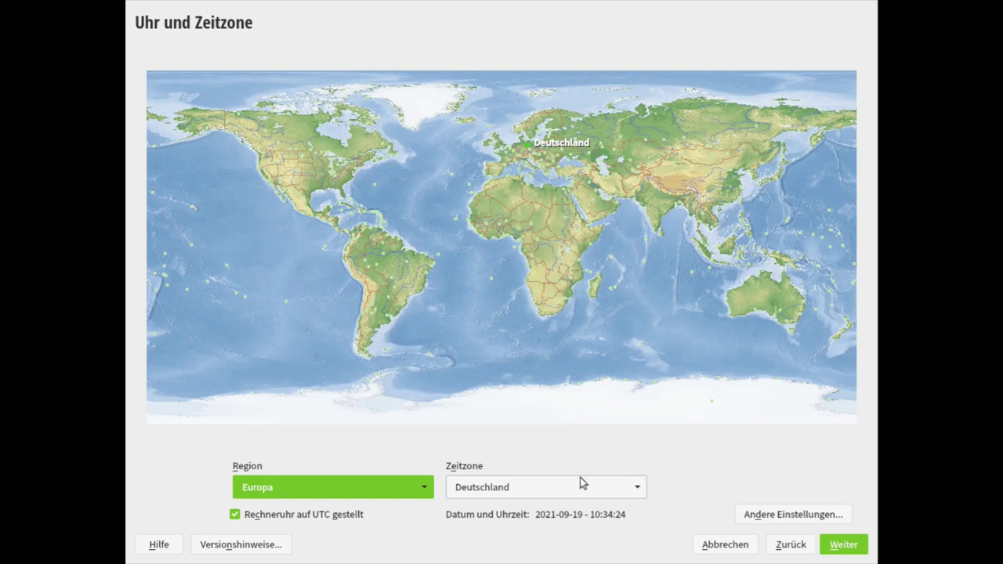
{"action": "left_click", "coordinate": [841, 548]}
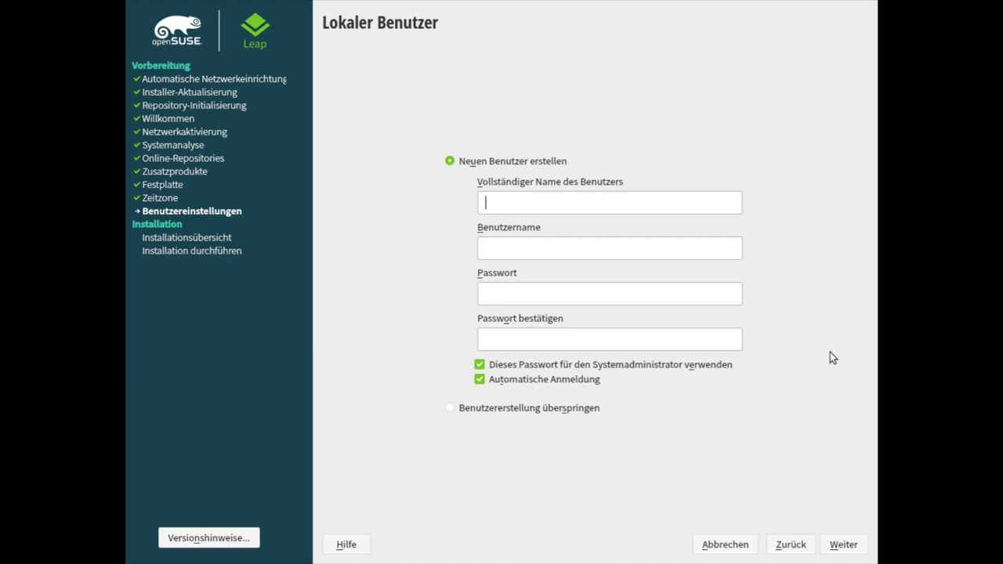
Step: Fill in the new local user's full name, and enter and repeat the account password
{"action": "type", "text": "TB"}
{"action": "key", "text": "Tab"}
{"action": "key", "text": "Tab"}
{"action": "type", "text": "•••"}
{"action": "key", "text": "Tab"}
{"action": "type", "text": "•••"}
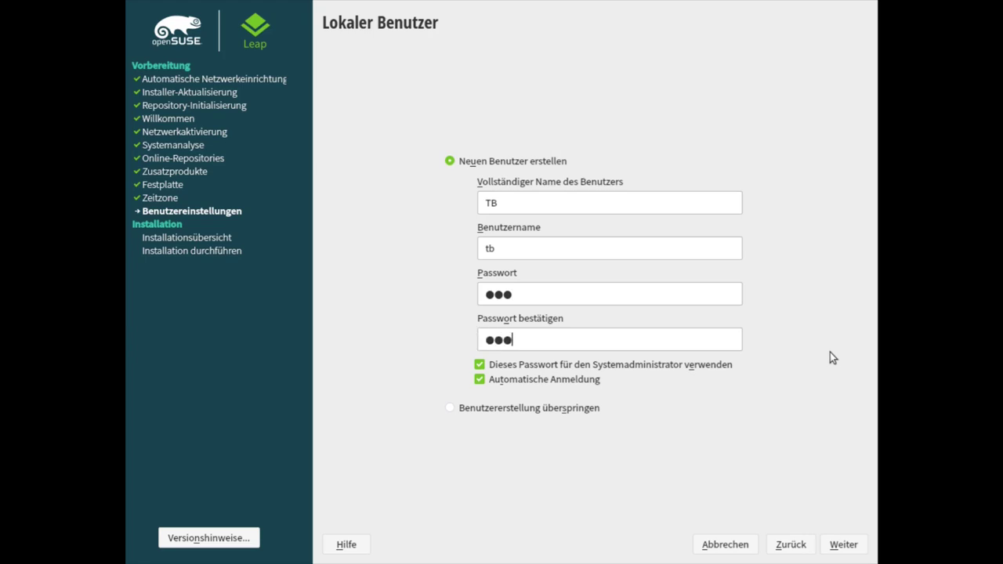
{"action": "key", "text": "shift+Tab"}
{"action": "key", "text": "shift+Tab"}
{"action": "key", "text": "shift+Tab"}
{"action": "key", "text": "shift+Tab"}
Step: Turn off automatic login for the new user and confirm the local user settings
{"action": "left_click", "coordinate": [479, 380]}
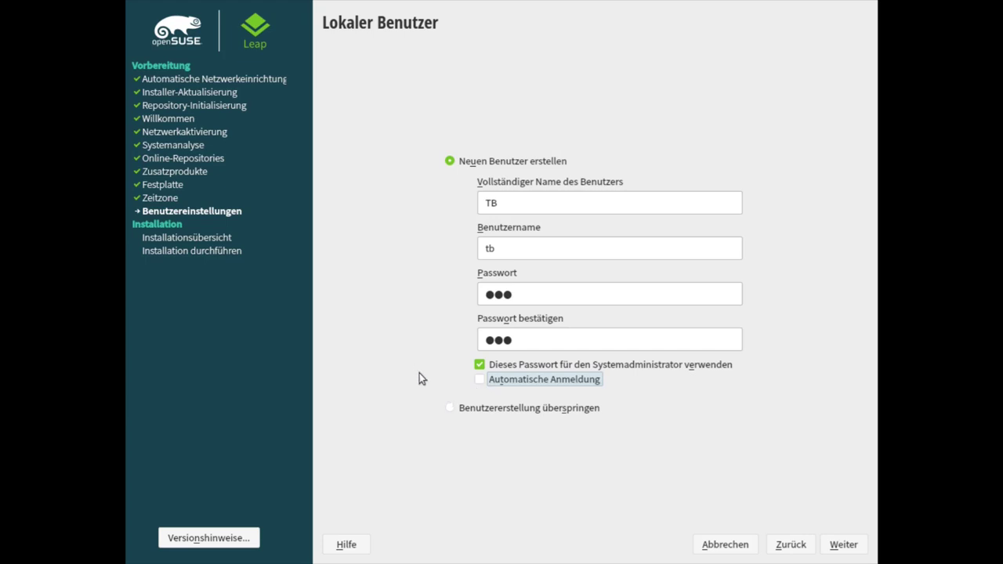
{"action": "key", "text": "Tab"}
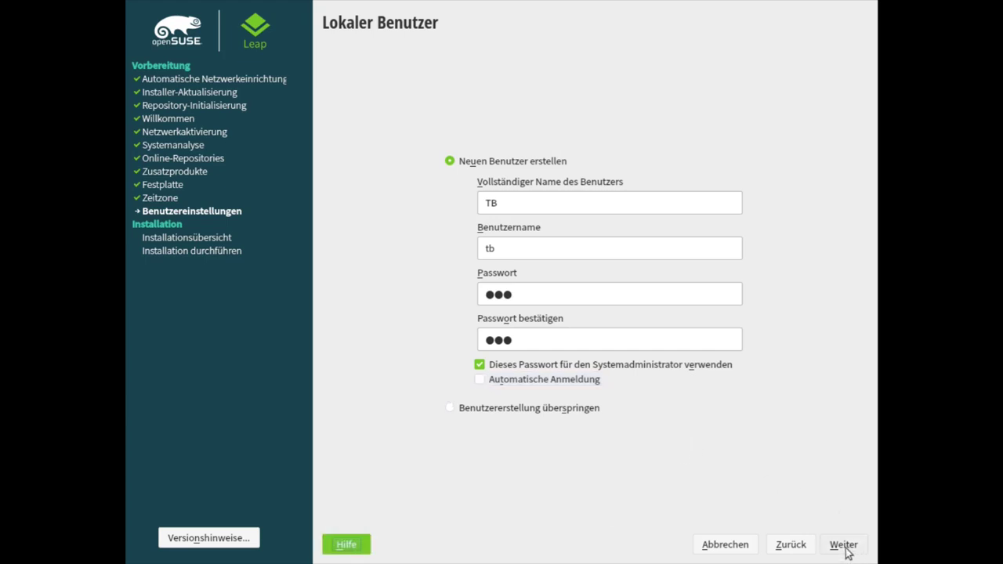
{"action": "left_click", "coordinate": [844, 544]}
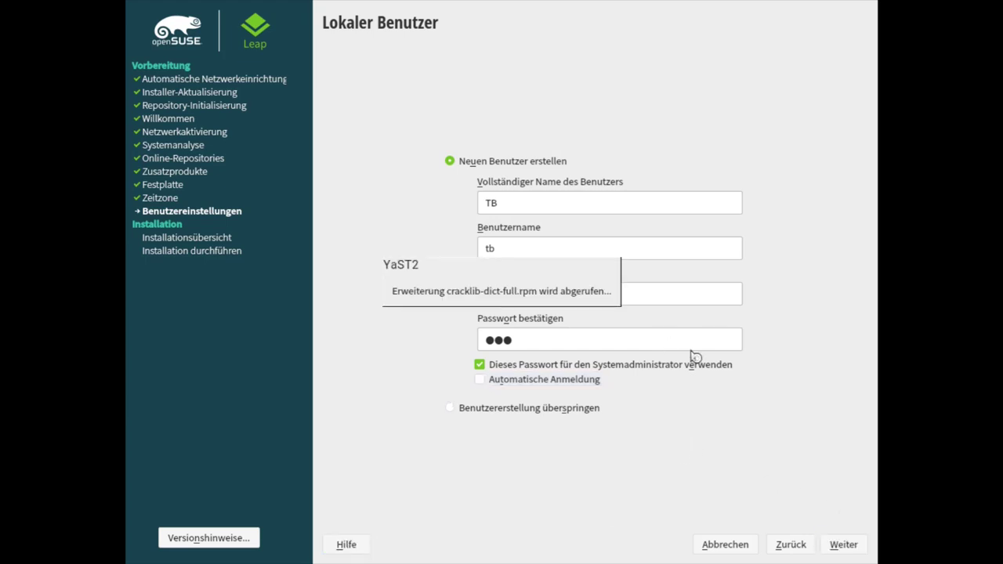
{"action": "left_click", "coordinate": [479, 352]}
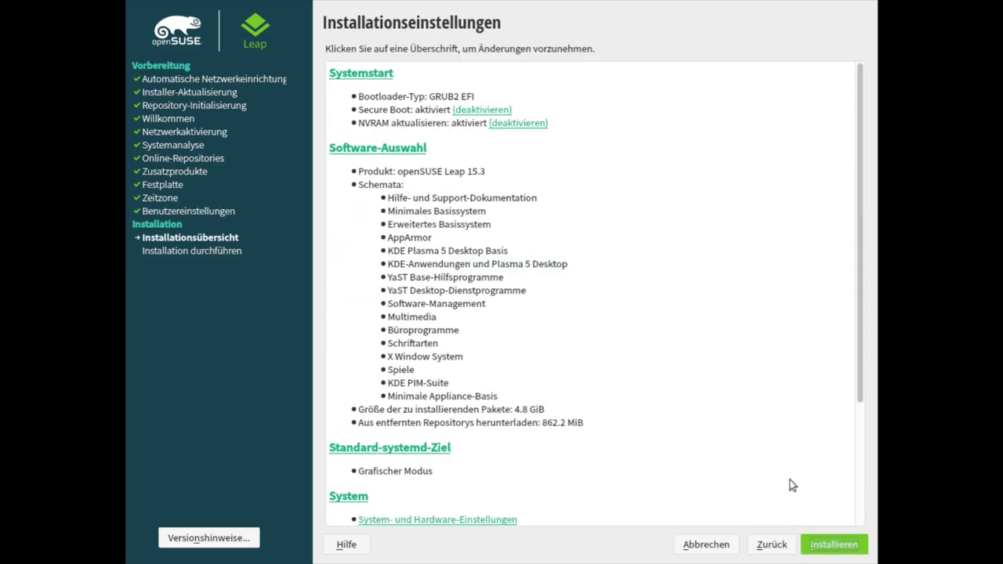
Step: Review the installation settings overview, and start and confirm the installation
{"action": "scroll", "coordinate": [790, 485], "scroll_direction": "down", "scroll_amount": 5}
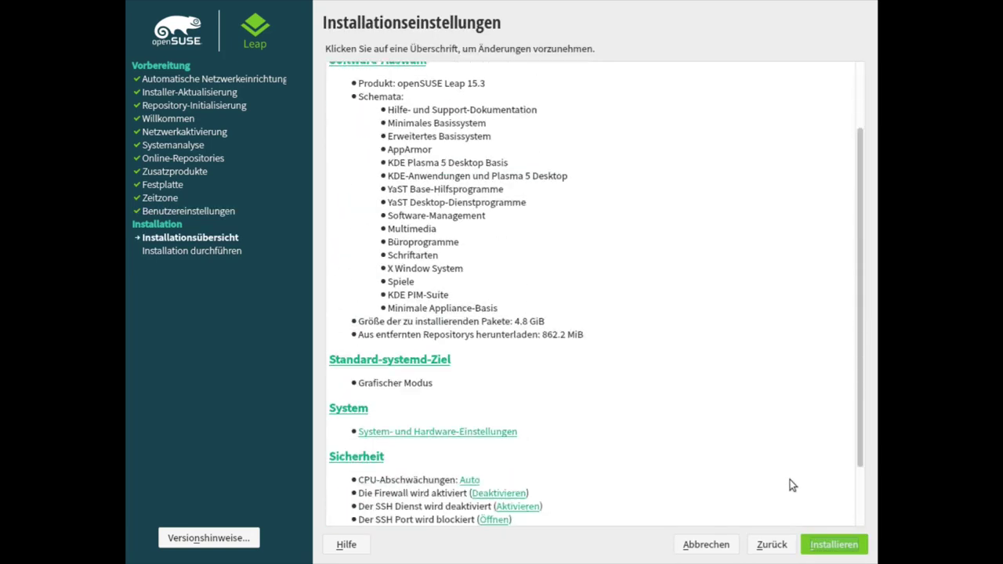
{"action": "left_click", "coordinate": [837, 549]}
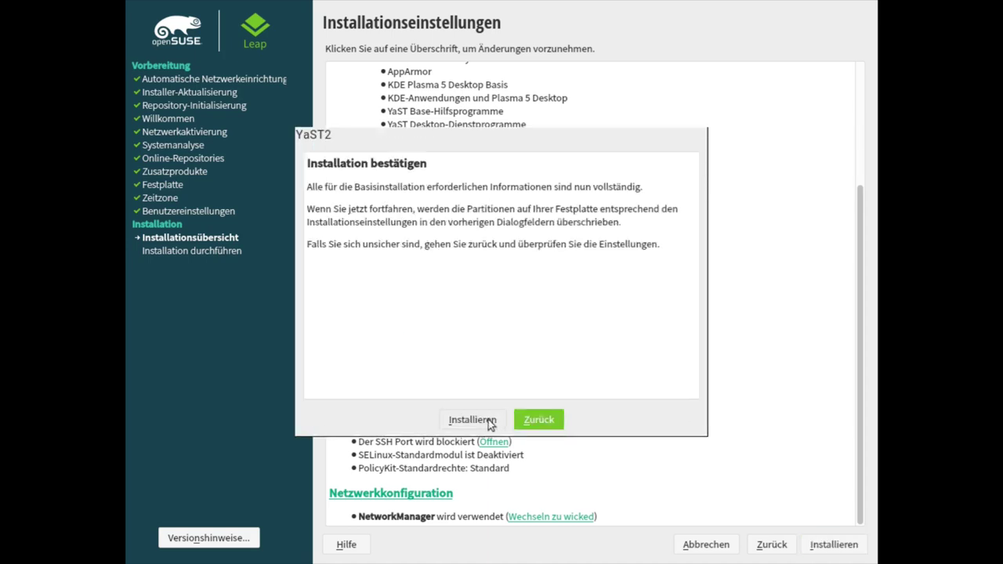
{"action": "left_click", "coordinate": [488, 421]}
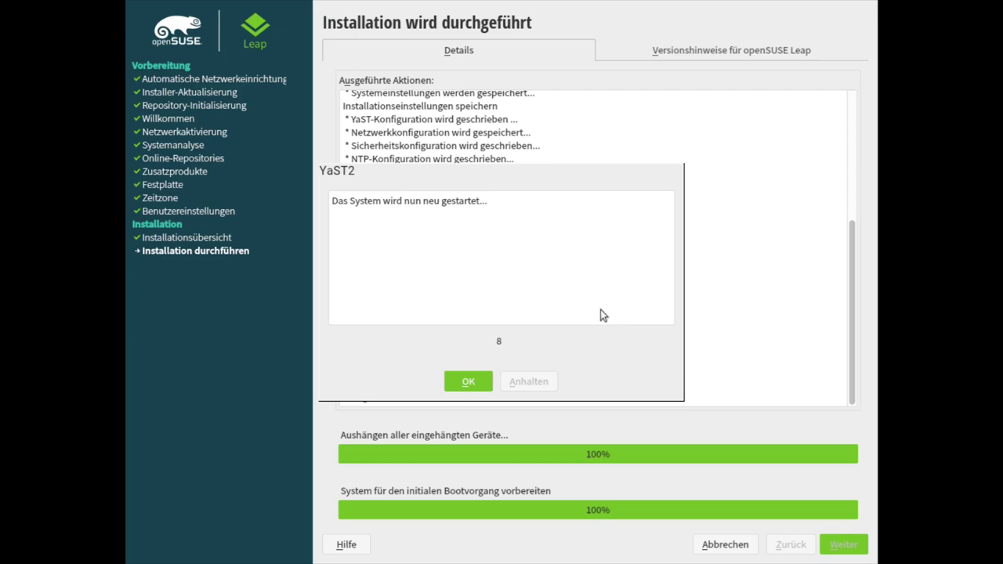
Step: Restart the machine and boot the openSUSE Leap 15.3 entry
{"action": "left_click", "coordinate": [468, 382]}
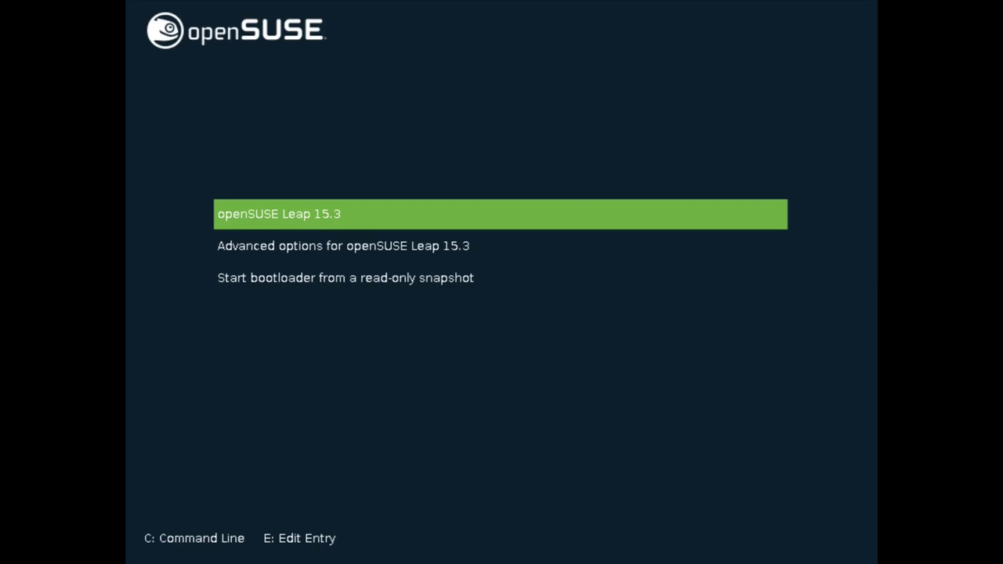
{"action": "key", "text": "Return"}
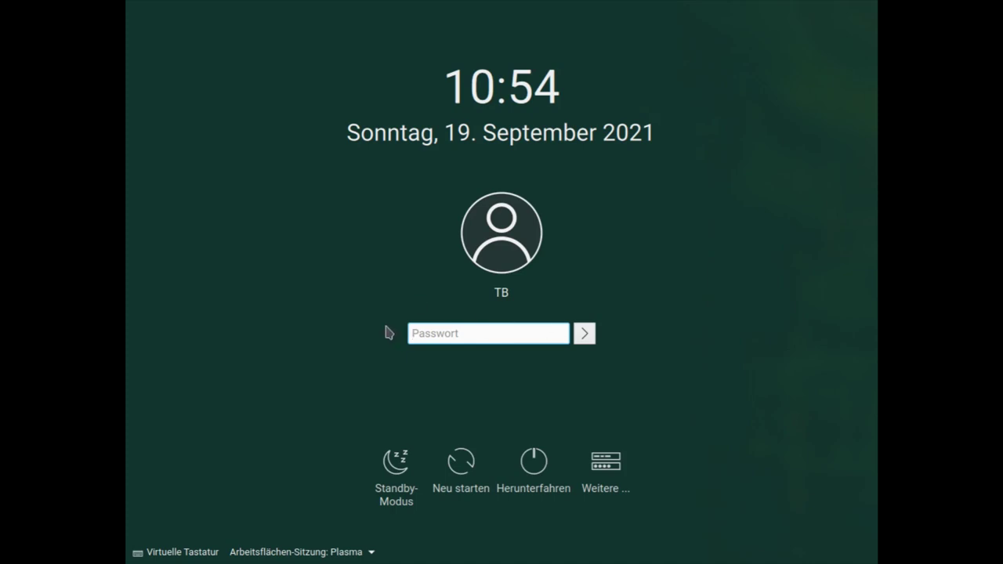
Step: Choose the Plasma session and try to log in manually with the user name and account password
{"action": "left_click", "coordinate": [350, 553]}
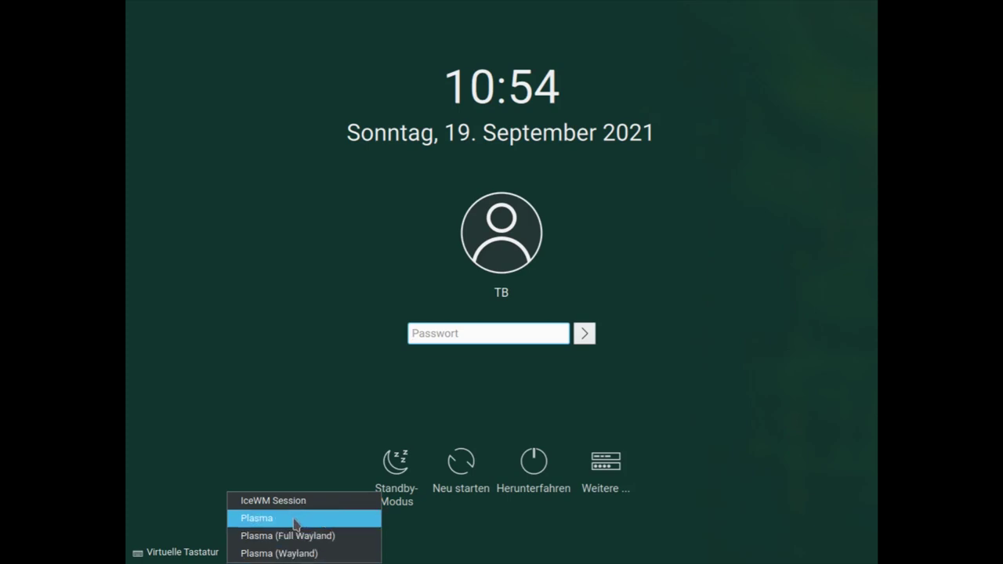
{"action": "left_click", "coordinate": [301, 520]}
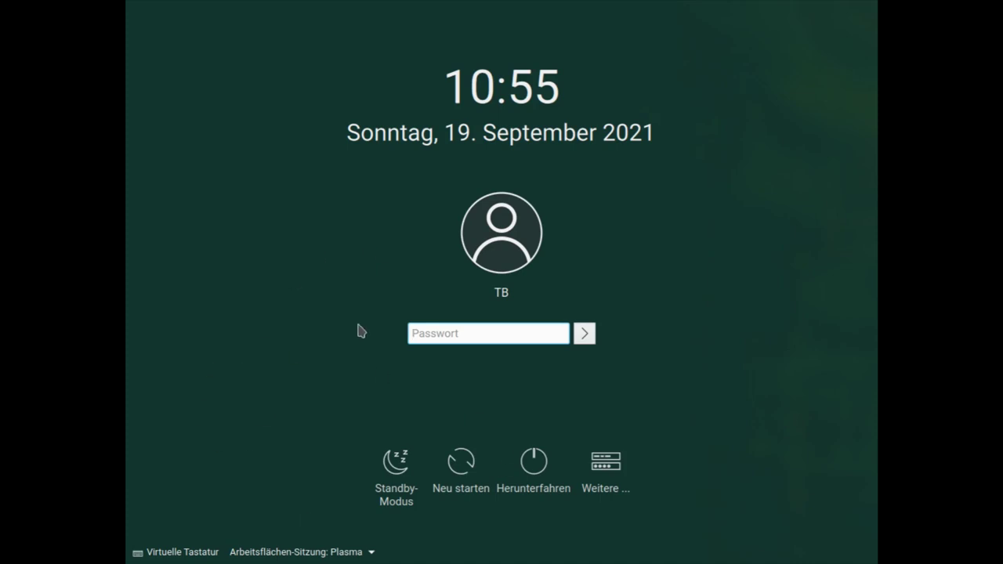
{"action": "left_click", "coordinate": [611, 470]}
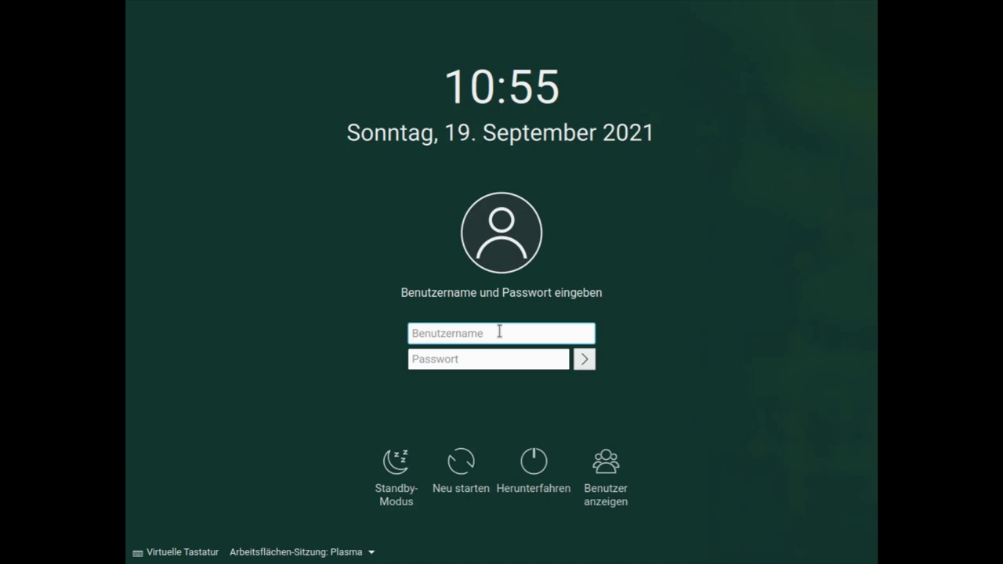
{"action": "type", "text": "TB"}
{"action": "key", "text": "Tab"}
{"action": "type", "text": "•••"}
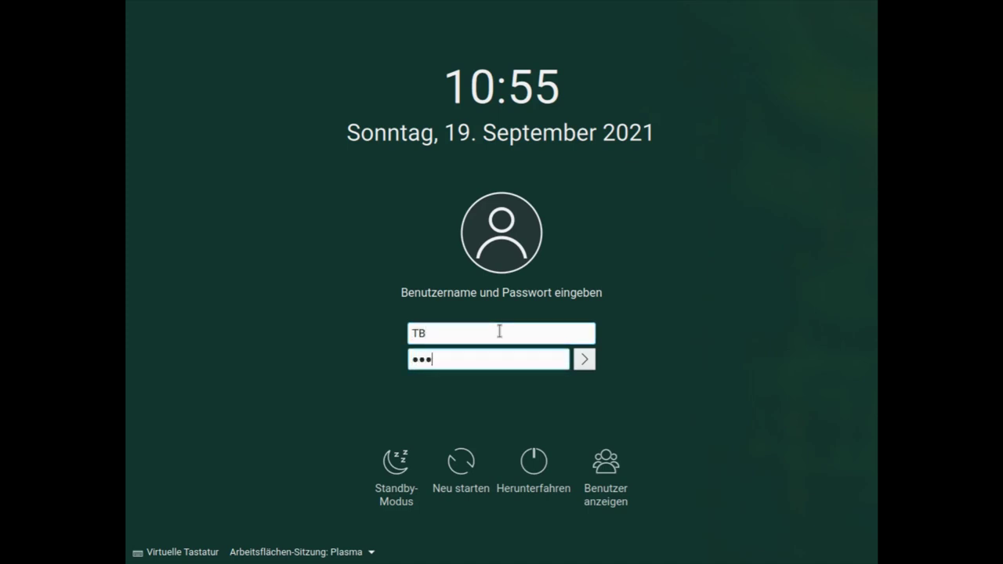
{"action": "key", "text": "Return"}
Step: Correct the login user name to its lowercase spelling and log in to the desktop
{"action": "key", "text": "shift+Tab"}
{"action": "type", "text": "t"}
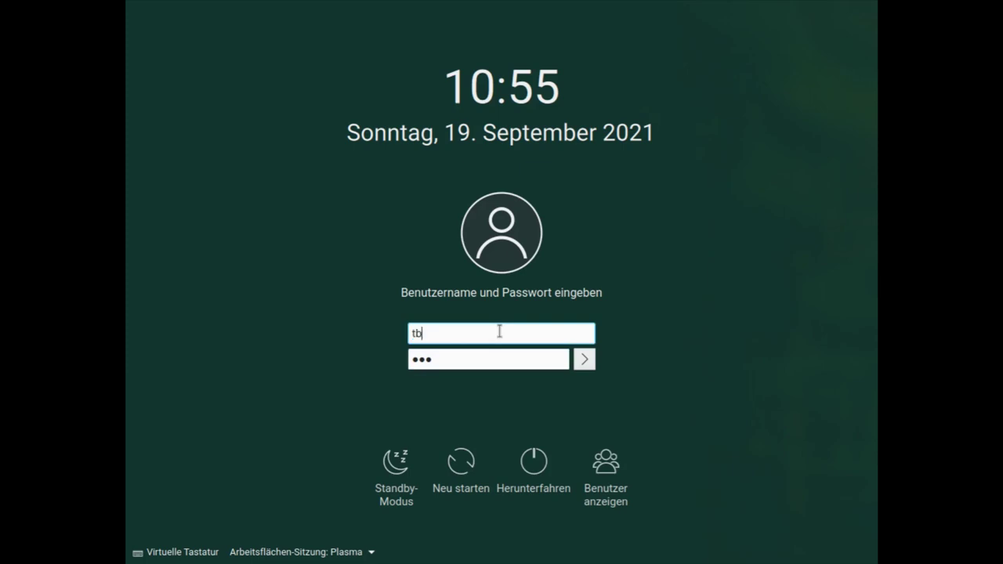
{"action": "key", "text": "Tab"}
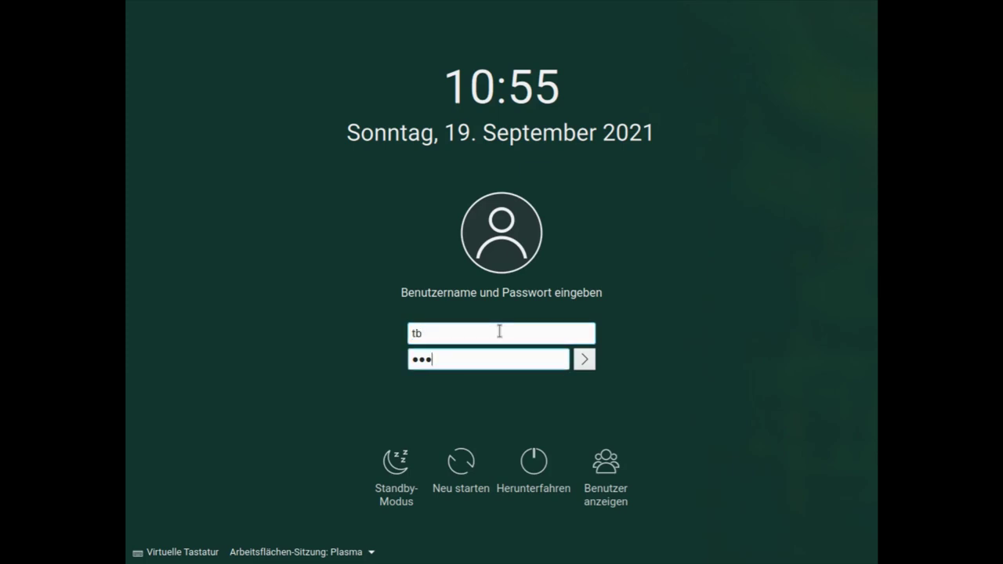
{"action": "left_click", "coordinate": [586, 360]}
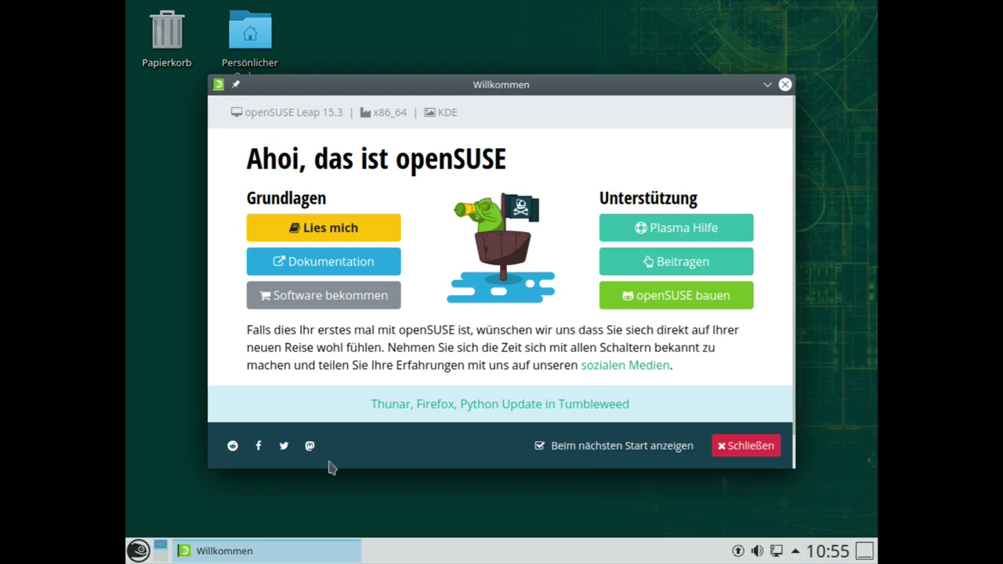
Step: Open the display configuration through an application search for "bildsc" and apply a screen resolution of 1920x1080
{"action": "left_click", "coordinate": [138, 551]}
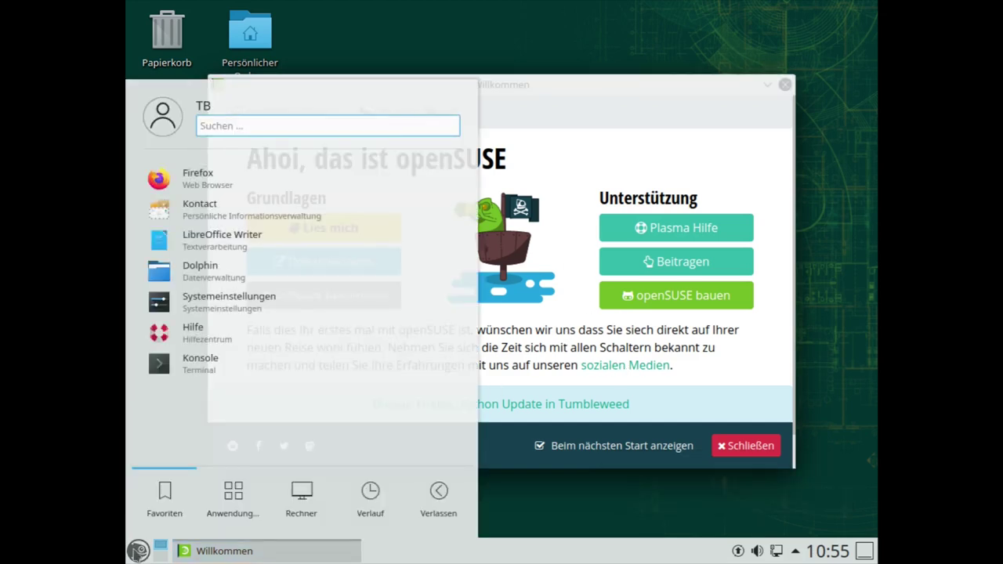
{"action": "type", "text": "se"}
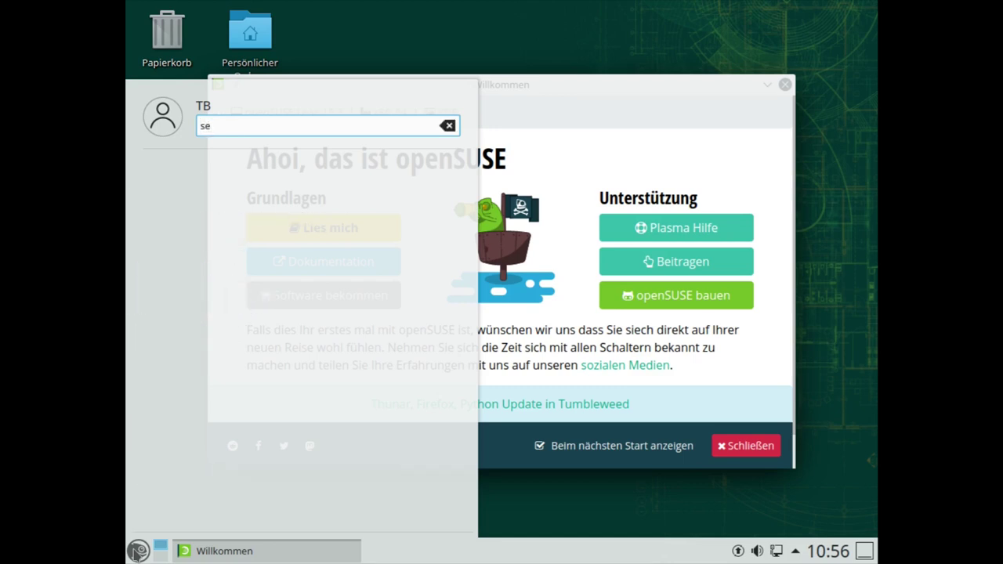
{"action": "type", "text": "tt"}
{"action": "key", "text": "BackSpace"}
{"action": "key", "text": "BackSpace"}
{"action": "key", "text": "BackSpace"}
{"action": "key", "text": "BackSpace"}
{"action": "type", "text": "bildsc"}
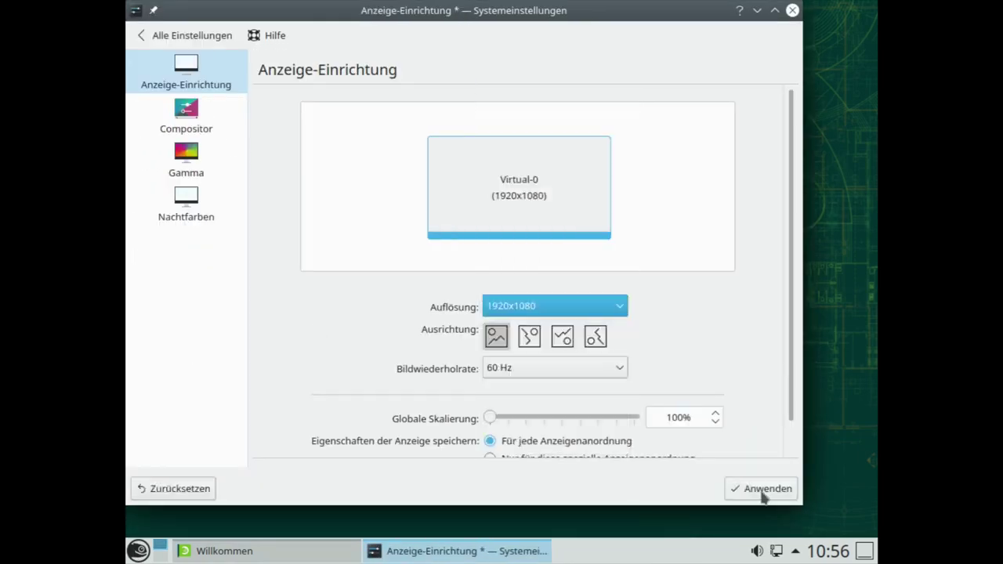
{"action": "left_click", "coordinate": [762, 492]}
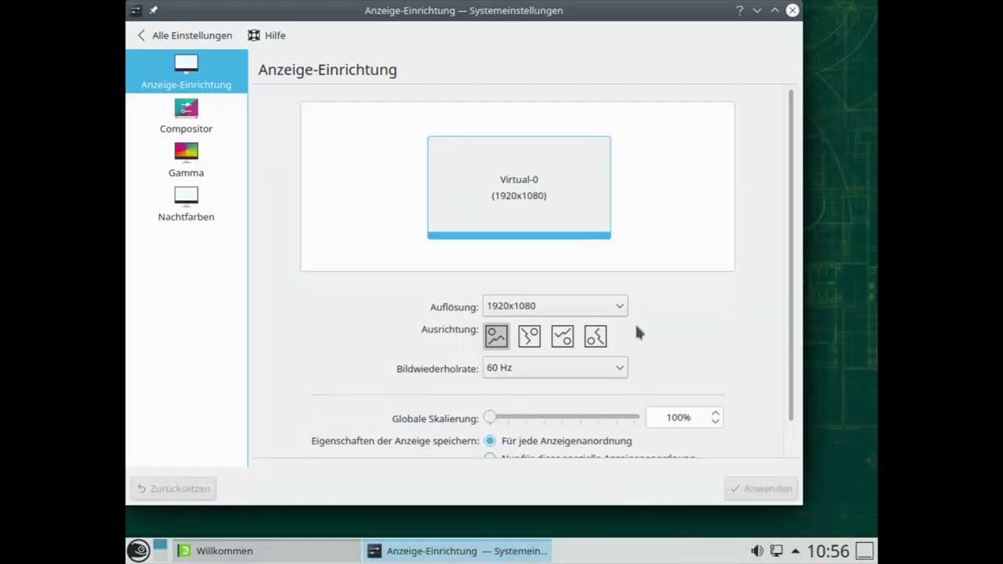
Step: Log back in to the Plasma session with the account password
{"action": "left_click", "coordinate": [566, 311]}
{"action": "left_click", "coordinate": [562, 70]}
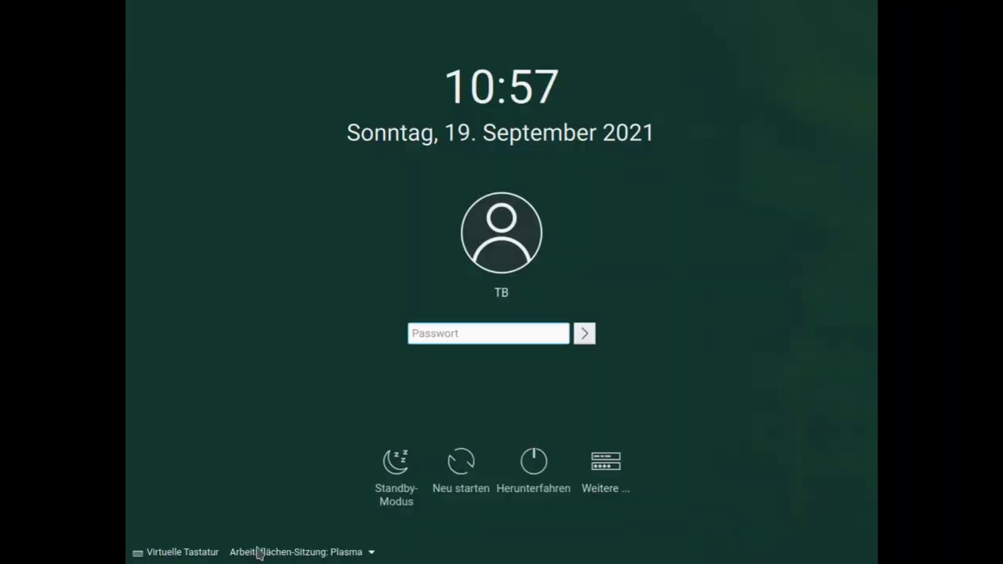
{"action": "type", "text": "•••"}
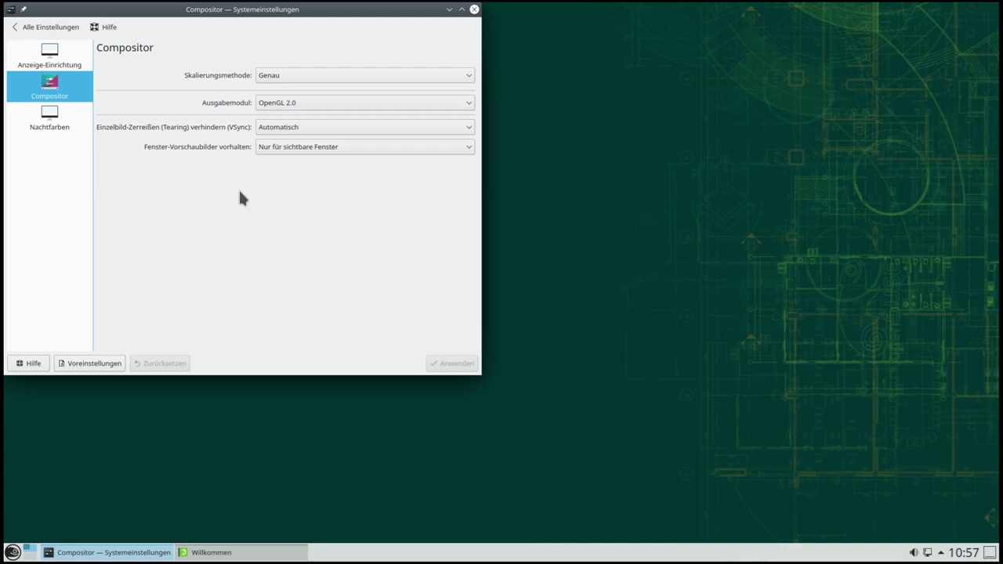
Step: Move the Compositor settings window towards the middle of the desktop, return to the settings overview and close the system settings
{"action": "left_click_drag", "start_coordinate": [267, 10], "coordinate": [581, 73]}
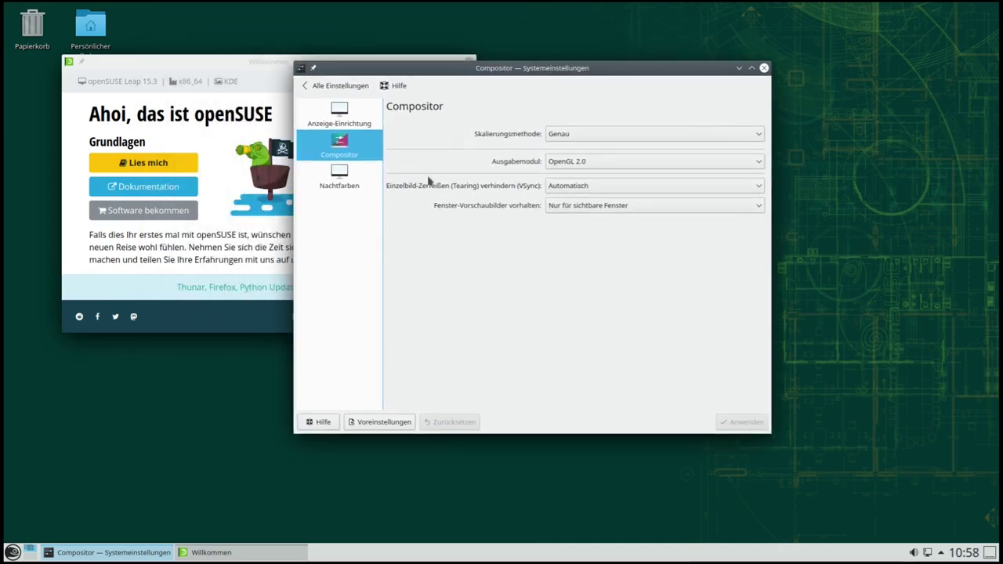
{"action": "left_click", "coordinate": [336, 85]}
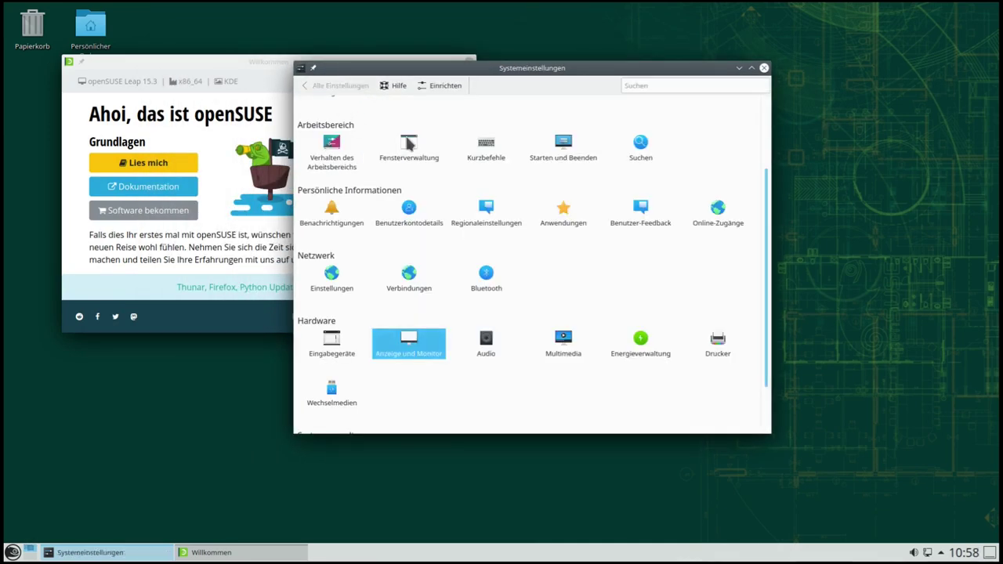
{"action": "left_click", "coordinate": [764, 69]}
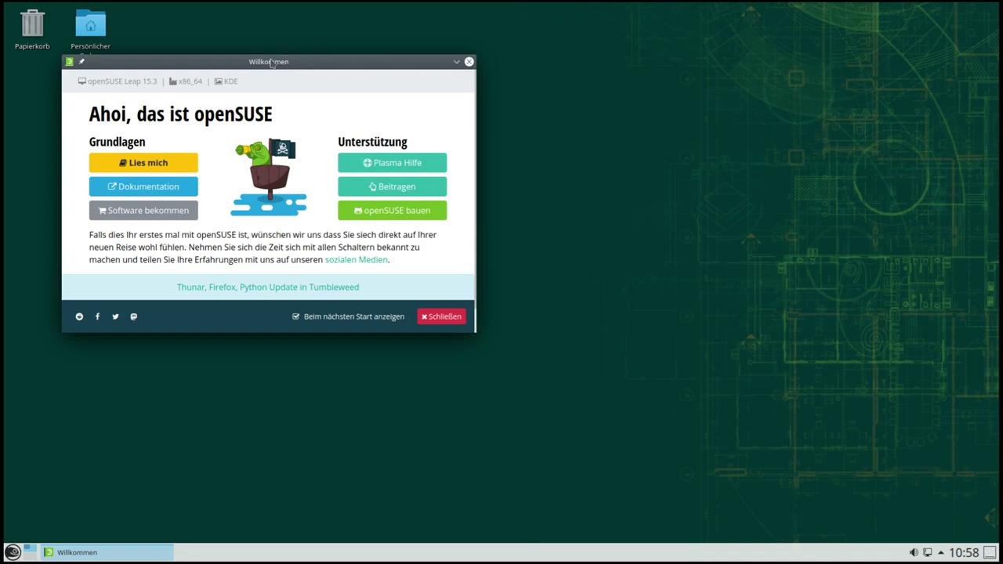
Step: Center the Willkommen window, disable "Beim nächsten Start anzeigen" and close it
{"action": "key", "text": "alt+F7"}
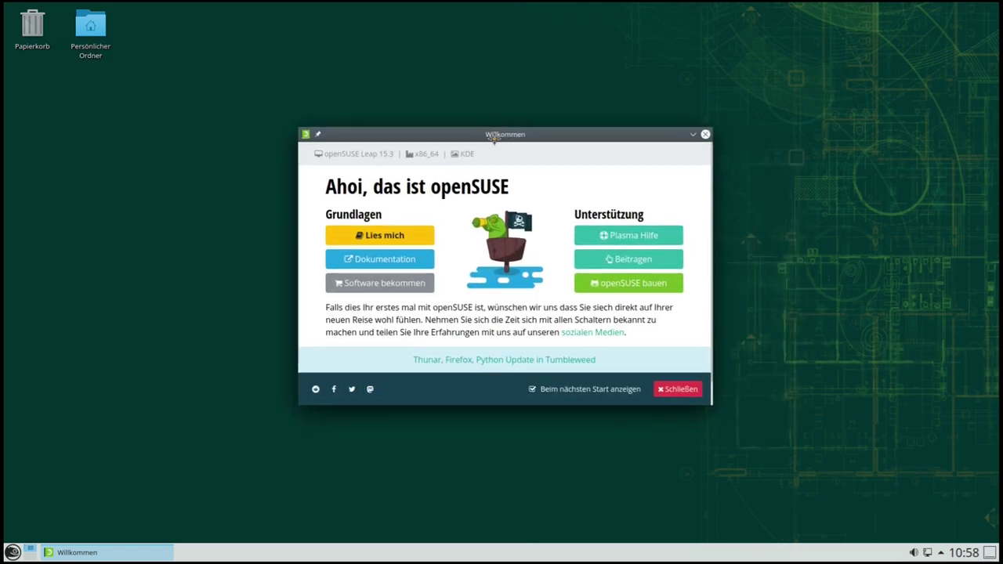
{"action": "left_click", "coordinate": [499, 138]}
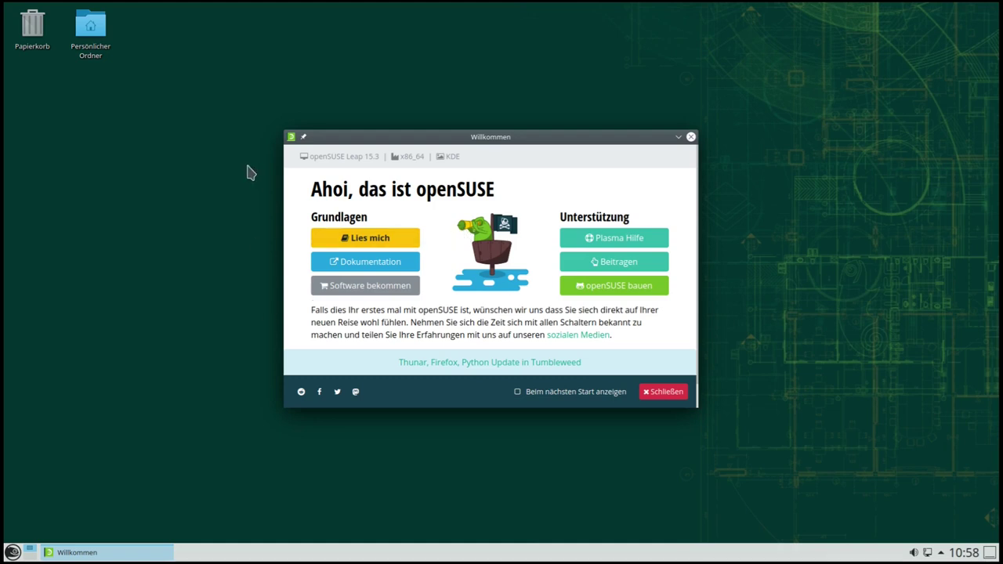
{"action": "left_click", "coordinate": [671, 394]}
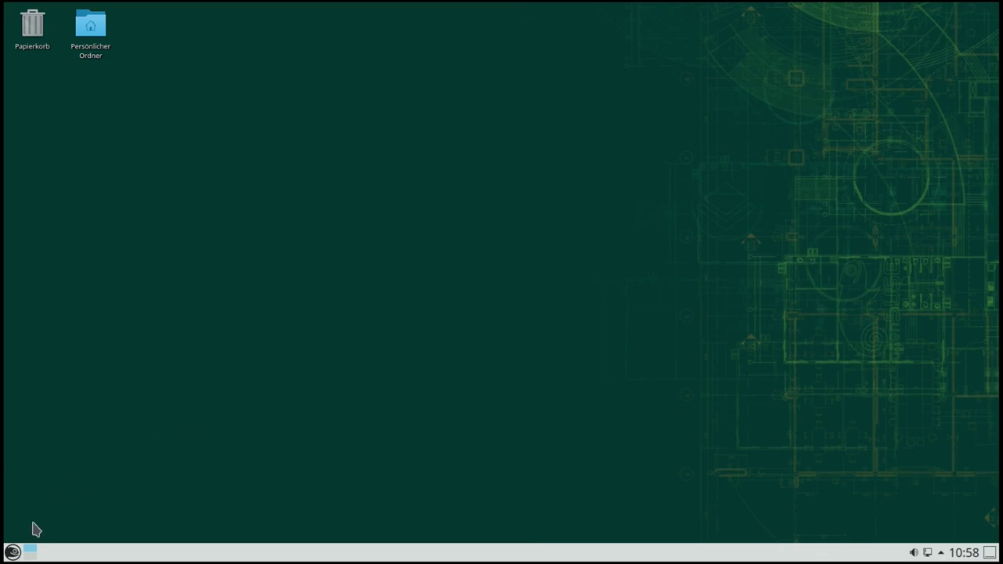
Step: Open the desktop configuration and apply the "Next" image as wallpaper
{"action": "left_click", "coordinate": [13, 553]}
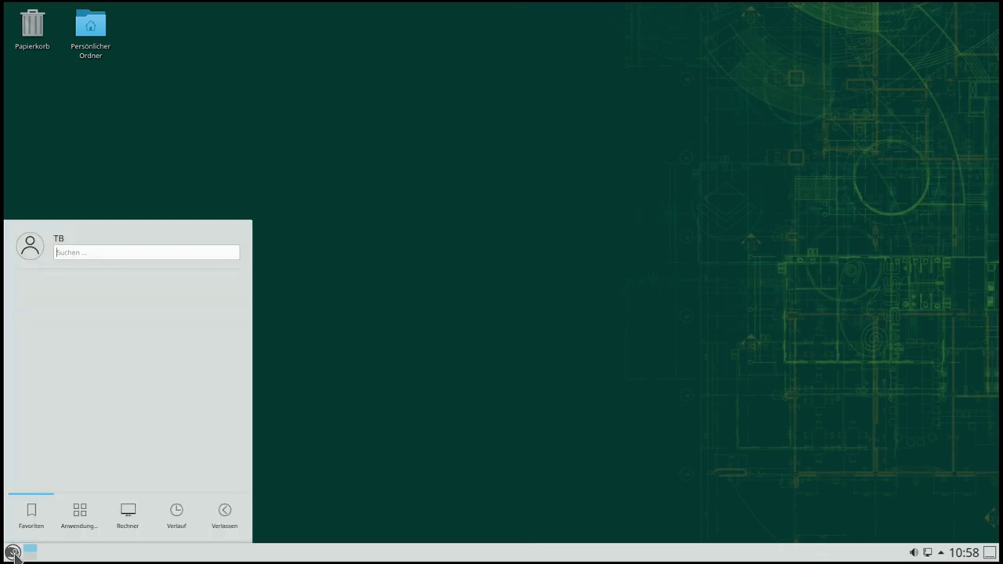
{"action": "left_click", "coordinate": [479, 333]}
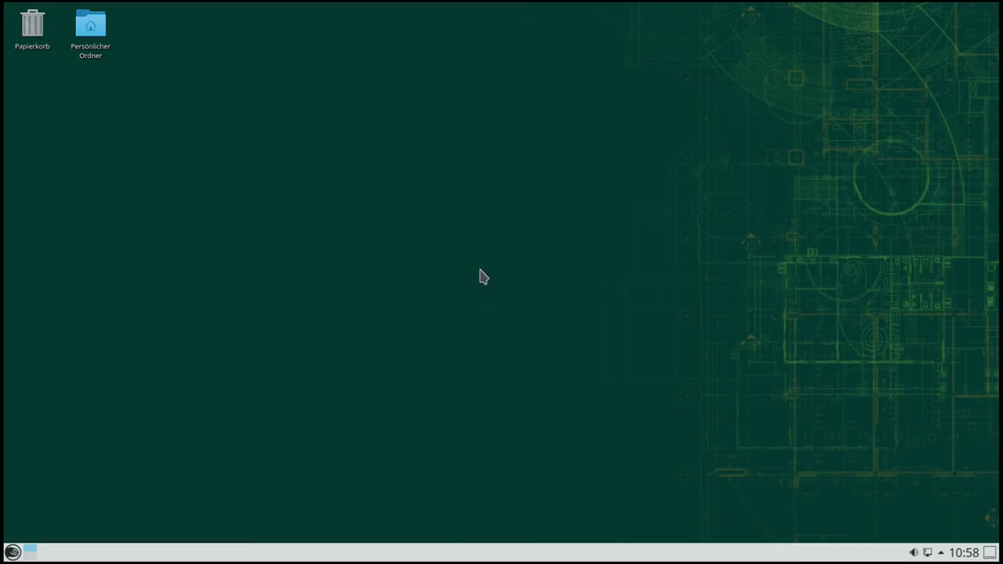
{"action": "right_click", "coordinate": [479, 269]}
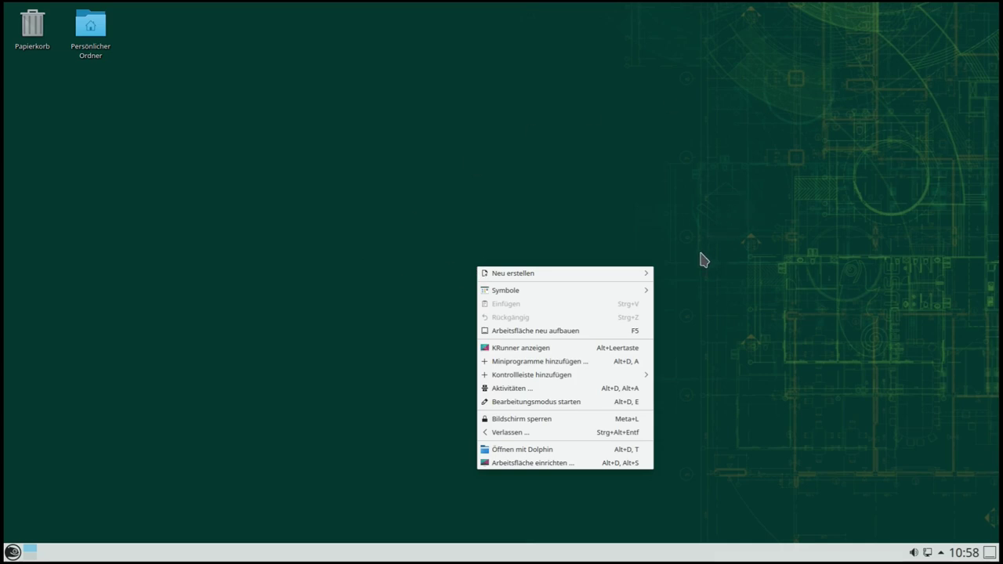
{"action": "left_click", "coordinate": [532, 466]}
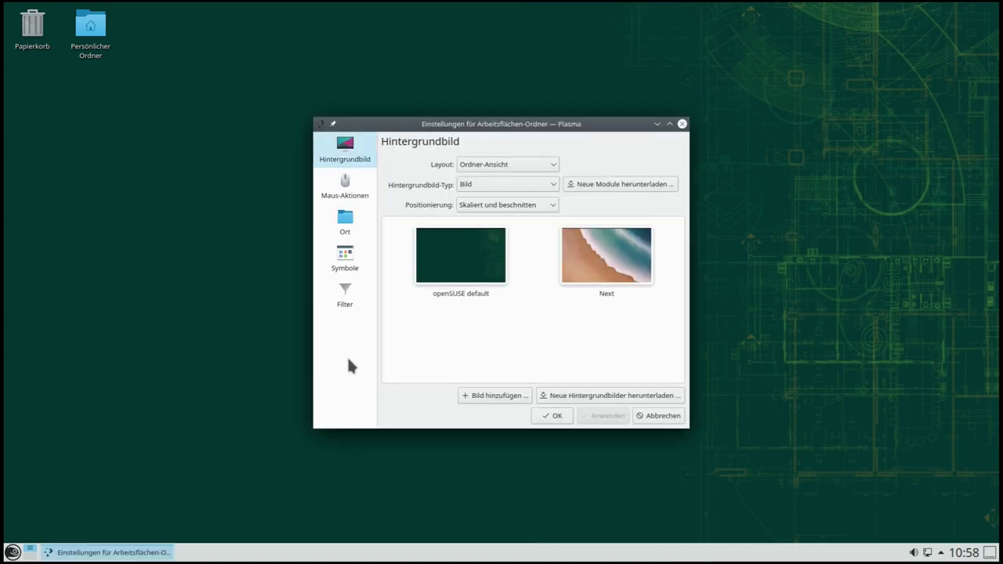
{"action": "left_click", "coordinate": [465, 282]}
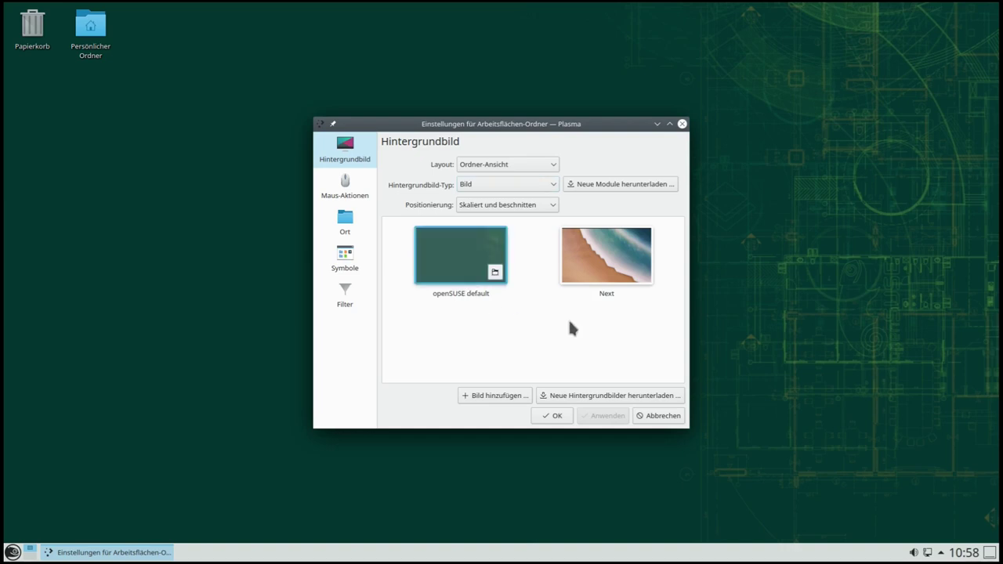
{"action": "left_click", "coordinate": [605, 262]}
{"action": "left_click", "coordinate": [454, 295]}
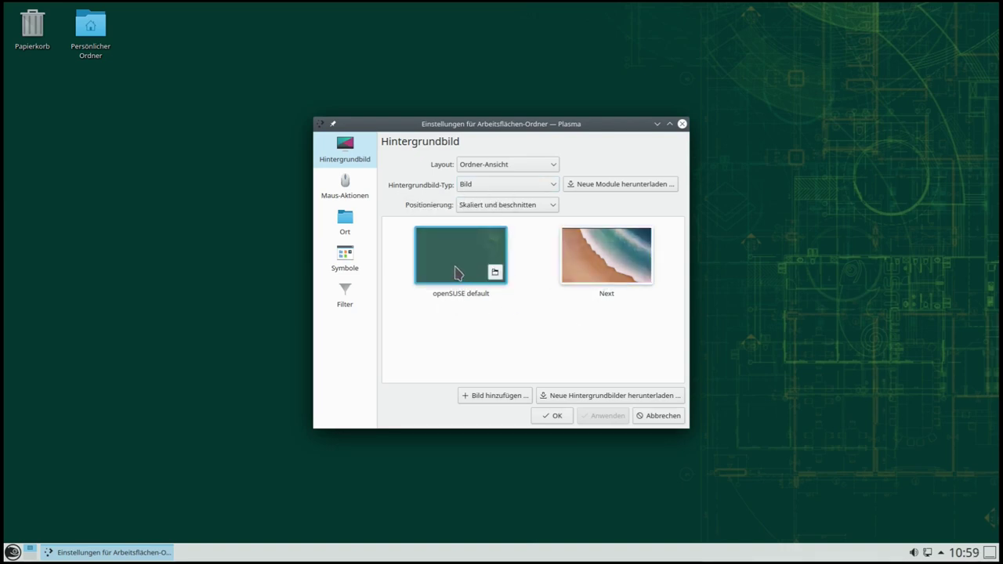
{"action": "left_click", "coordinate": [605, 274]}
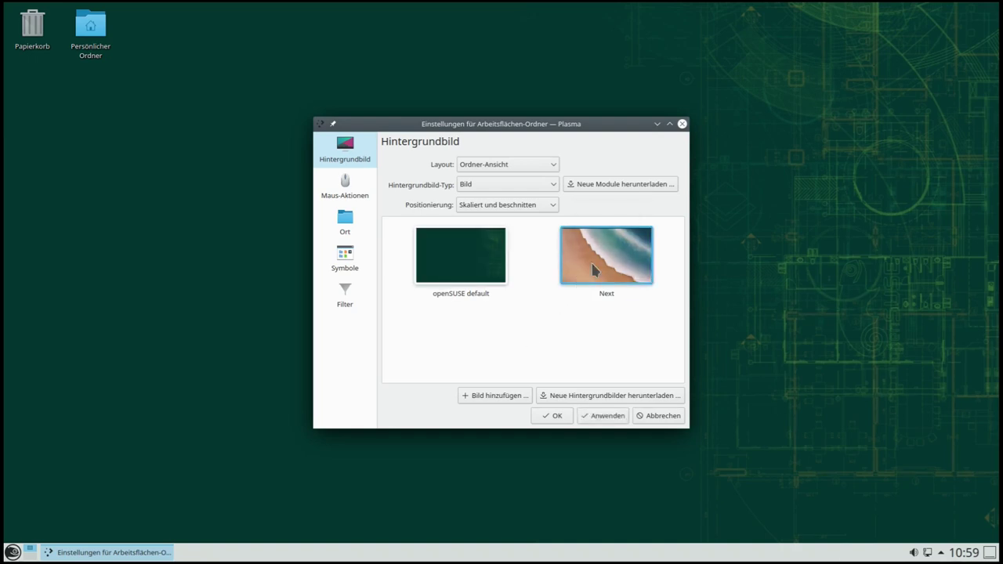
{"action": "left_click", "coordinate": [618, 416]}
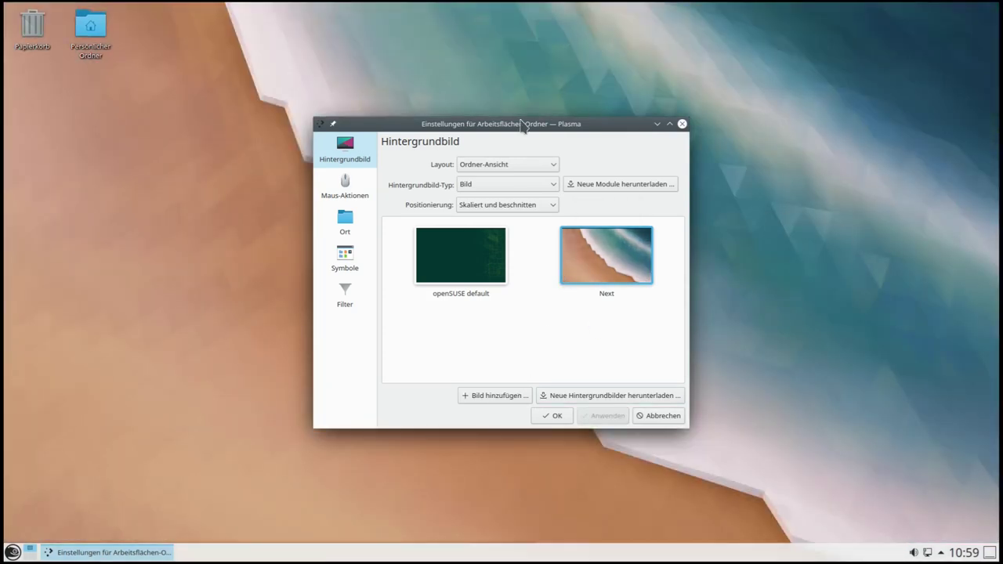
Step: Apply the "openSUSE default" wallpaper again
{"action": "left_click_drag", "start_coordinate": [518, 124], "coordinate": [537, 147]}
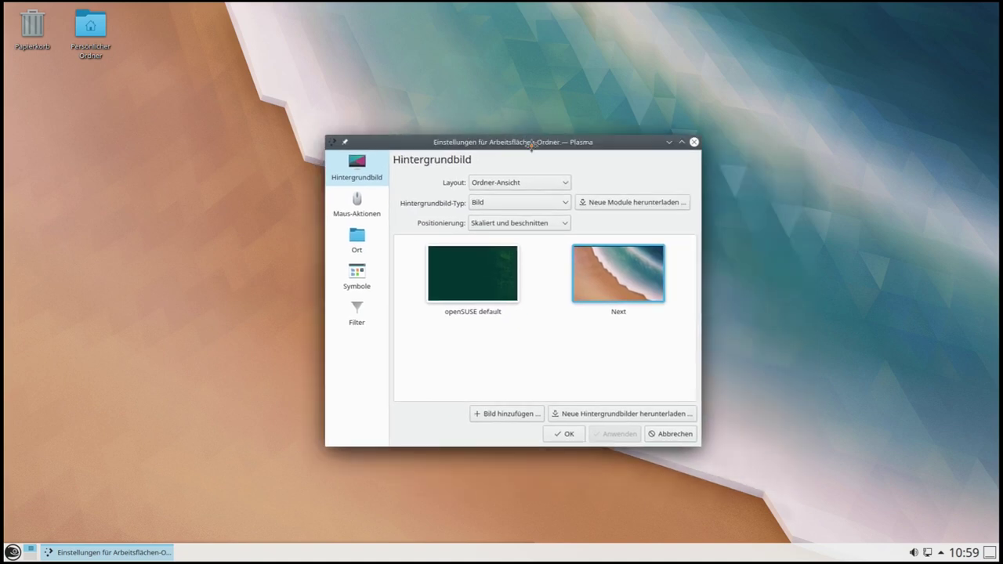
{"action": "left_click", "coordinate": [460, 282]}
{"action": "left_click", "coordinate": [609, 438]}
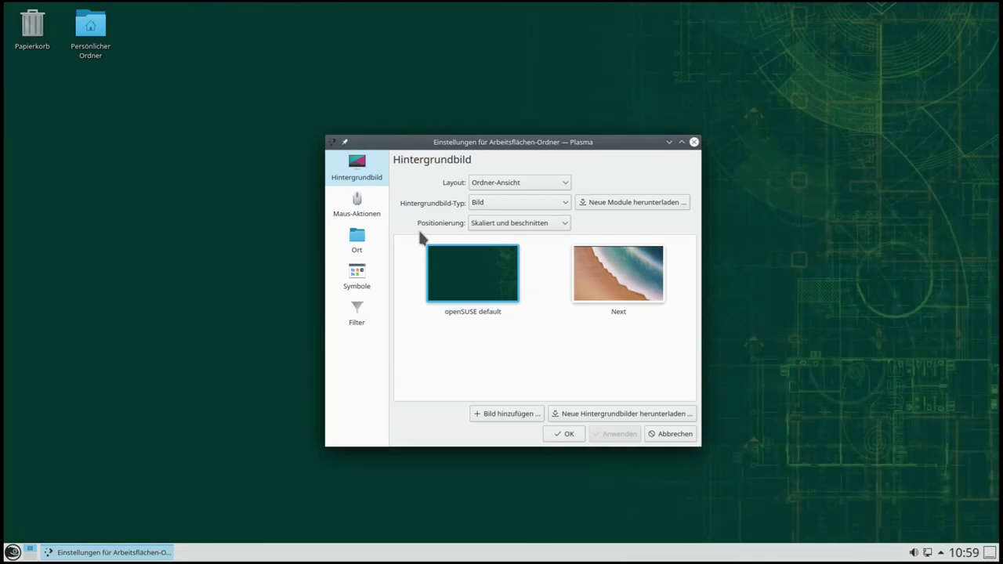
Step: Browse the downloadable wallpapers without installing one, and close the wallpaper download and desktop configuration windows
{"action": "left_click", "coordinate": [601, 415]}
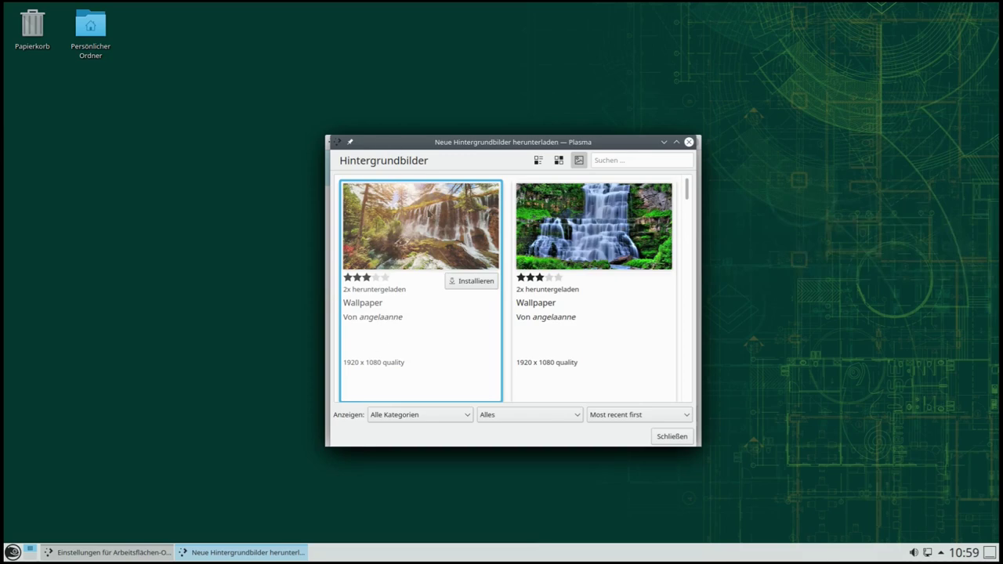
{"action": "scroll", "coordinate": [578, 313], "scroll_direction": "down", "scroll_amount": 4}
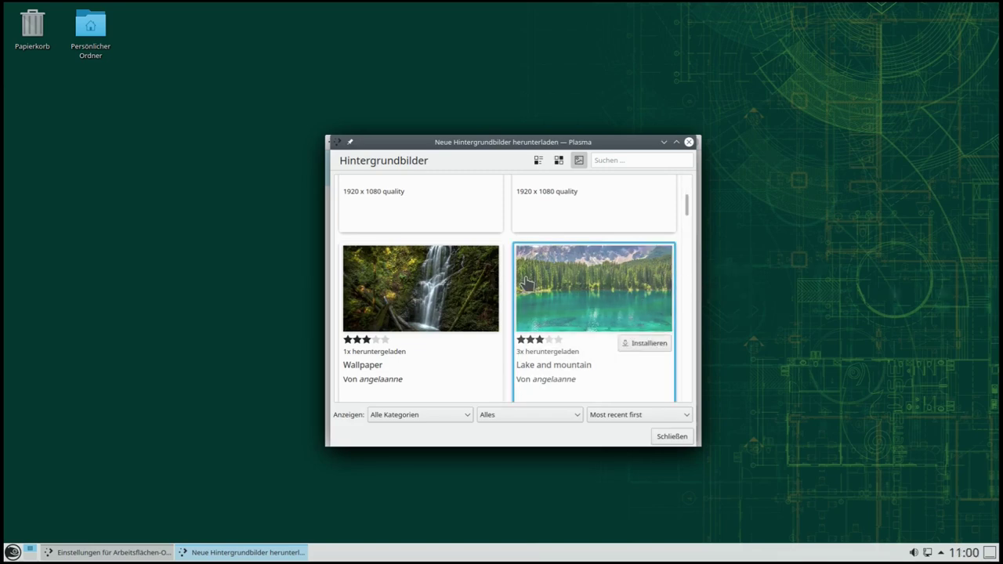
{"action": "scroll", "coordinate": [508, 286], "scroll_direction": "down", "scroll_amount": 3}
{"action": "scroll", "coordinate": [507, 288], "scroll_direction": "down", "scroll_amount": 4}
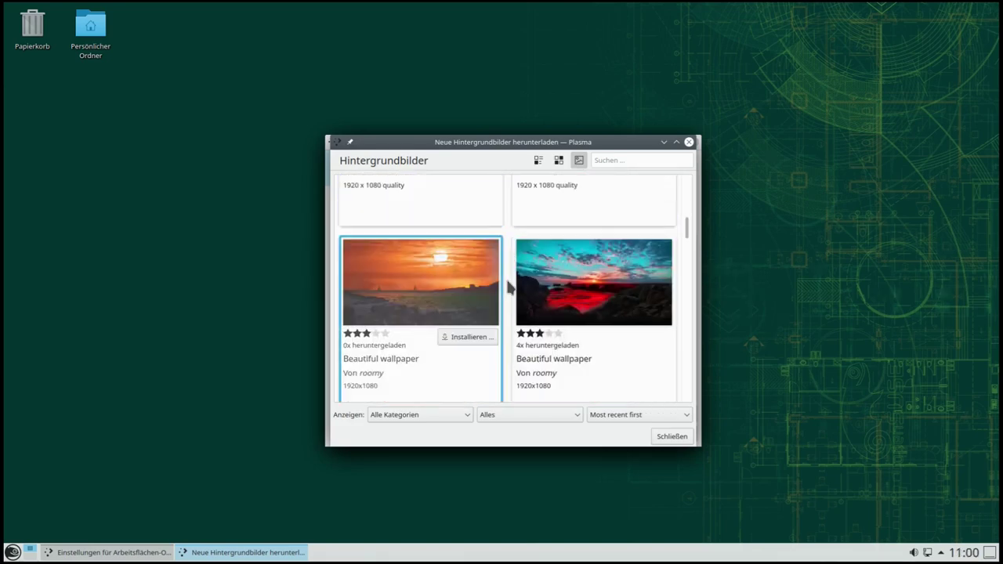
{"action": "scroll", "coordinate": [508, 288], "scroll_direction": "down", "scroll_amount": 2}
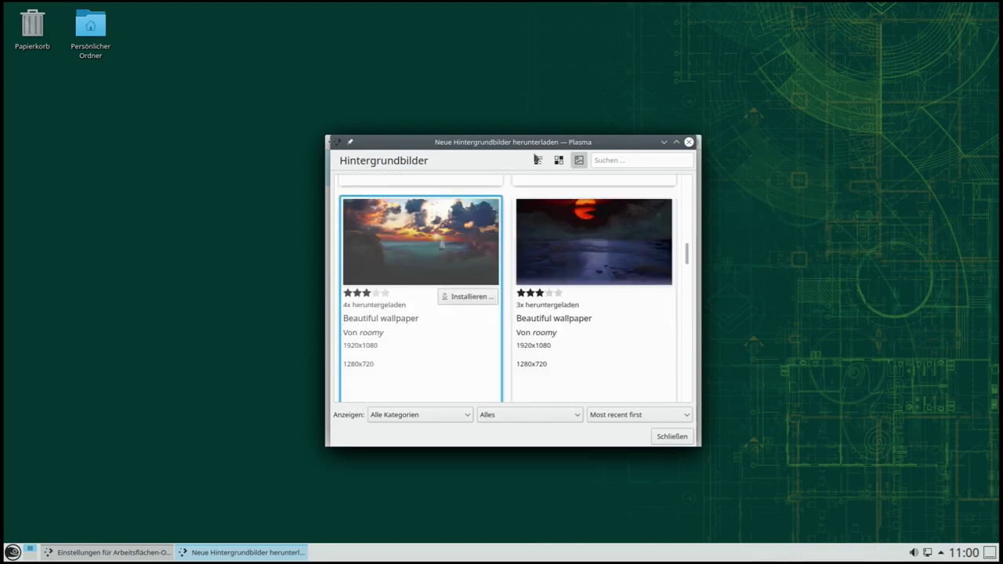
{"action": "left_click", "coordinate": [689, 142]}
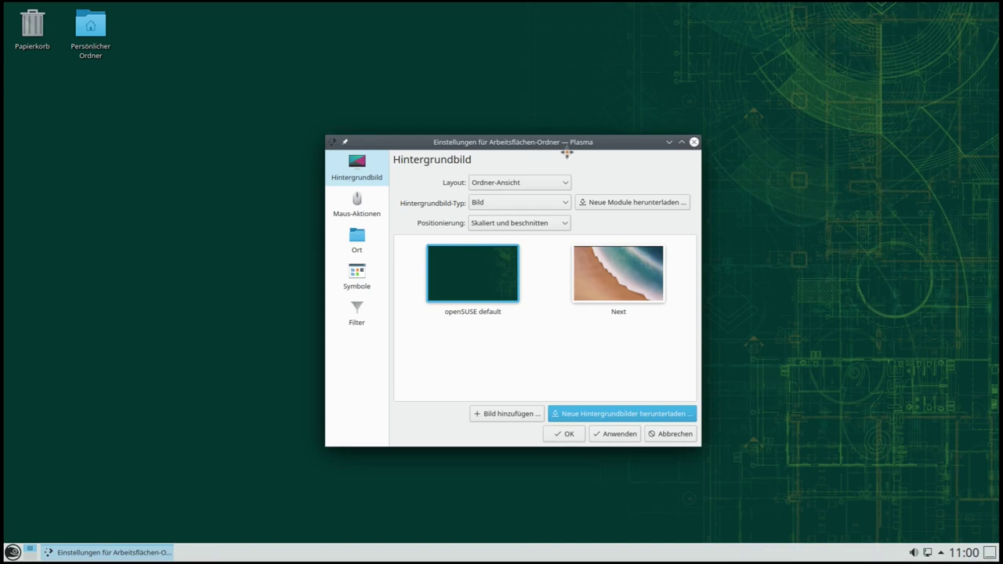
{"action": "left_click_drag", "start_coordinate": [561, 146], "coordinate": [586, 148]}
{"action": "left_click", "coordinate": [719, 144]}
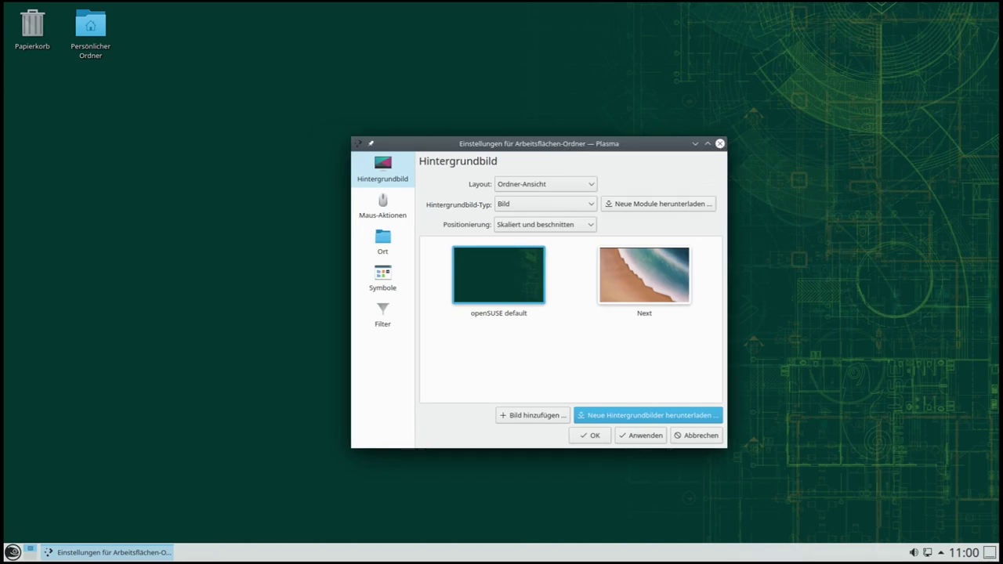
Step: Launch LibreOffice from the Büroprogramme category of the installed applications
{"action": "left_click", "coordinate": [13, 552]}
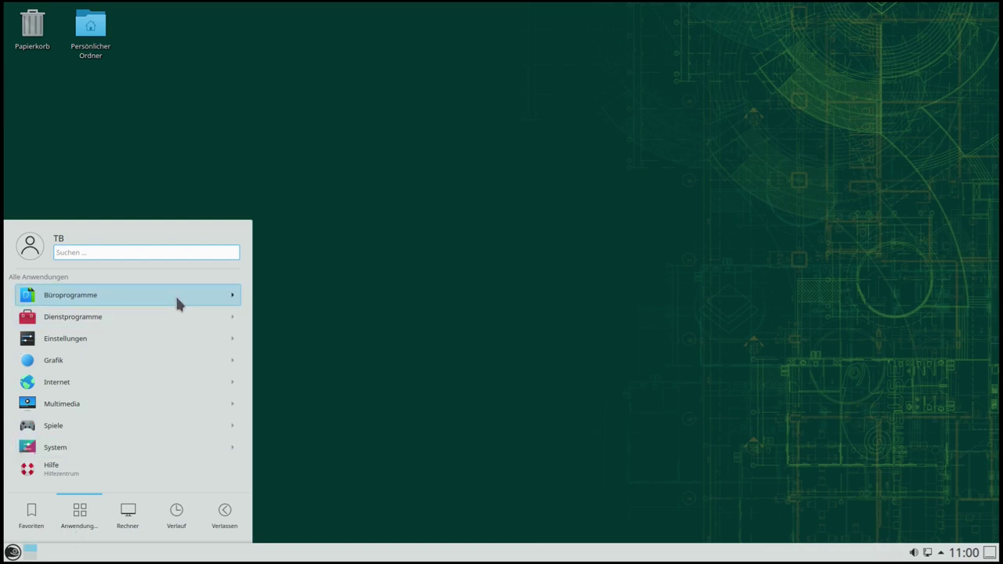
{"action": "left_click", "coordinate": [232, 298]}
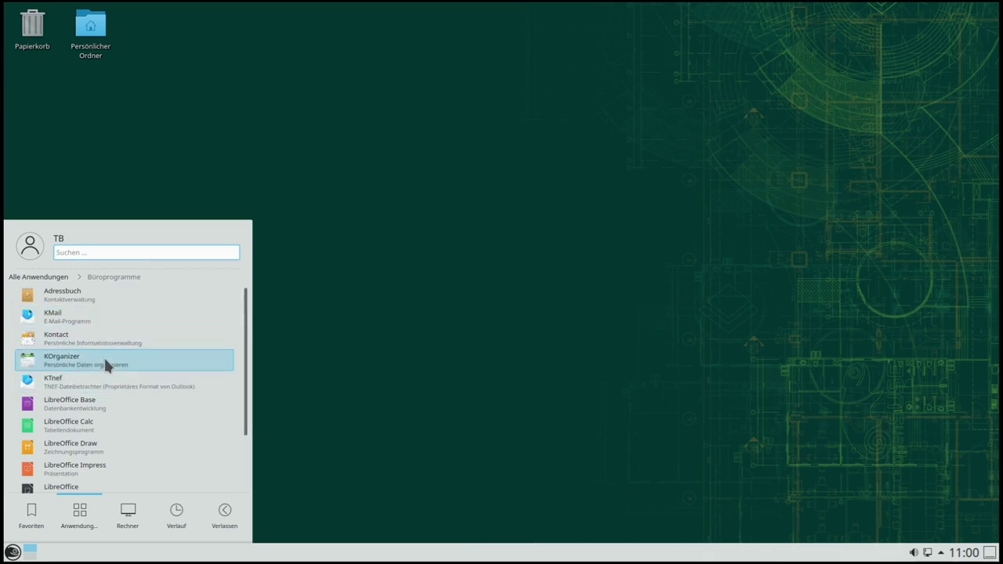
{"action": "scroll", "coordinate": [136, 351], "scroll_direction": "down", "scroll_amount": 2}
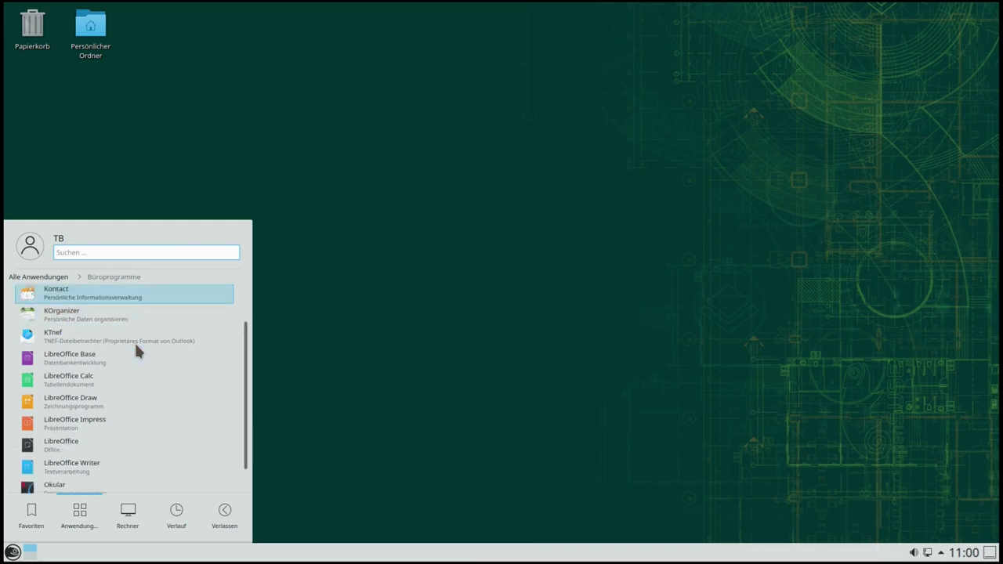
{"action": "scroll", "coordinate": [135, 351], "scroll_direction": "down", "scroll_amount": 1}
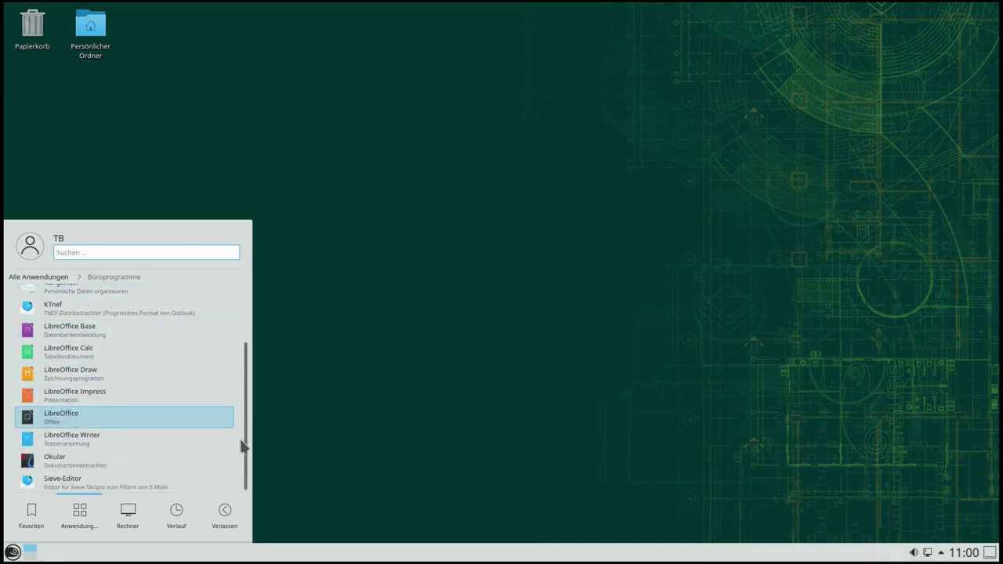
{"action": "key", "text": "Return"}
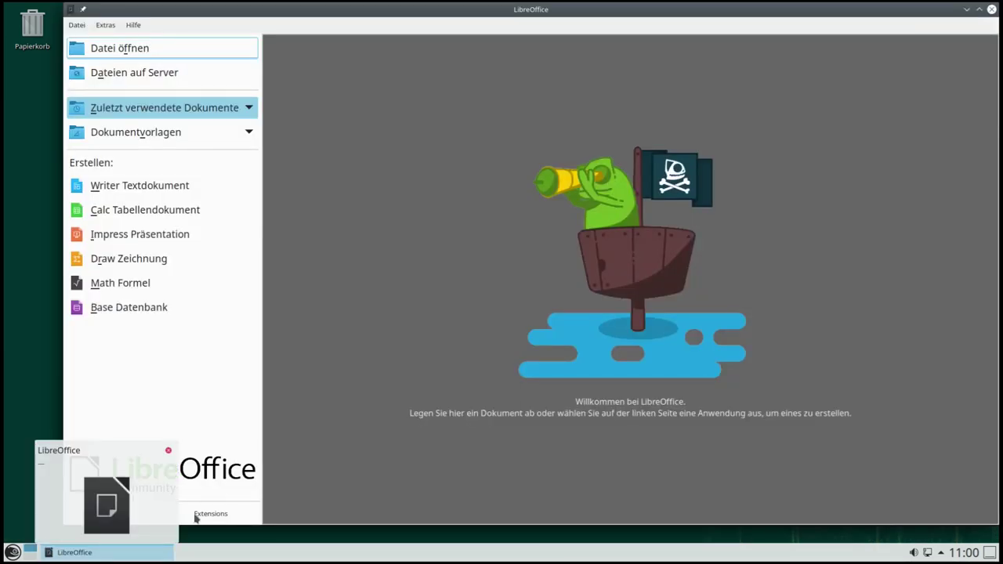
Step: Check the version information of LibreOffice, and close LibreOffice
{"action": "left_click", "coordinate": [133, 26]}
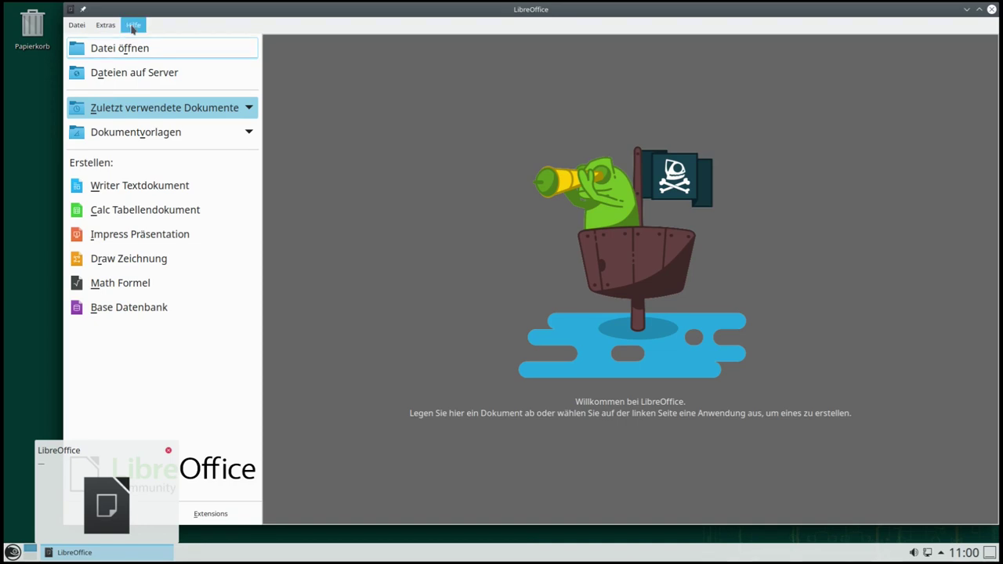
{"action": "left_click", "coordinate": [178, 175]}
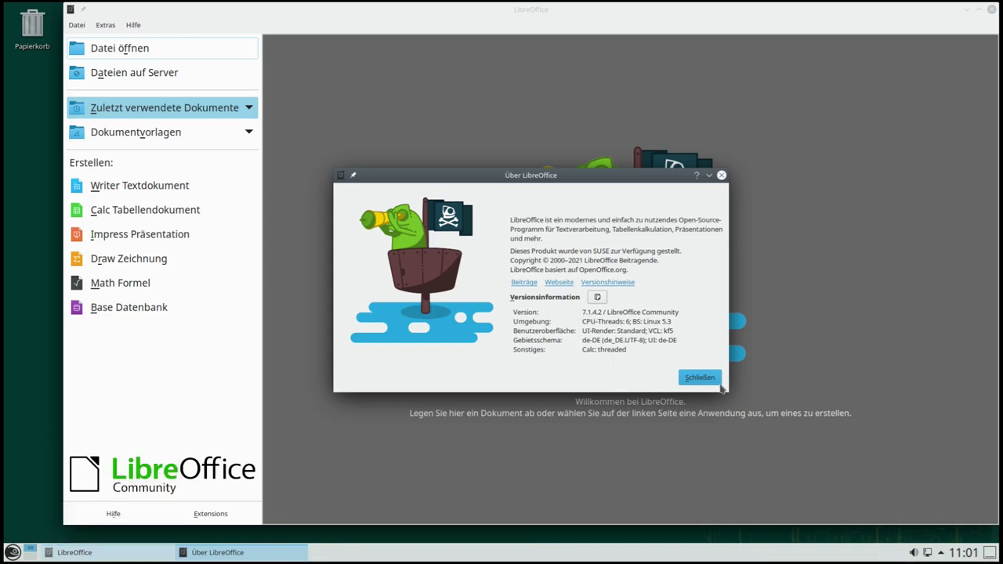
{"action": "left_click", "coordinate": [710, 380]}
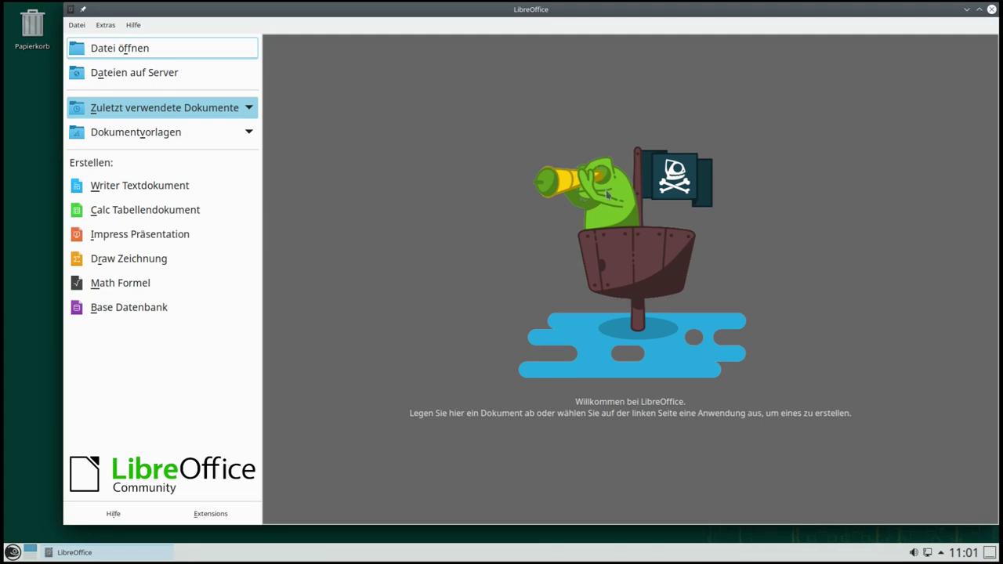
{"action": "left_click", "coordinate": [992, 10]}
Step: Examine the preinstalled applications in the Büroprogramme category, and return to the list of all application categories
{"action": "left_click", "coordinate": [11, 552]}
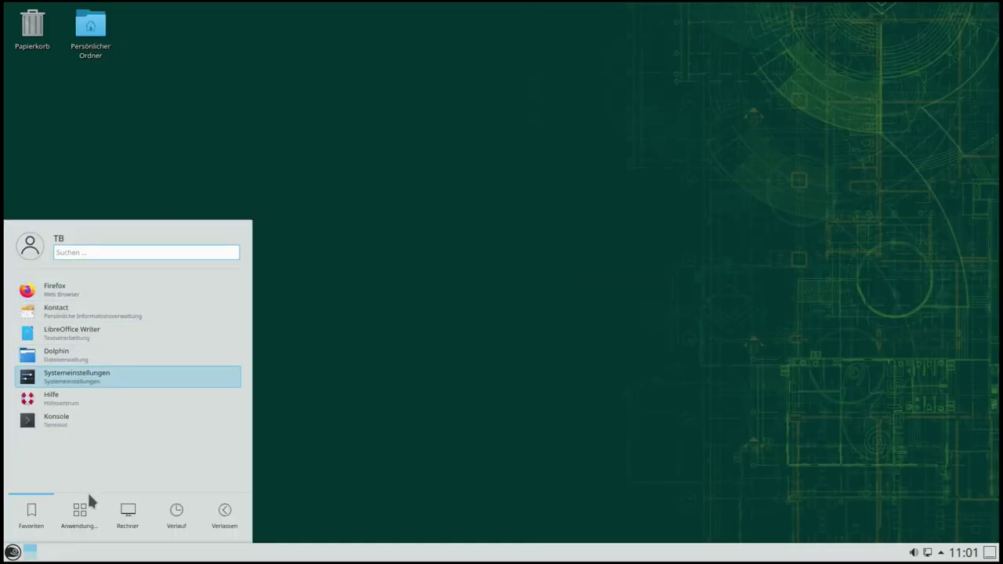
{"action": "mouse_move", "coordinate": [89, 499]}
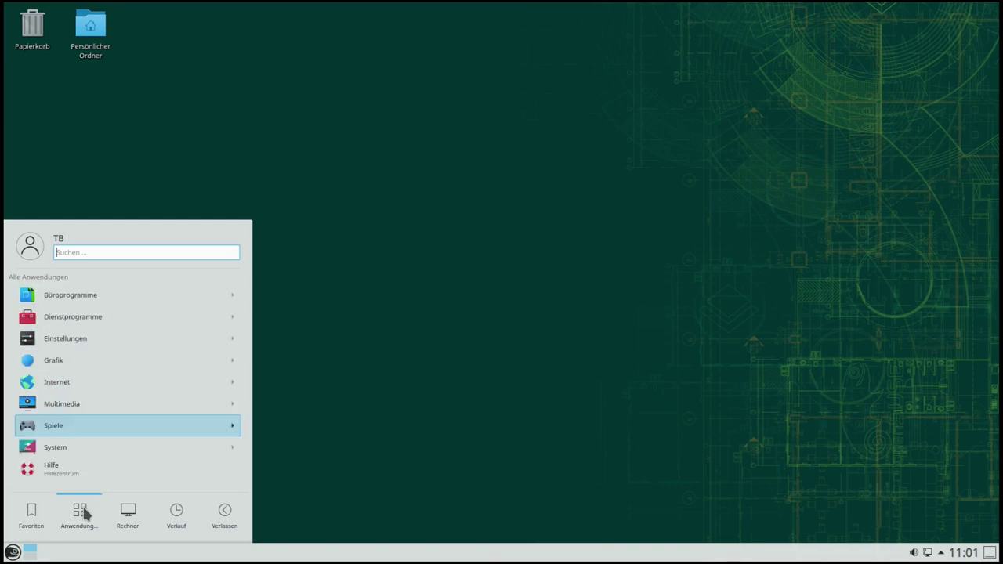
{"action": "left_click", "coordinate": [122, 293]}
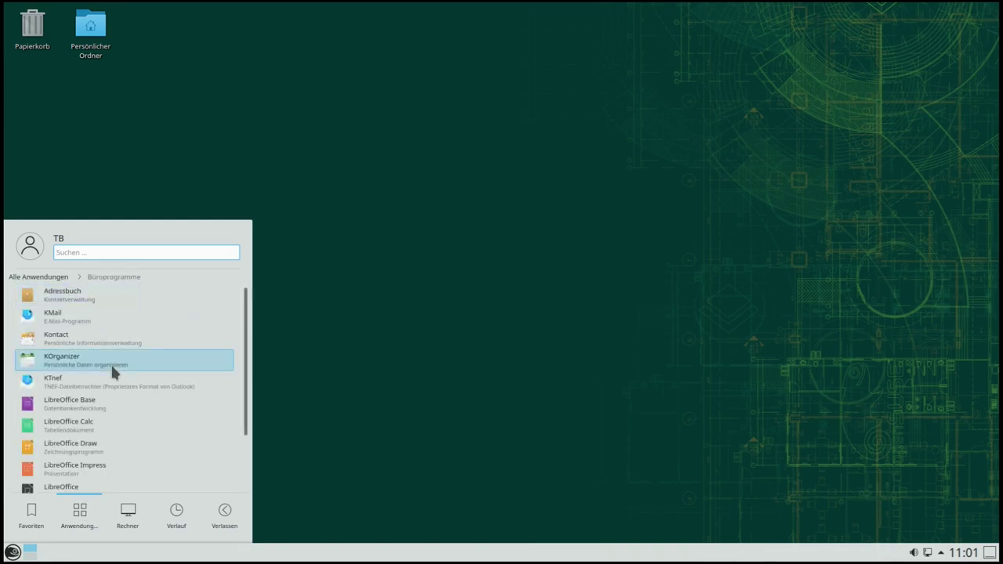
{"action": "mouse_move", "coordinate": [117, 501]}
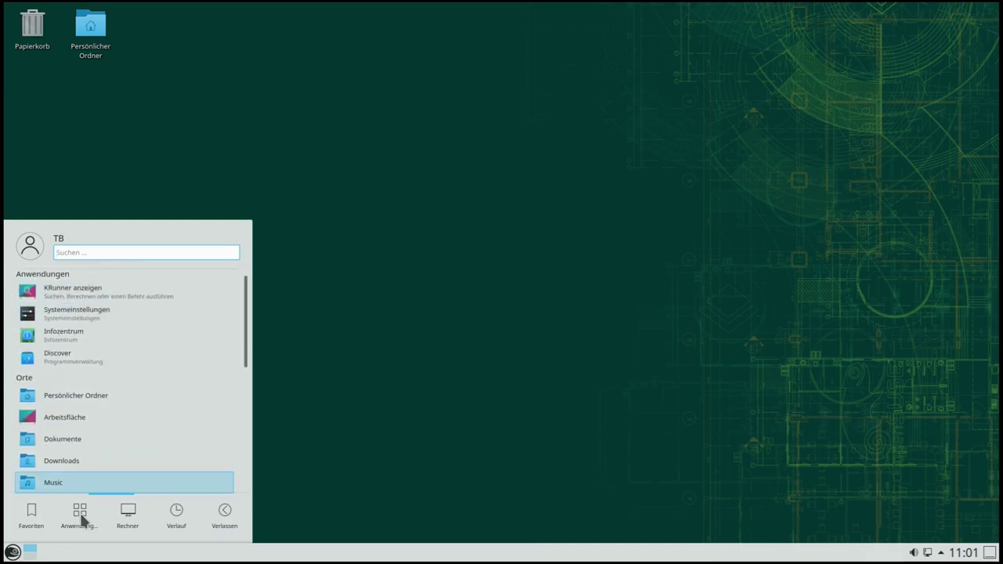
{"action": "mouse_move", "coordinate": [81, 519]}
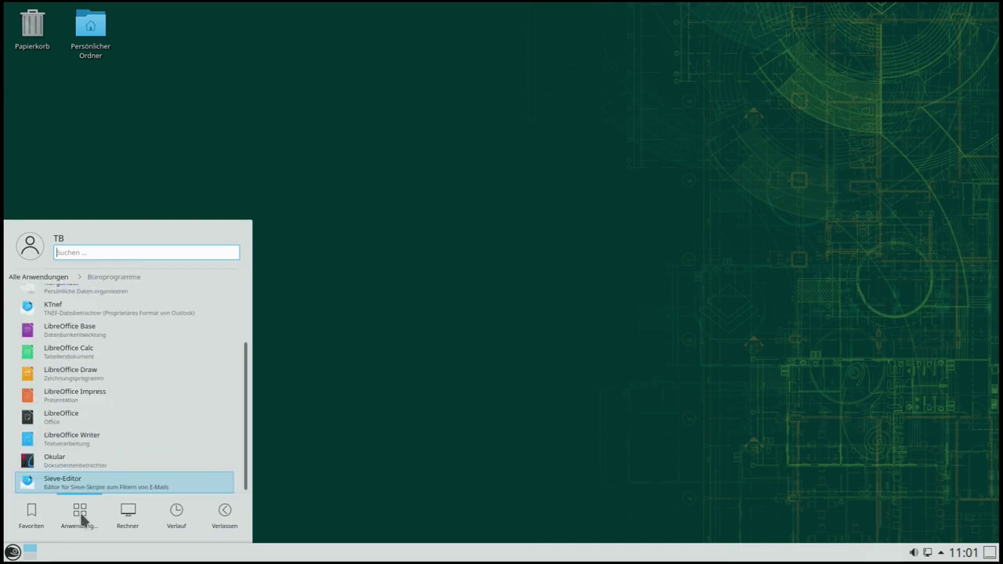
{"action": "left_click", "coordinate": [58, 278]}
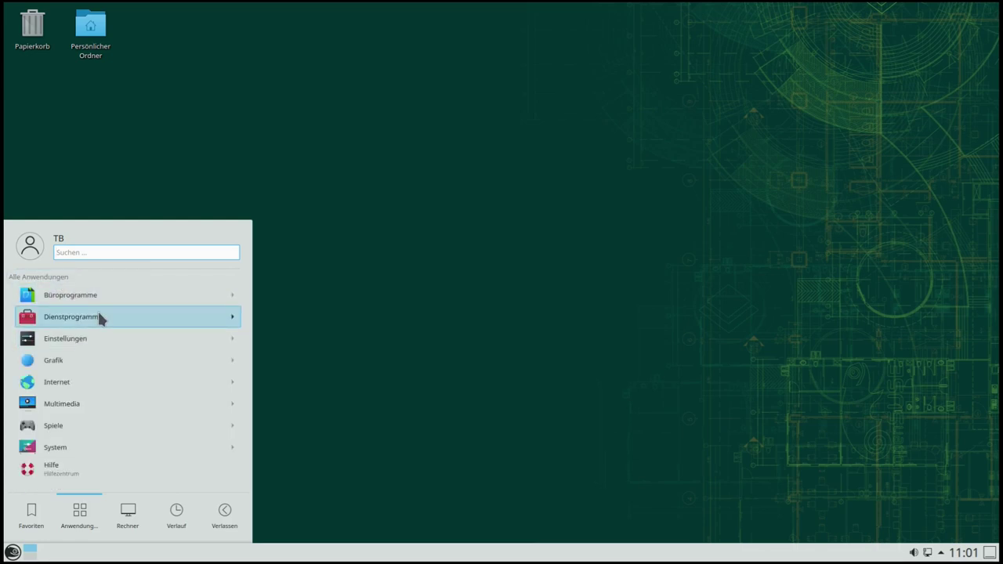
Step: Look through the complete list of preinstalled tools in the Dienstprogramme category, and return to all application categories
{"action": "left_click", "coordinate": [97, 316]}
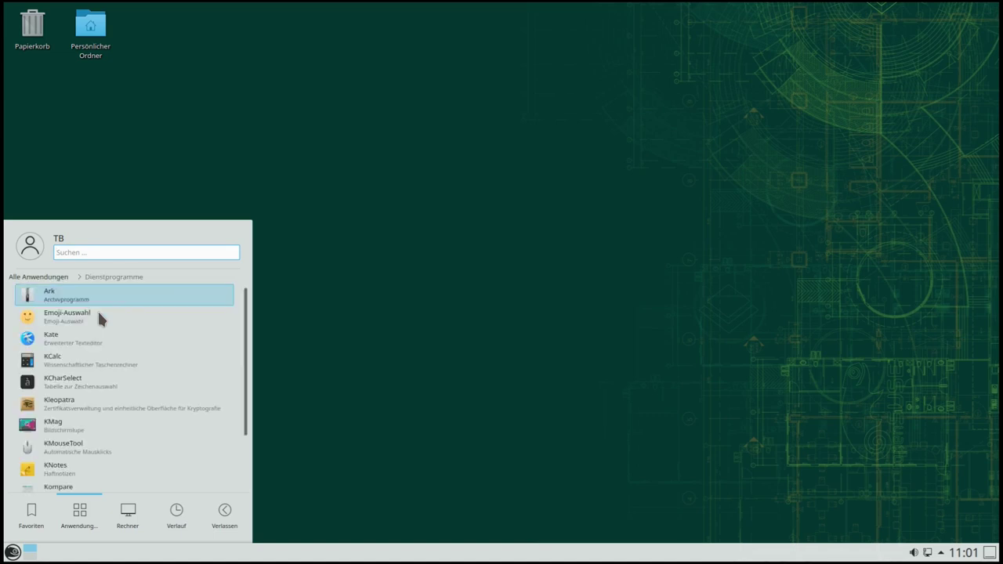
{"action": "key", "text": "Right"}
{"action": "key", "text": "Left"}
{"action": "key", "text": "Right"}
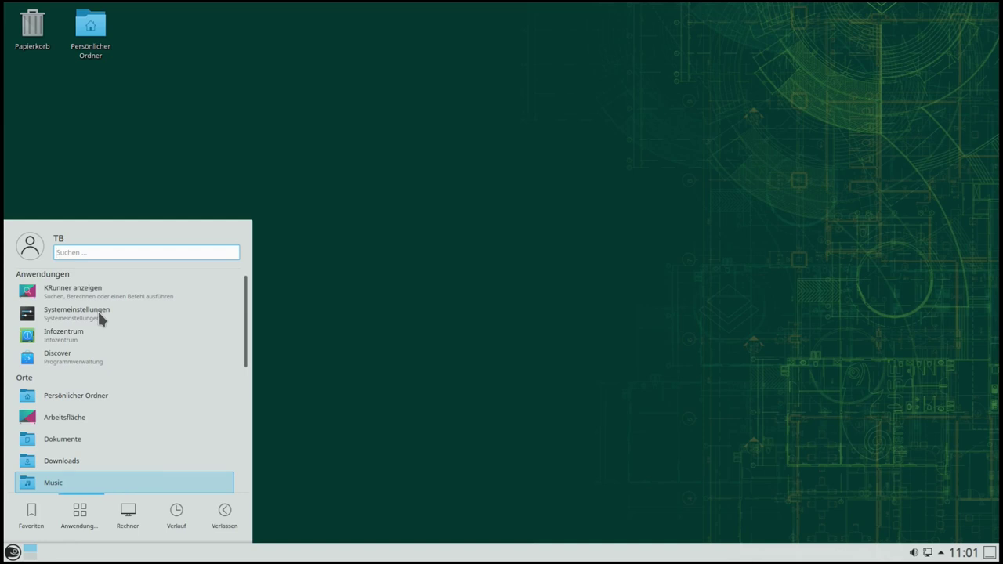
{"action": "key", "text": "Left"}
{"action": "key", "text": "Down"}
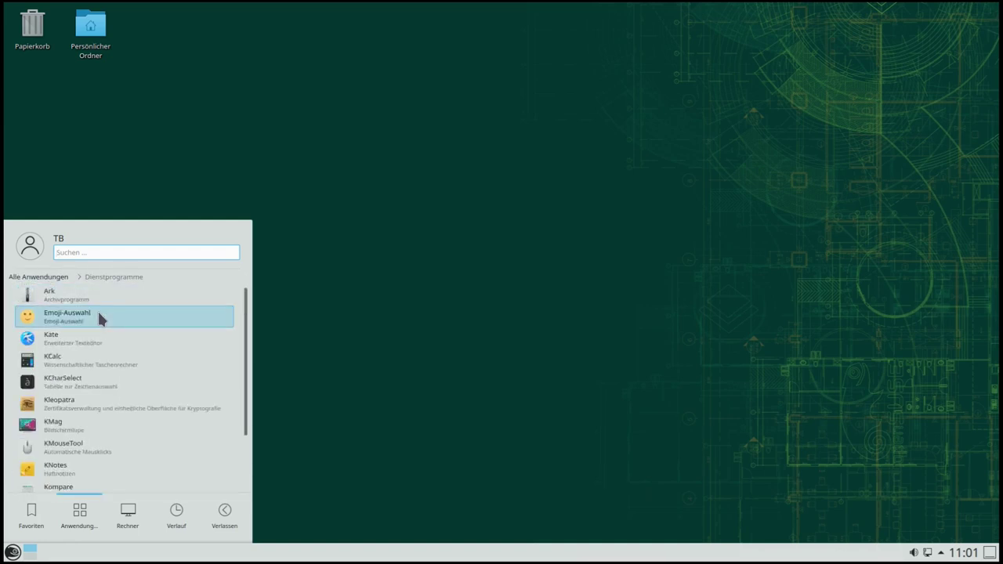
{"action": "key", "text": "Left"}
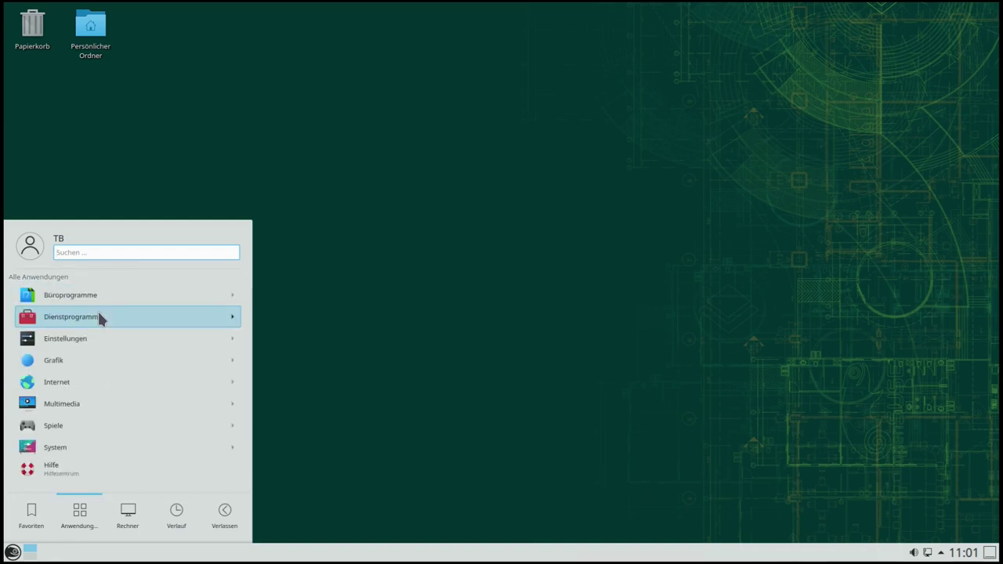
{"action": "key", "text": "Right"}
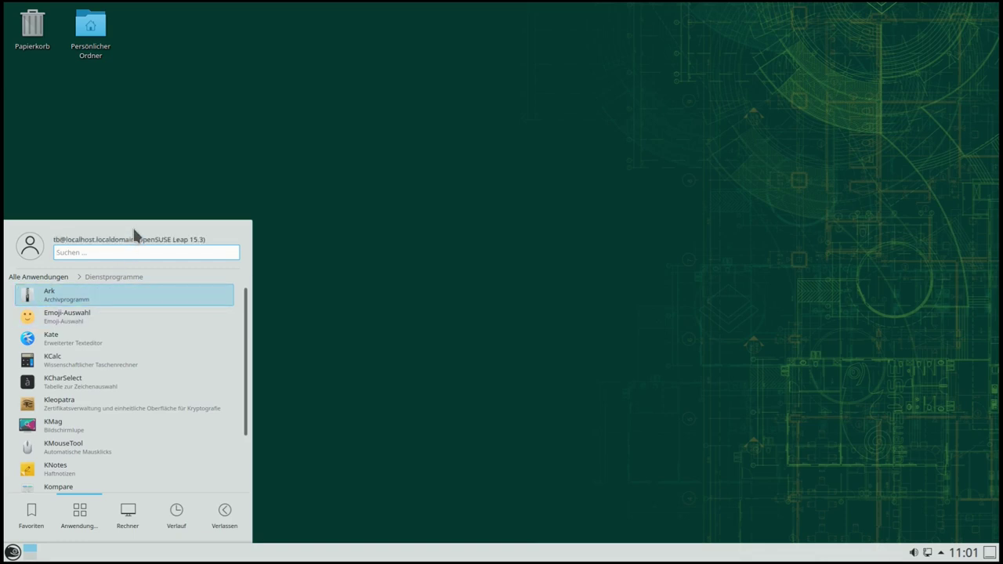
{"action": "key", "text": "Down"}
{"action": "key", "text": "Down"}
{"action": "key", "text": "Down"}
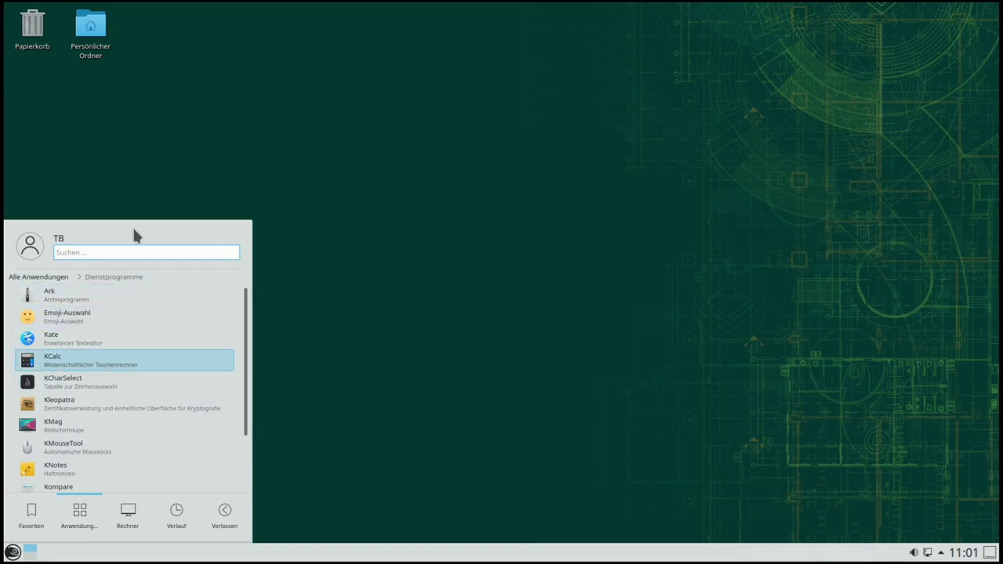
{"action": "key", "text": "Up"}
{"action": "key", "text": "Up"}
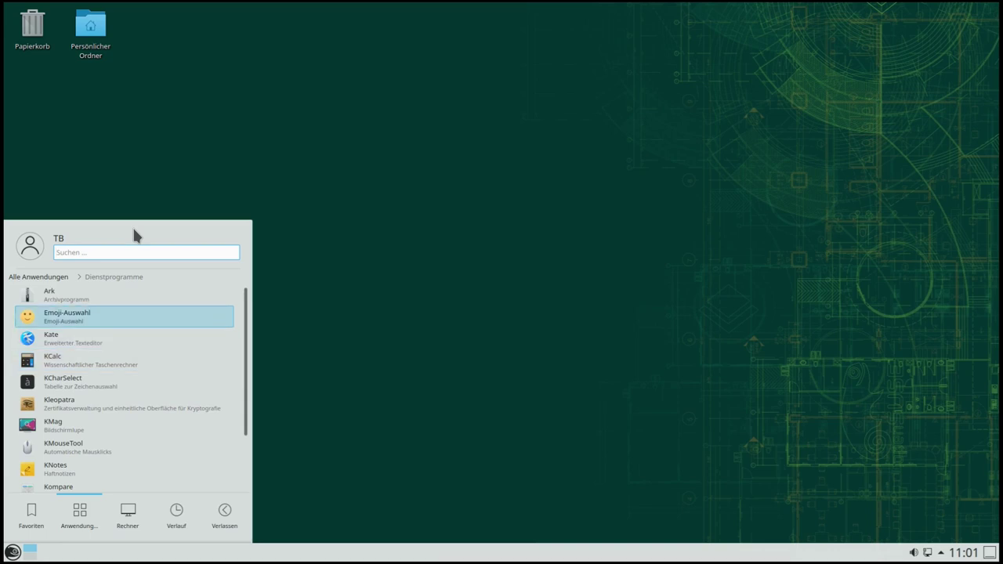
{"action": "key", "text": "Down"}
{"action": "key", "text": "Down"}
{"action": "key", "text": "Down"}
{"action": "key", "text": "Down"}
{"action": "key", "text": "Down"}
{"action": "key", "text": "Down"}
{"action": "key", "text": "Down"}
{"action": "key", "text": "Down"}
{"action": "key", "text": "Down"}
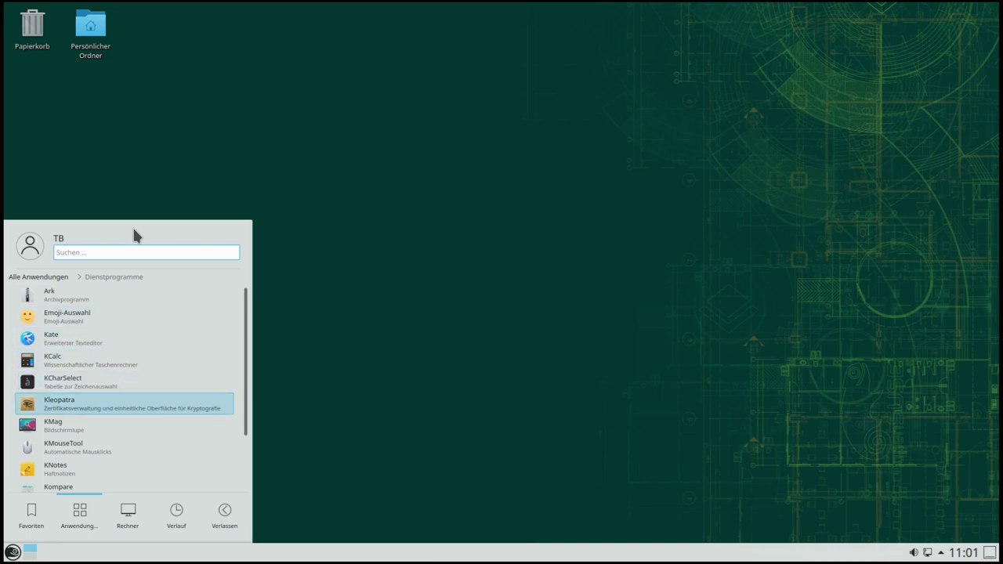
{"action": "key", "text": "Down"}
{"action": "key", "text": "Down"}
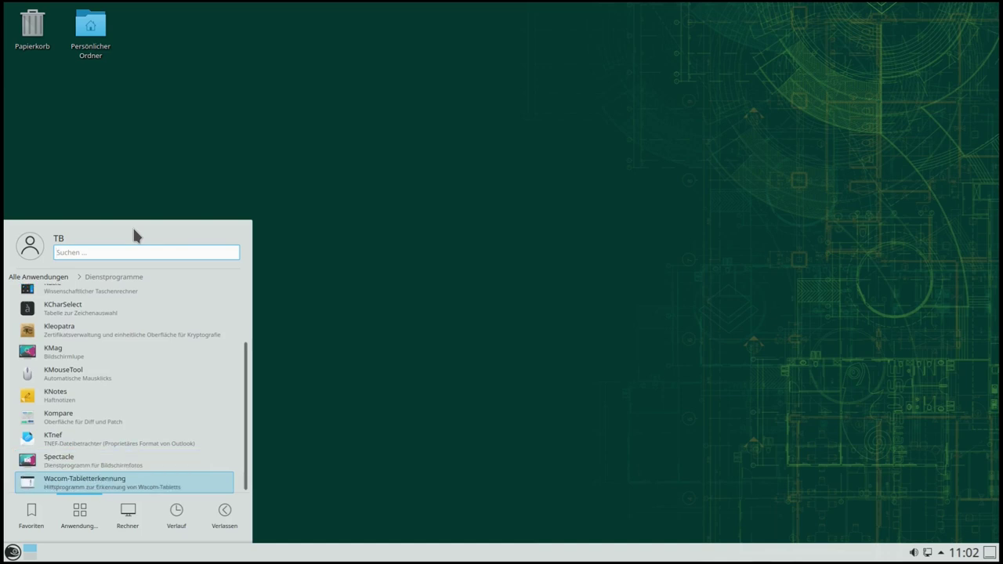
{"action": "key", "text": "Down"}
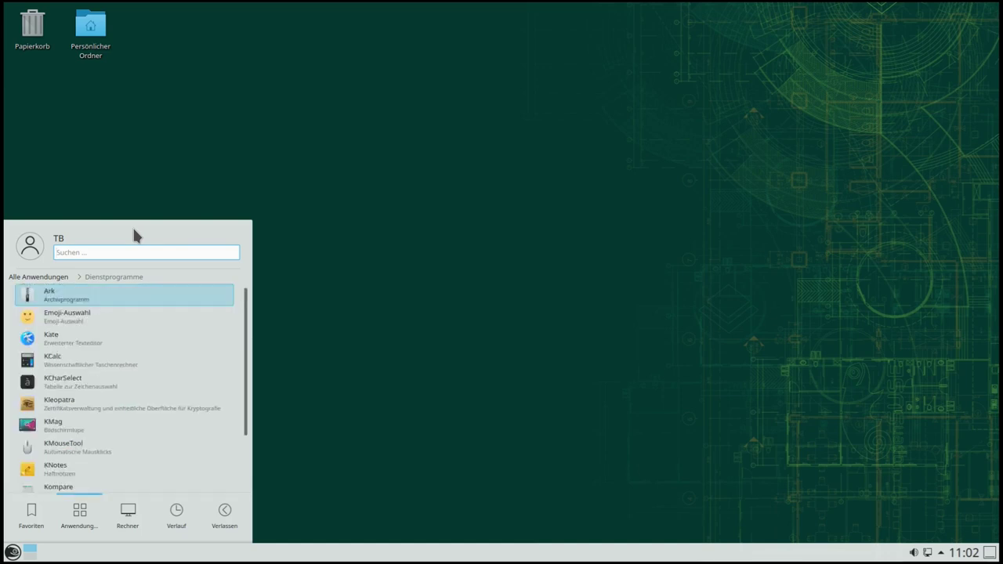
{"action": "key", "text": "Down"}
{"action": "key", "text": "Down"}
{"action": "key", "text": "Down"}
{"action": "key", "text": "Down"}
{"action": "key", "text": "Down"}
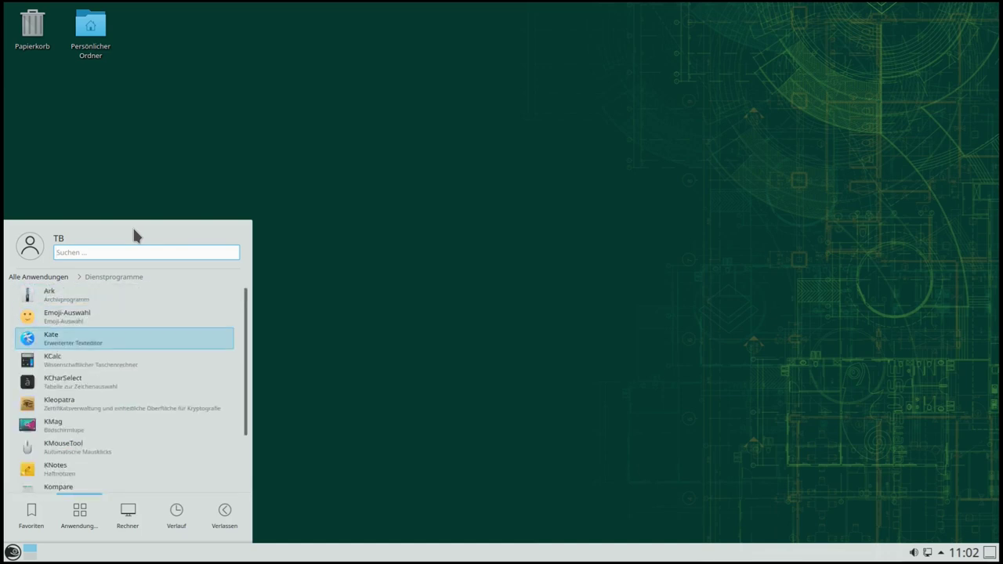
{"action": "key", "text": "Down"}
{"action": "key", "text": "Down"}
{"action": "key", "text": "Down"}
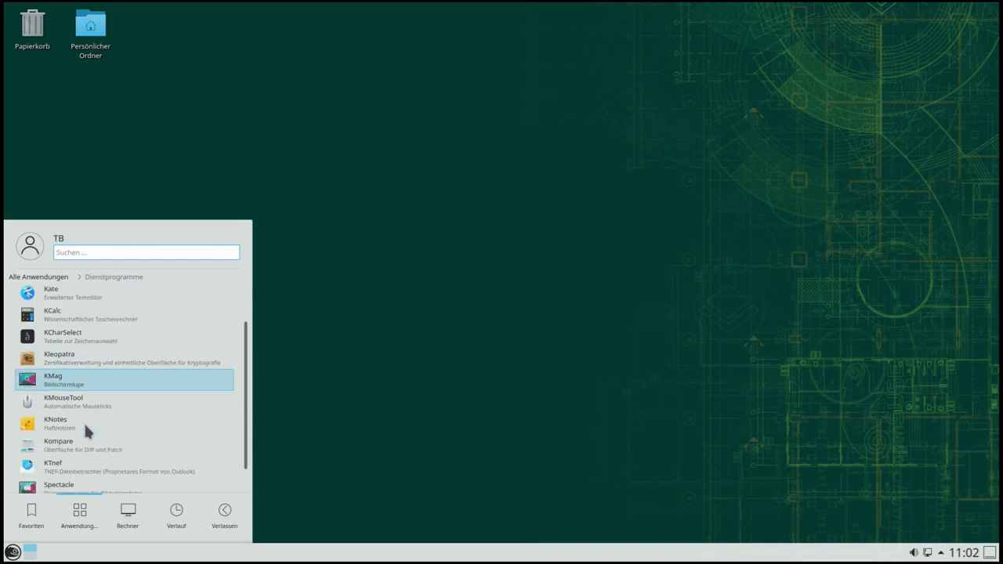
{"action": "key", "text": "Up"}
{"action": "key", "text": "Up"}
{"action": "key", "text": "Up"}
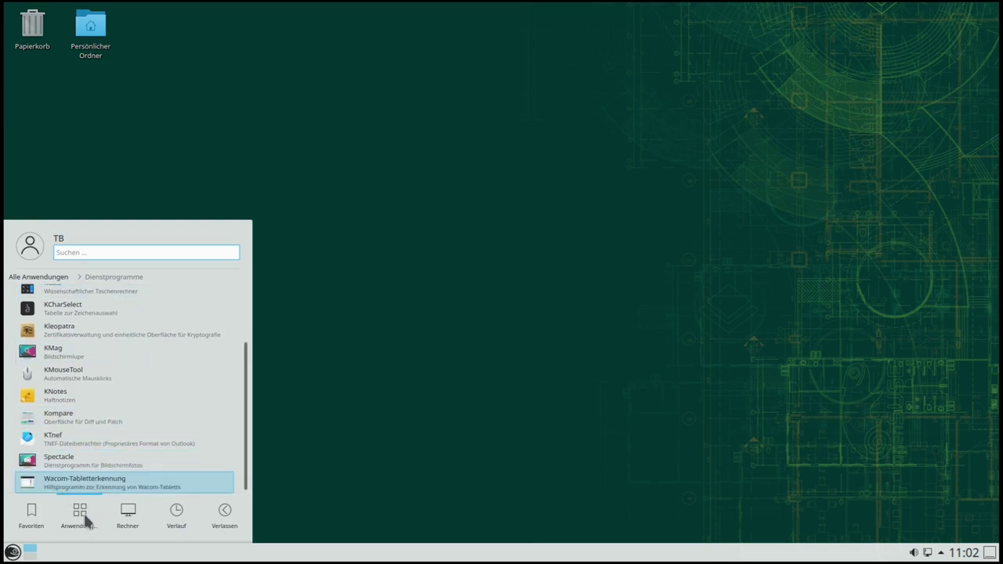
{"action": "left_click", "coordinate": [58, 278]}
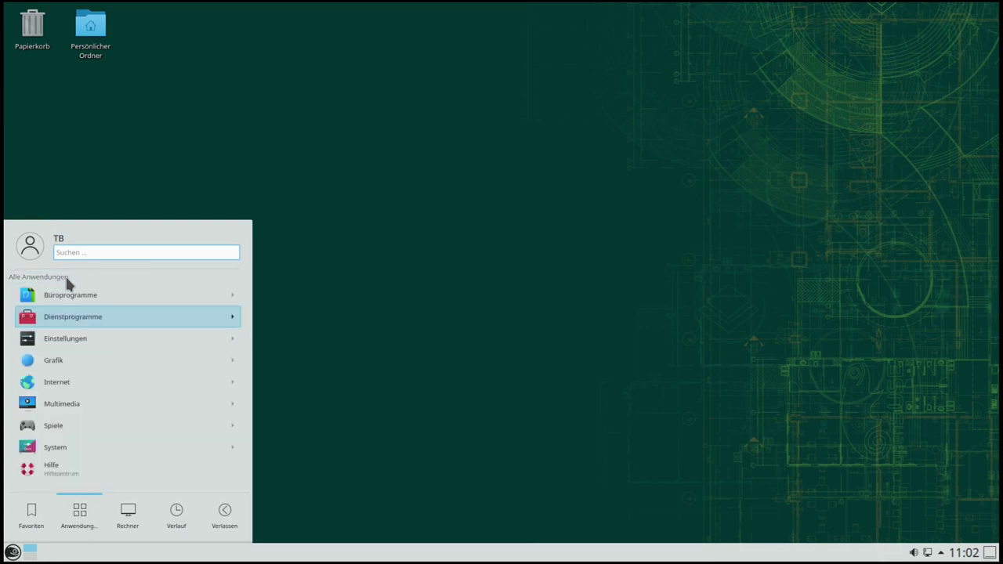
Step: Examine which applications are preinstalled in the Grafik and Internet categories
{"action": "left_click", "coordinate": [67, 360]}
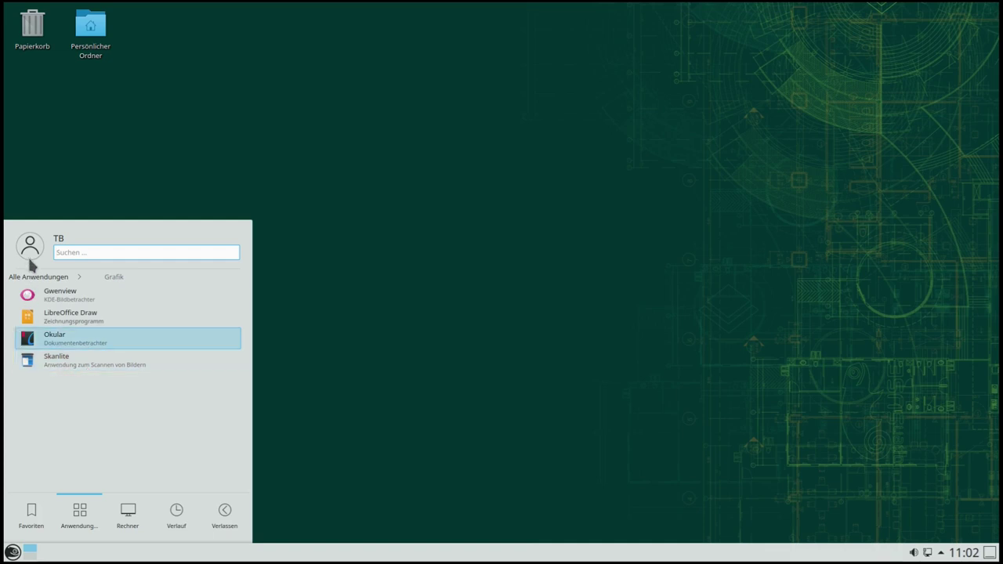
{"action": "left_click", "coordinate": [68, 279]}
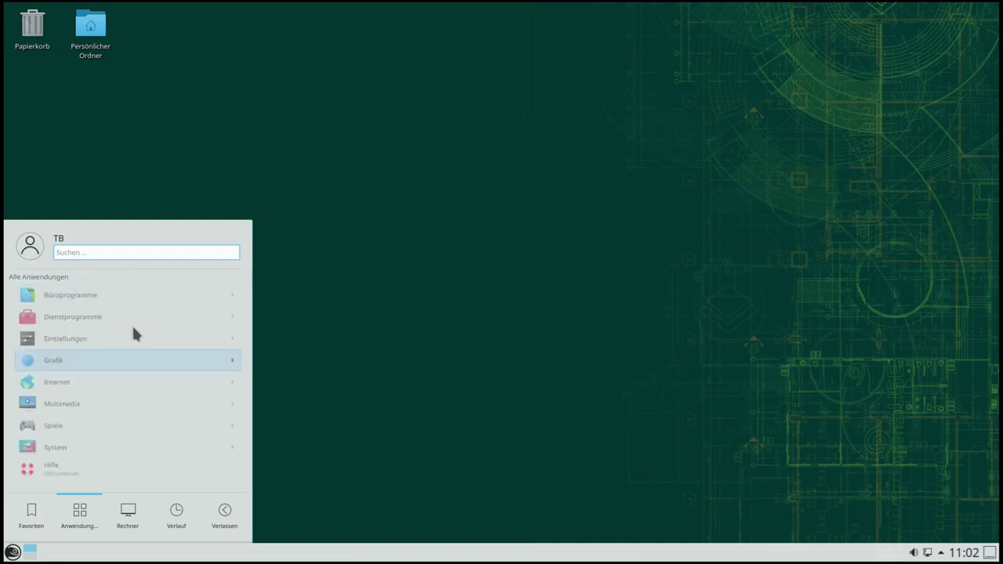
{"action": "left_click", "coordinate": [77, 380]}
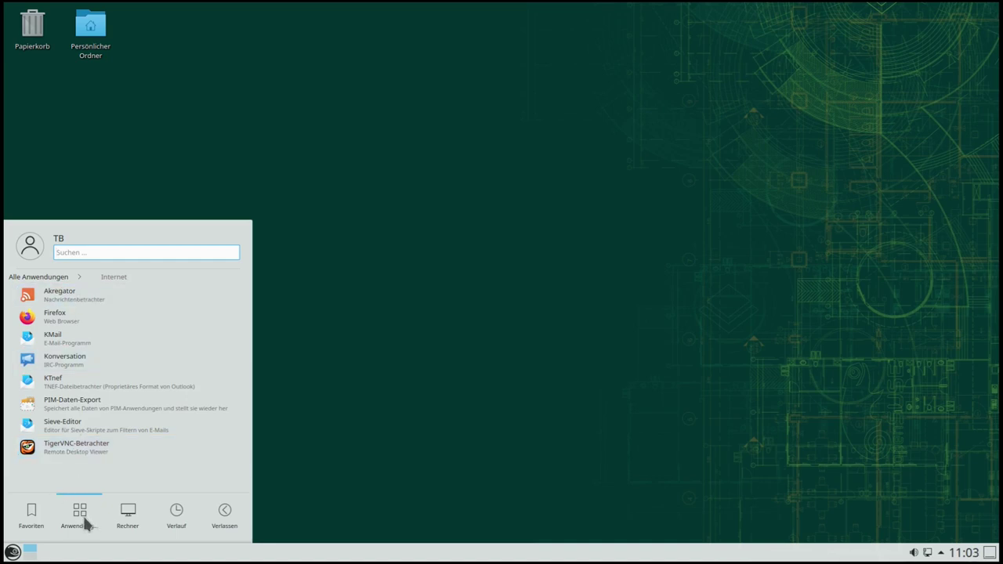
{"action": "left_click", "coordinate": [50, 279]}
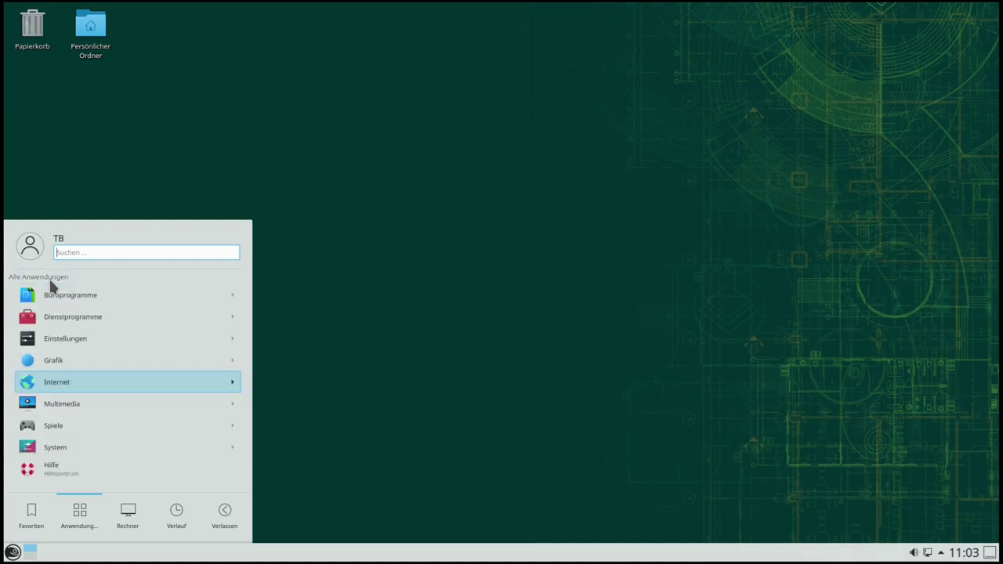
Step: Examine the preinstalled applications in the Multimedia category and the Brettspiele subcategory of Spiele
{"action": "left_click", "coordinate": [74, 404]}
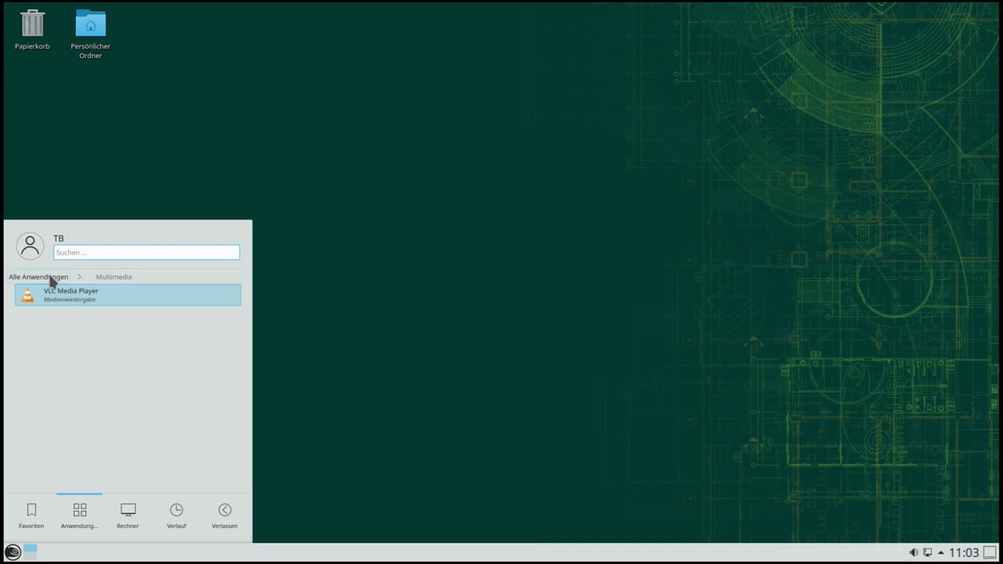
{"action": "left_click", "coordinate": [51, 278]}
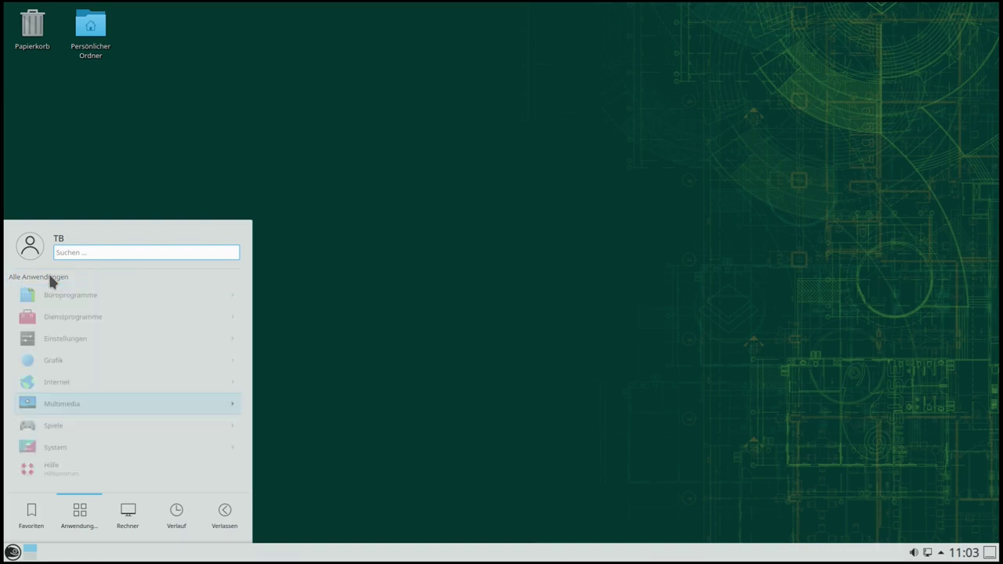
{"action": "left_click", "coordinate": [91, 427]}
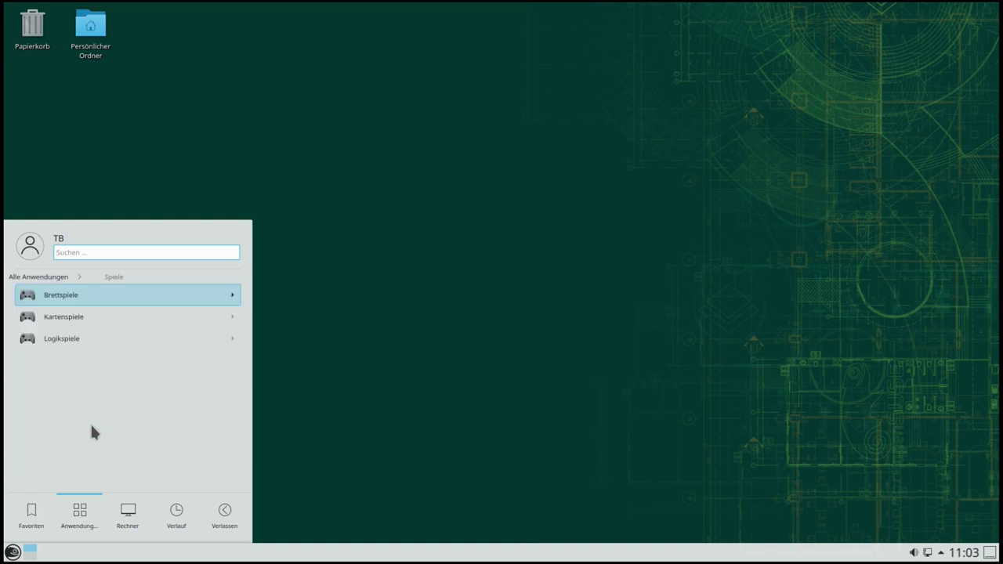
{"action": "left_click", "coordinate": [120, 295]}
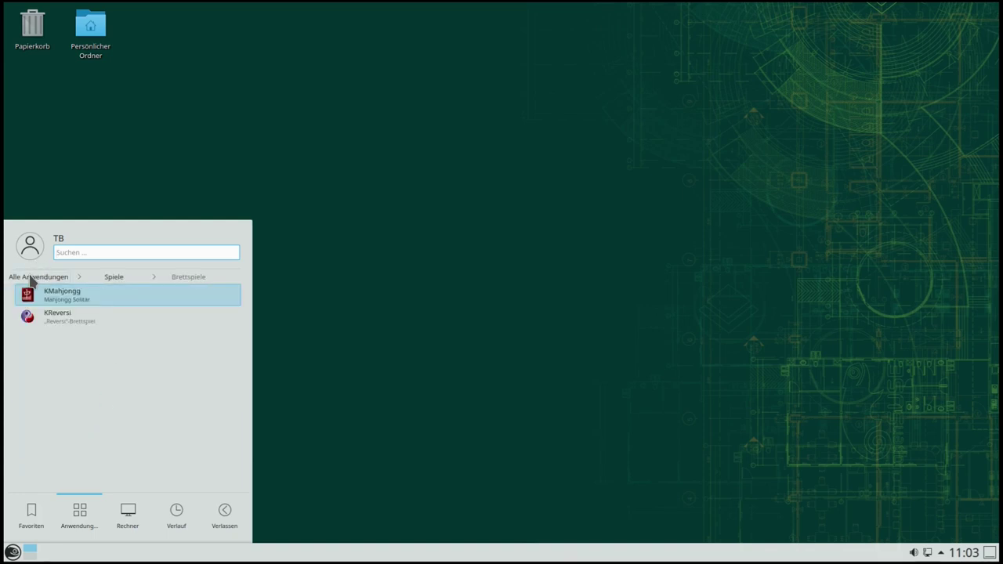
{"action": "left_click", "coordinate": [33, 278]}
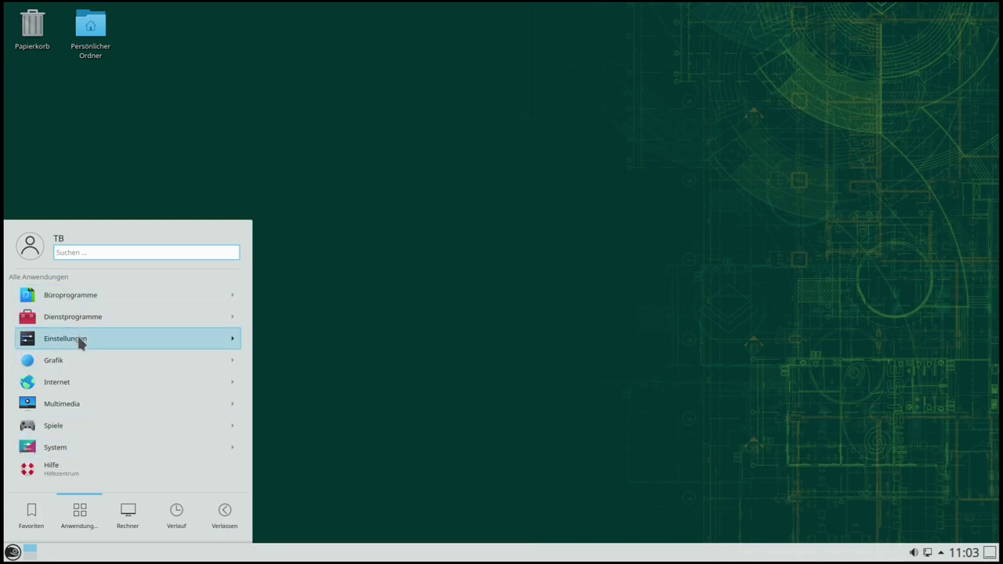
Step: Launch YaST from the Einstellungen category, authenticating with the root password, and enlarge the YaST-Kontrollzentrum window slightly
{"action": "left_click", "coordinate": [80, 341]}
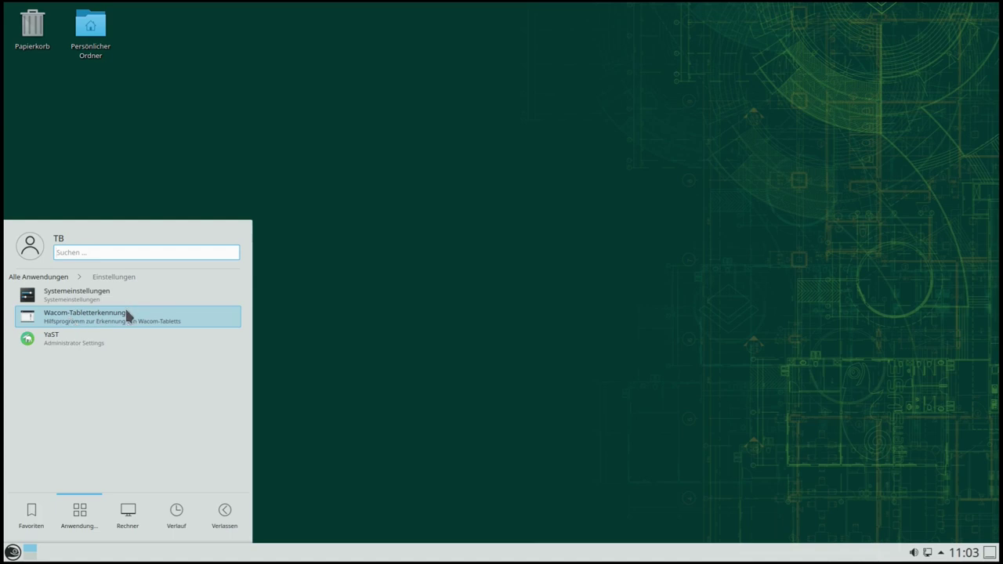
{"action": "left_click", "coordinate": [51, 341]}
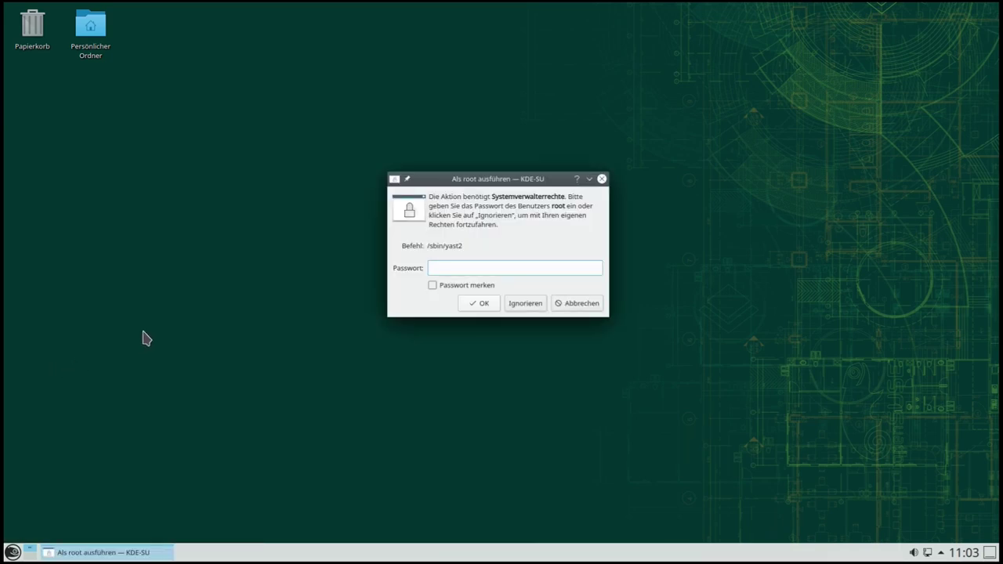
{"action": "type", "text": "•••"}
{"action": "key", "text": "Return"}
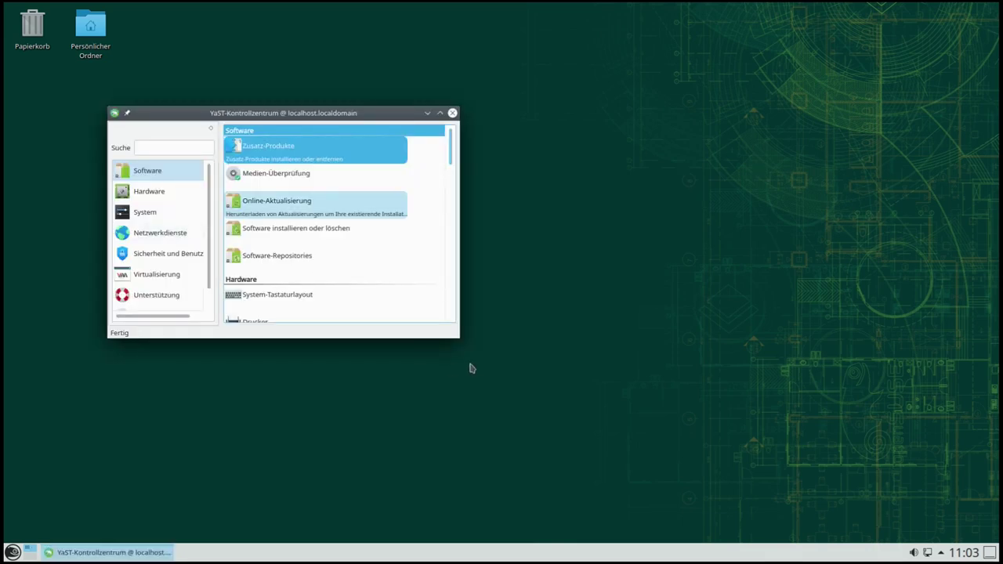
{"action": "left_click_drag", "start_coordinate": [462, 344], "coordinate": [503, 379]}
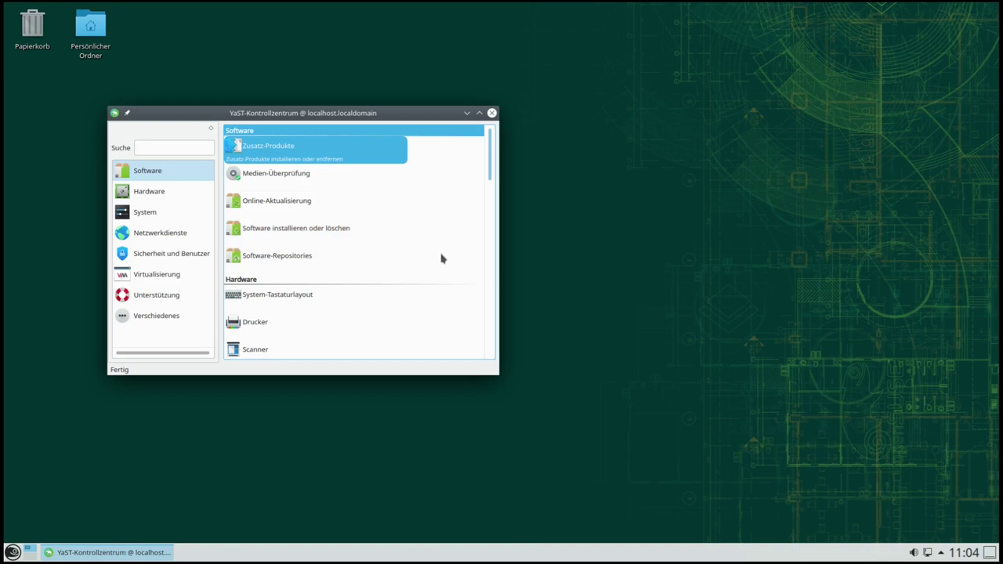
Step: Open YaST's module for installing or removing software, and search the packages for "neofetch"
{"action": "left_click", "coordinate": [320, 240]}
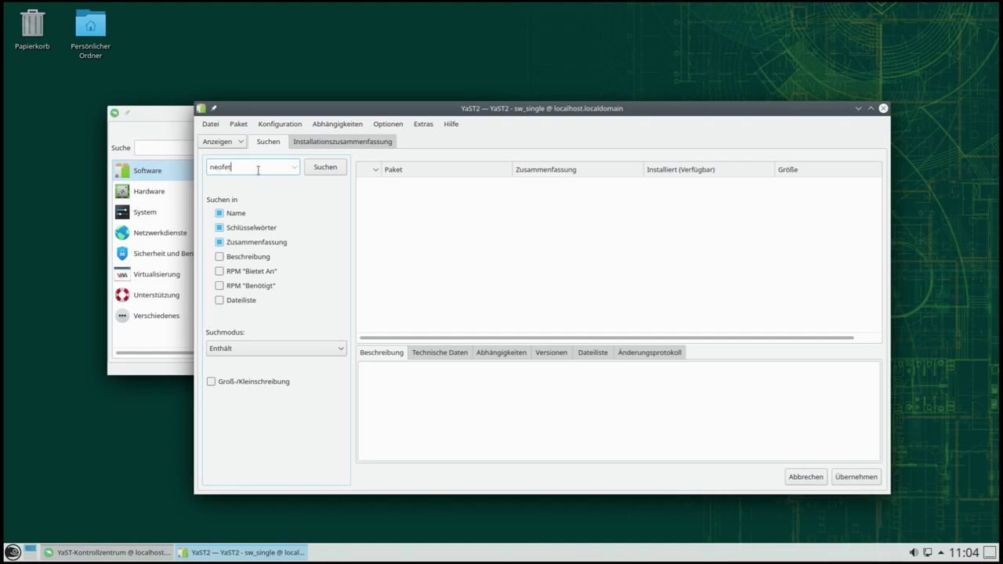
{"action": "key", "text": "Return"}
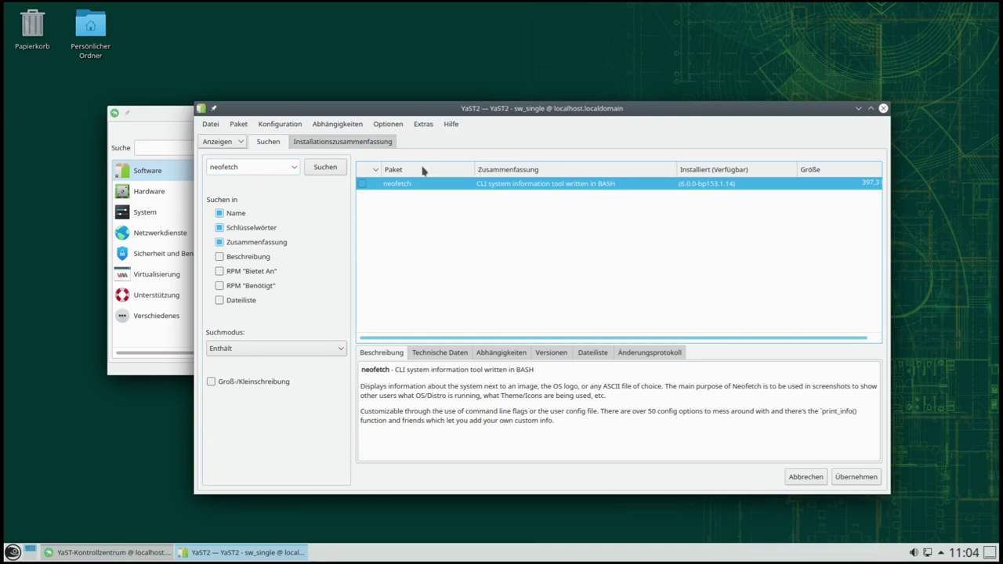
Step: Find the "amarok" package and install it, accepting the automatic dependency changes and finishing the installation report
{"action": "double_click", "coordinate": [253, 169]}
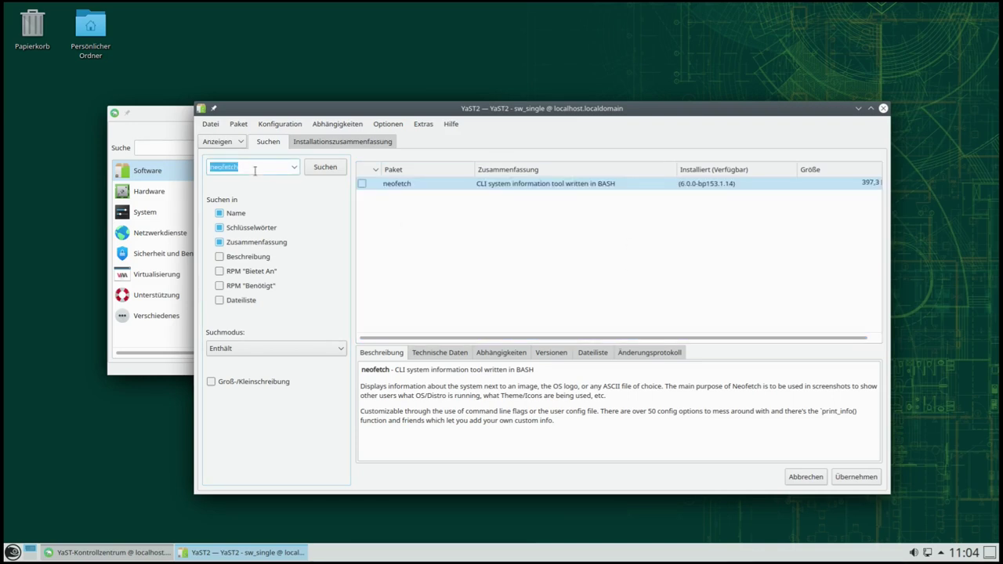
{"action": "type", "text": "amarok"}
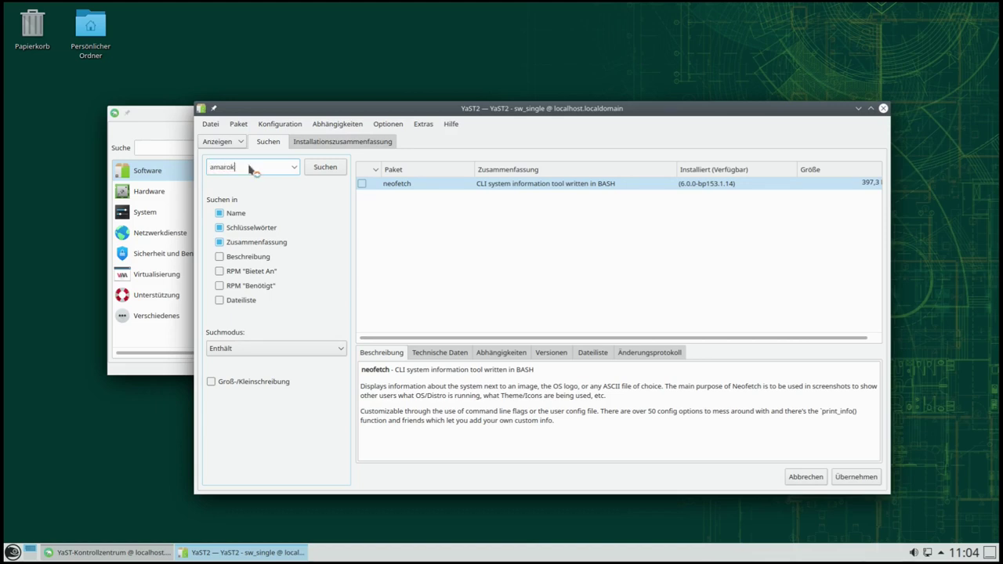
{"action": "key", "text": "Return"}
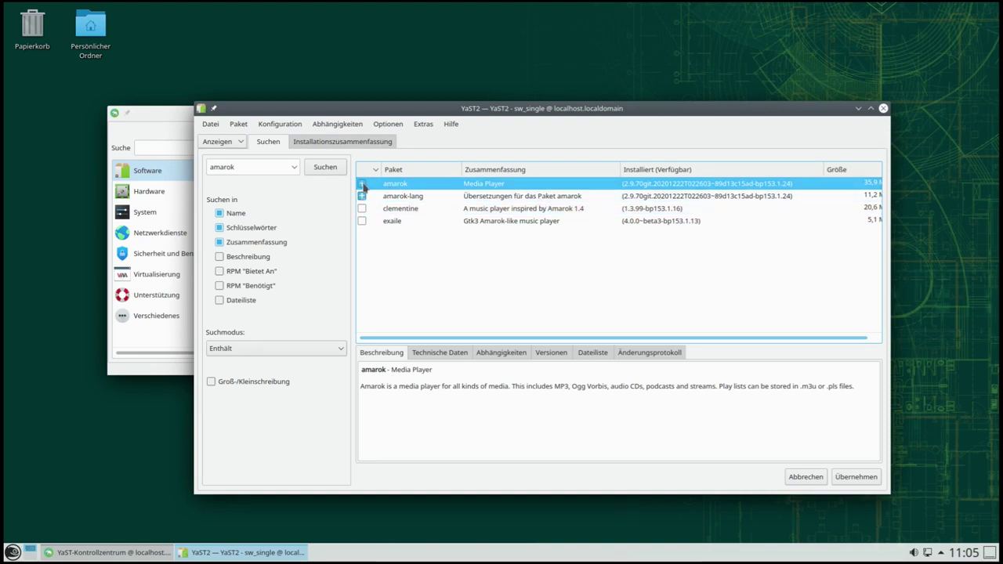
{"action": "left_click", "coordinate": [363, 185]}
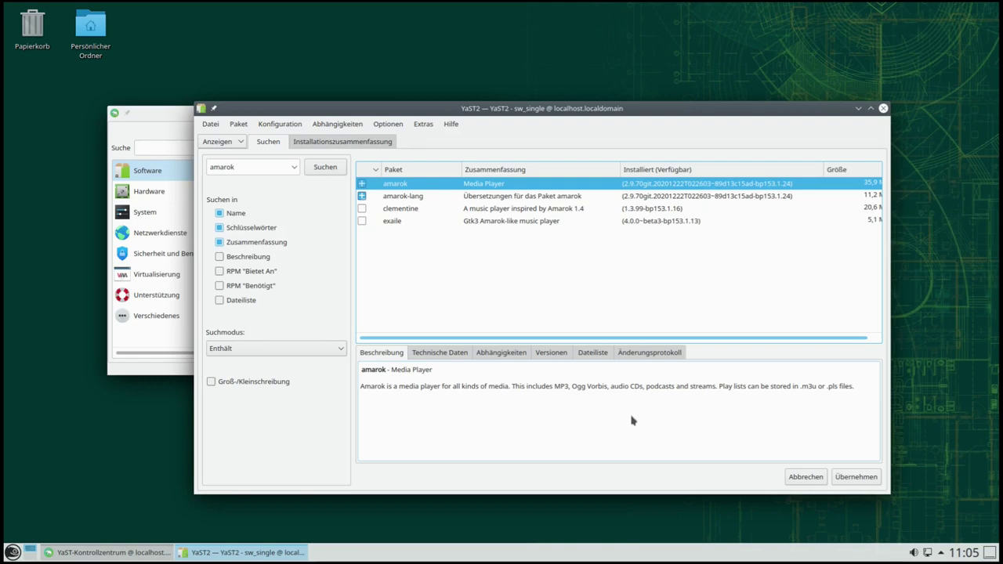
{"action": "left_click", "coordinate": [854, 476]}
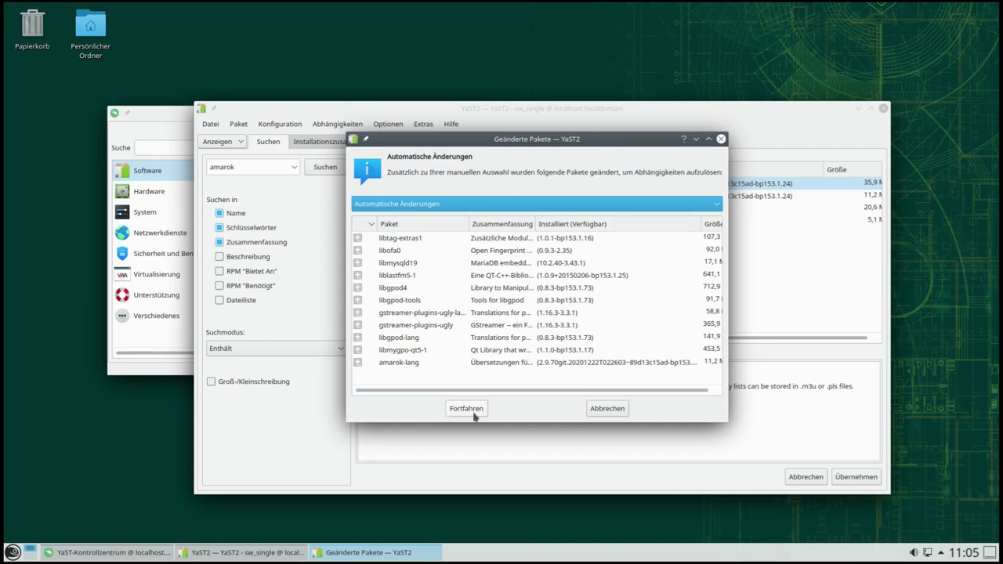
{"action": "left_click", "coordinate": [467, 411]}
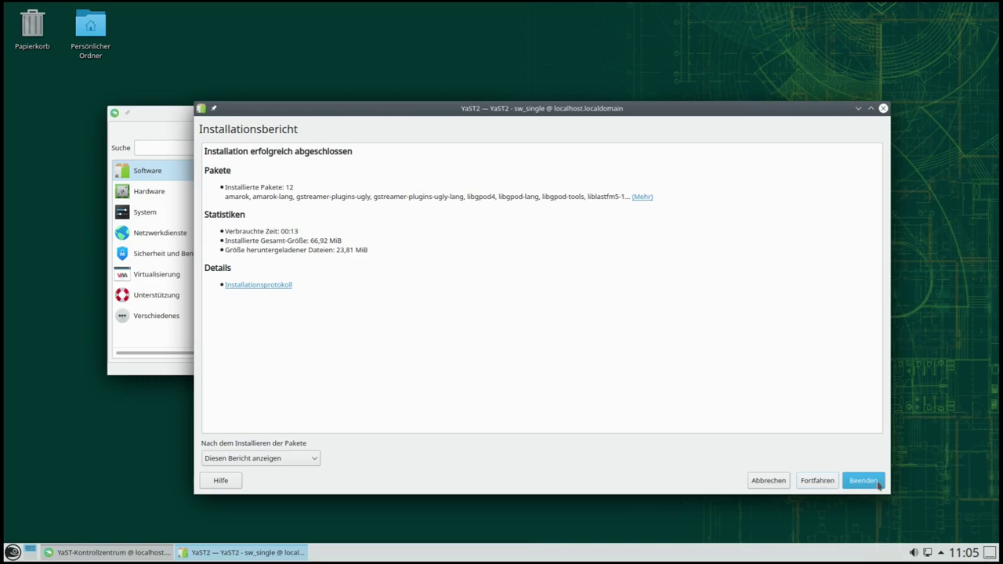
{"action": "left_click", "coordinate": [852, 487]}
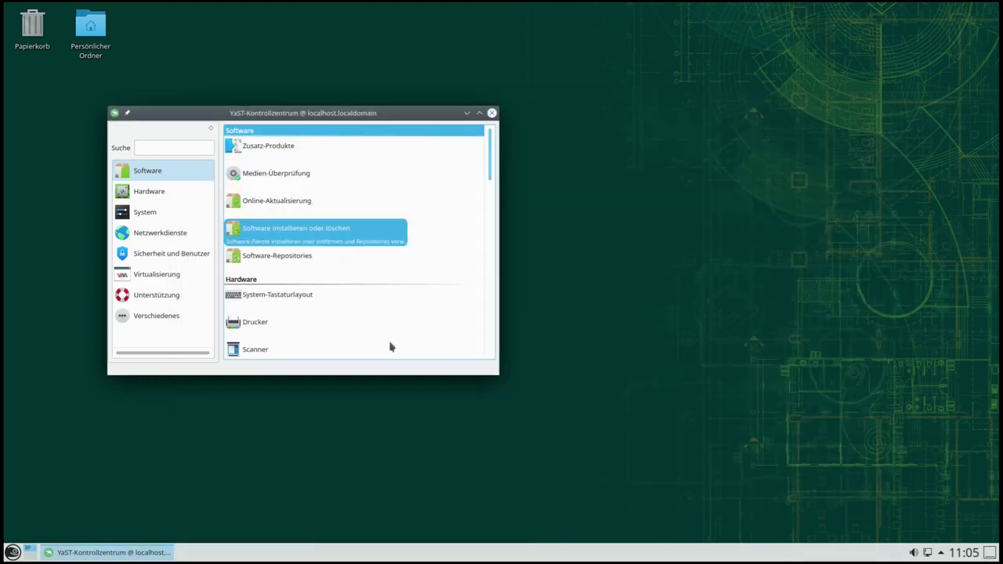
Step: Open YaST's Software-Repositories module, examine the list of configured repositories, and leave it without applying changes
{"action": "scroll", "coordinate": [311, 223], "scroll_direction": "down", "scroll_amount": 2}
{"action": "scroll", "coordinate": [293, 195], "scroll_direction": "up", "scroll_amount": 1}
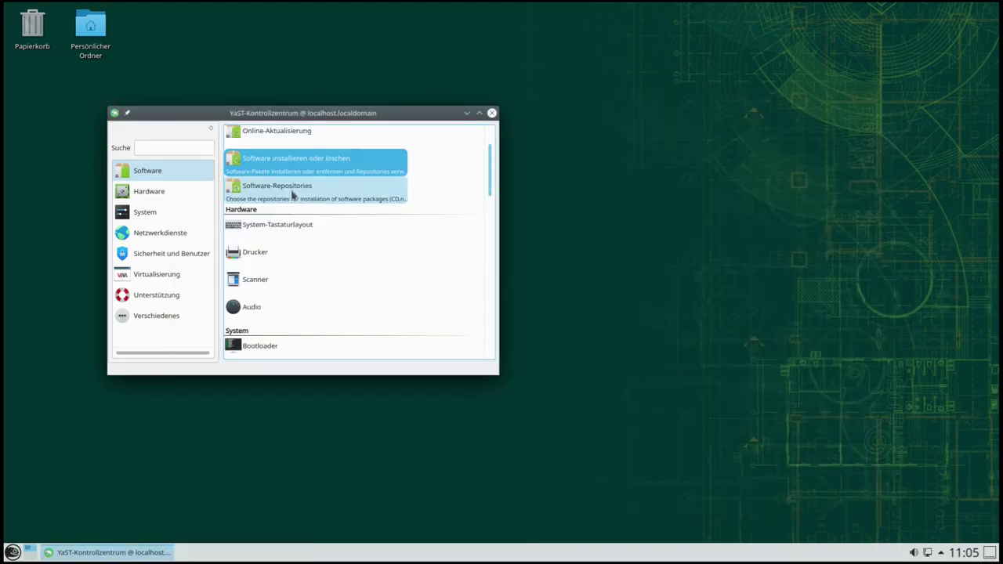
{"action": "left_click", "coordinate": [284, 195]}
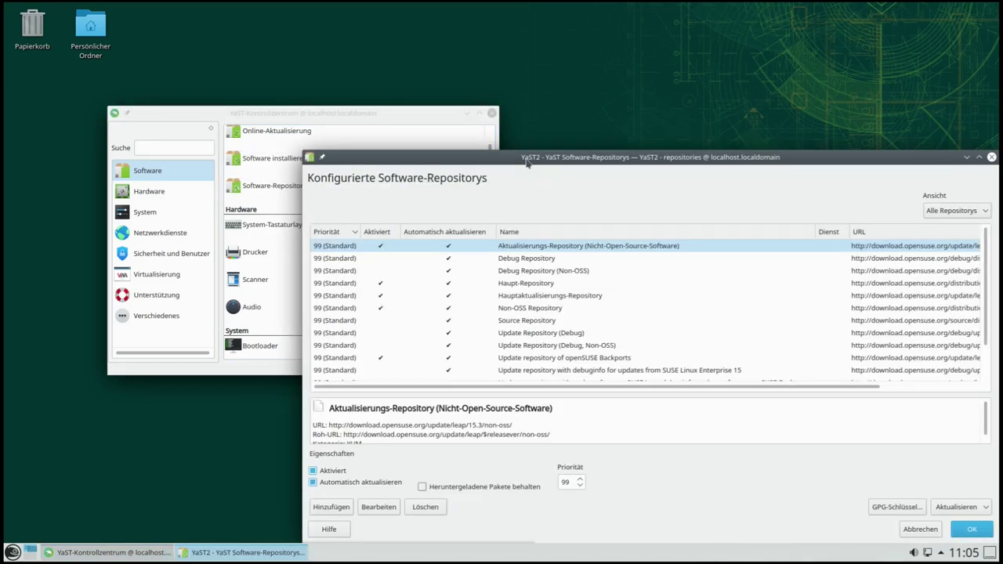
{"action": "left_click_drag", "start_coordinate": [544, 171], "coordinate": [440, 115]}
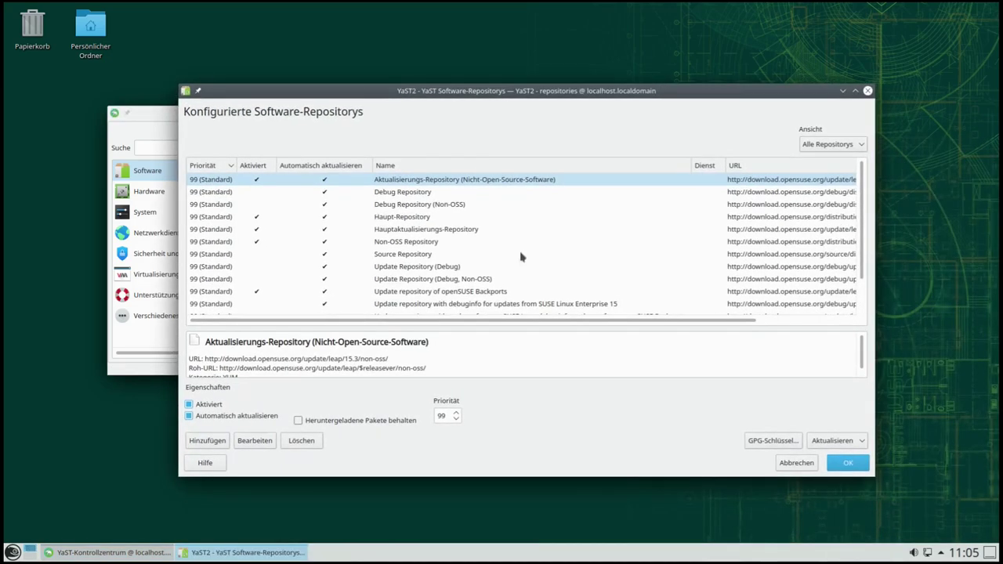
{"action": "scroll", "coordinate": [514, 279], "scroll_direction": "down", "scroll_amount": 1}
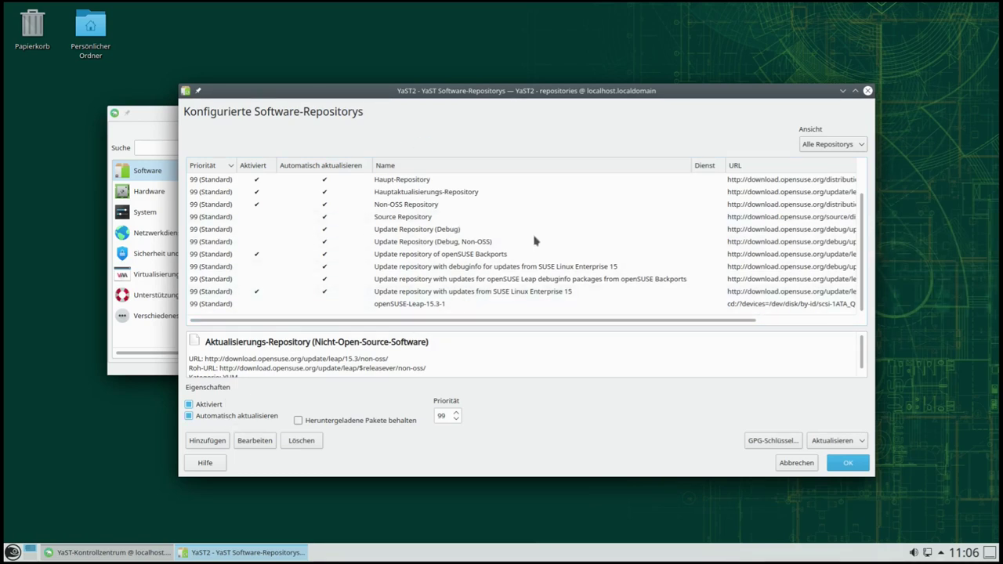
{"action": "scroll", "coordinate": [427, 227], "scroll_direction": "up", "scroll_amount": 1}
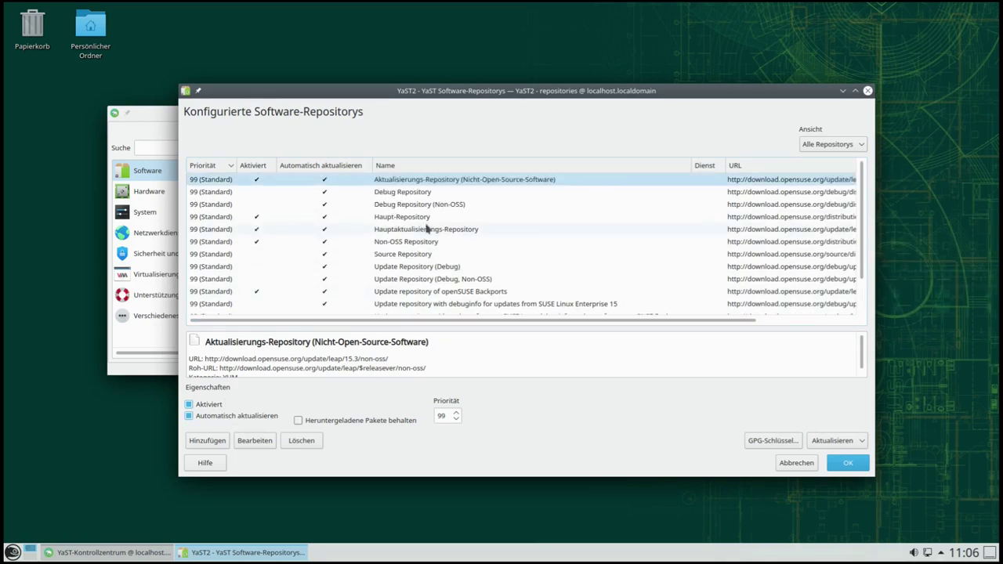
{"action": "left_click", "coordinate": [796, 463]}
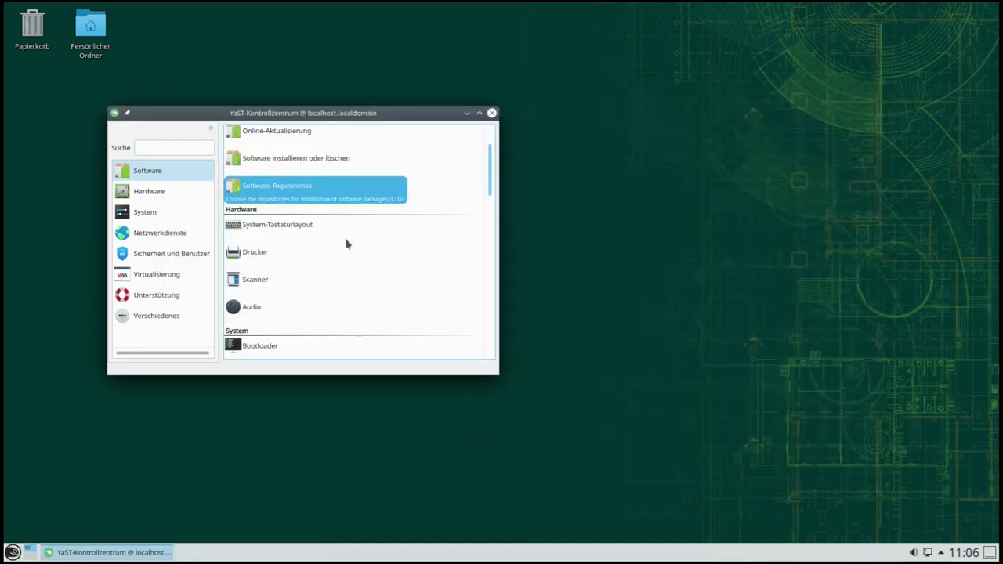
Step: Open YaST's Bootloader module and examine its Bootcode-Optionen, including the selectable bootloaders
{"action": "scroll", "coordinate": [347, 244], "scroll_direction": "down", "scroll_amount": 1}
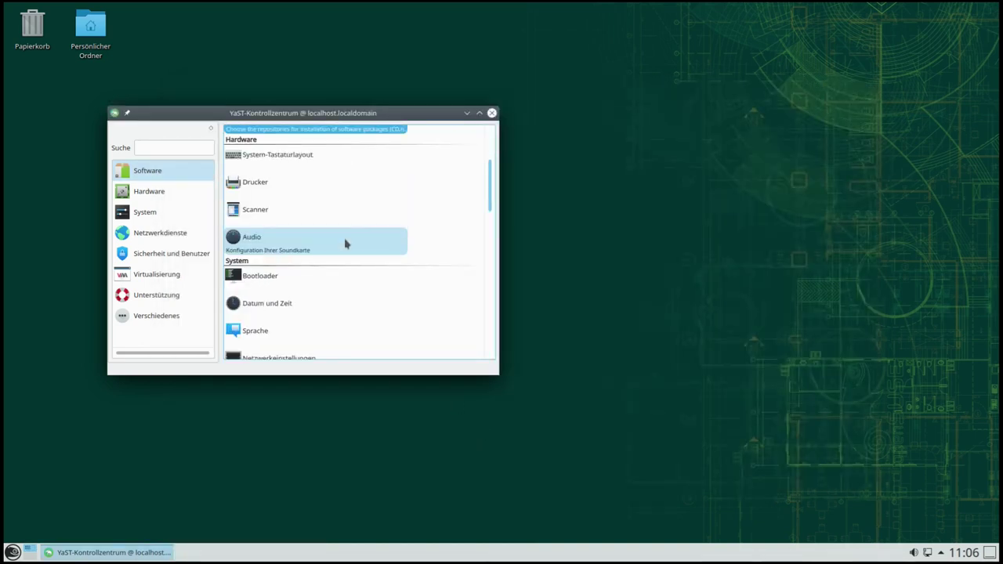
{"action": "scroll", "coordinate": [347, 244], "scroll_direction": "down", "scroll_amount": 1}
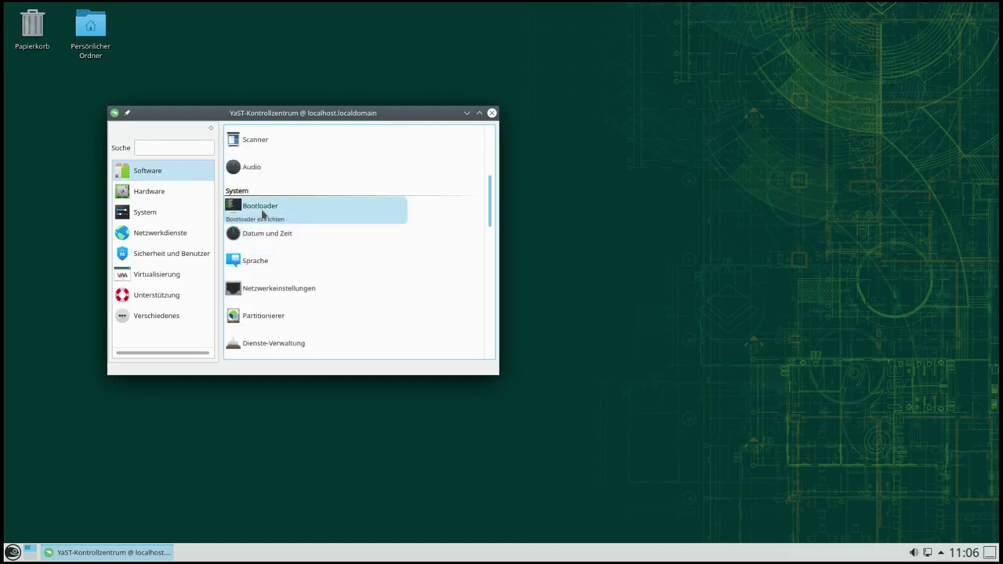
{"action": "left_click", "coordinate": [263, 213]}
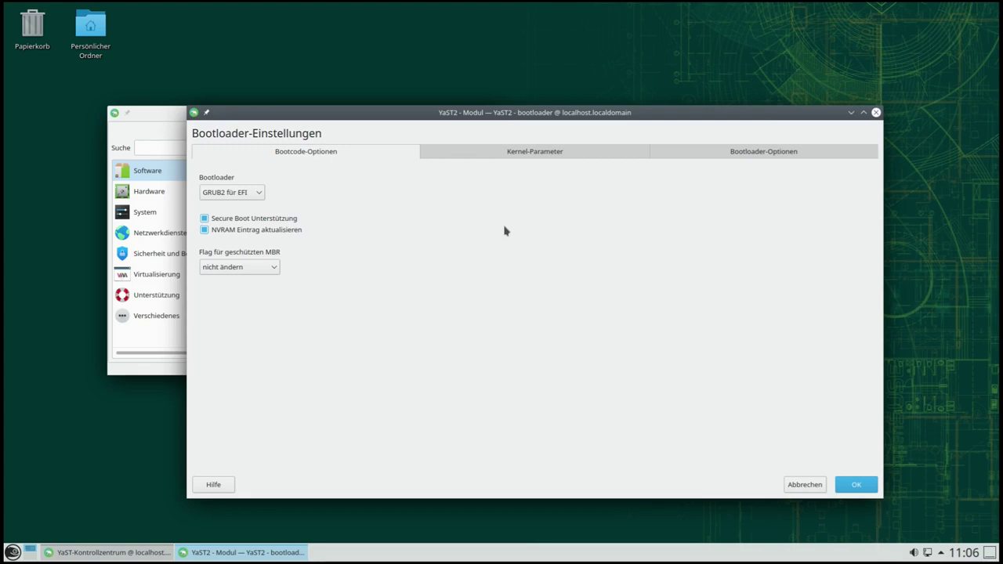
{"action": "left_click", "coordinate": [235, 194]}
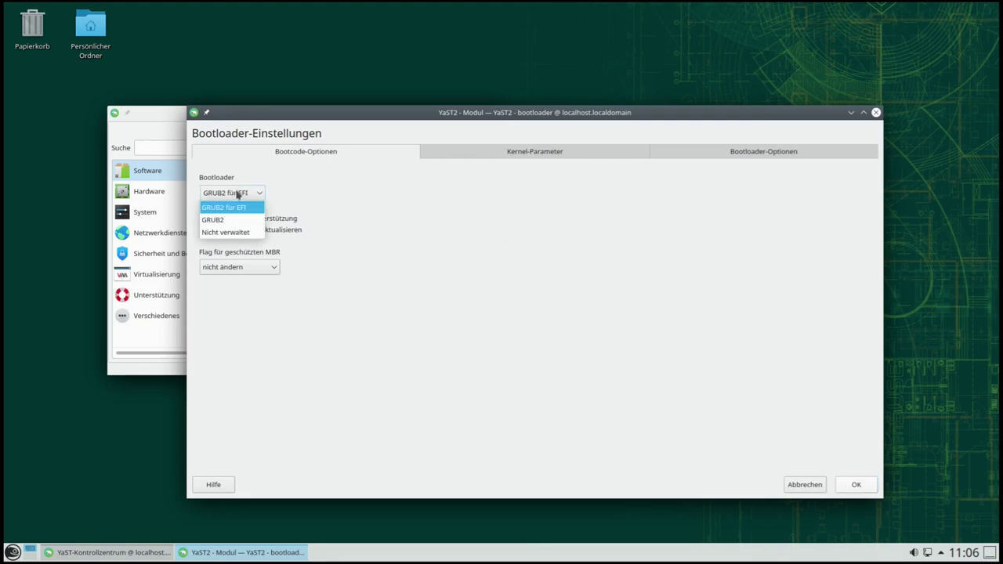
{"action": "left_click", "coordinate": [309, 203]}
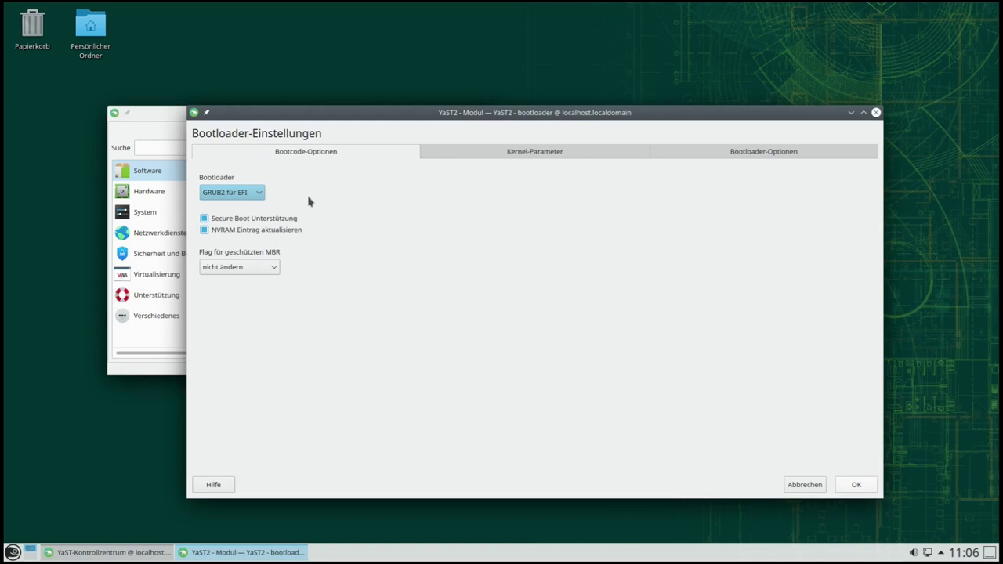
Step: Examine the Kernel-Parameter and Bootloader-Optionen settings, including the Standard-Bootabschnitt choices, and close the bootloader settings without saving
{"action": "left_click", "coordinate": [535, 156]}
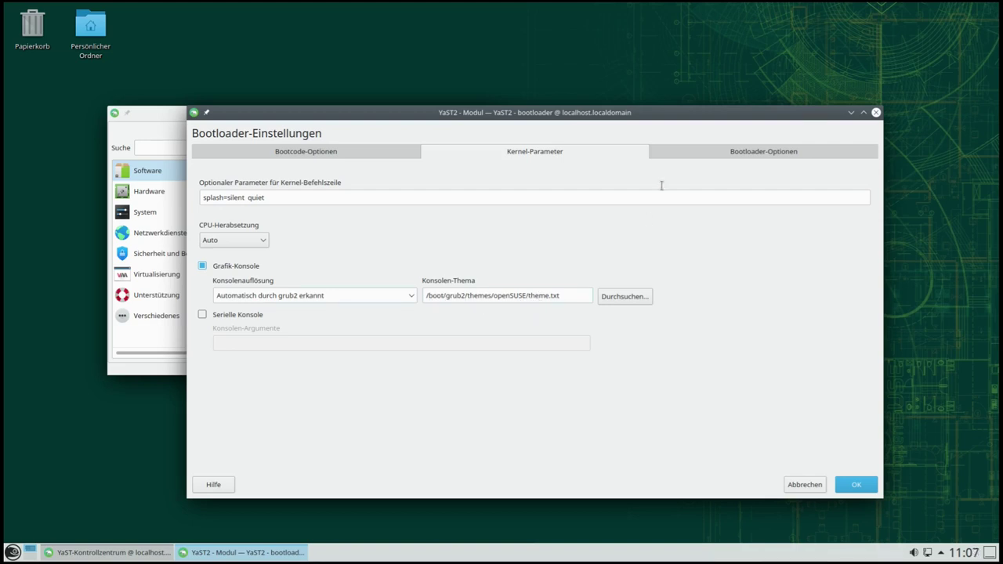
{"action": "left_click", "coordinate": [710, 152]}
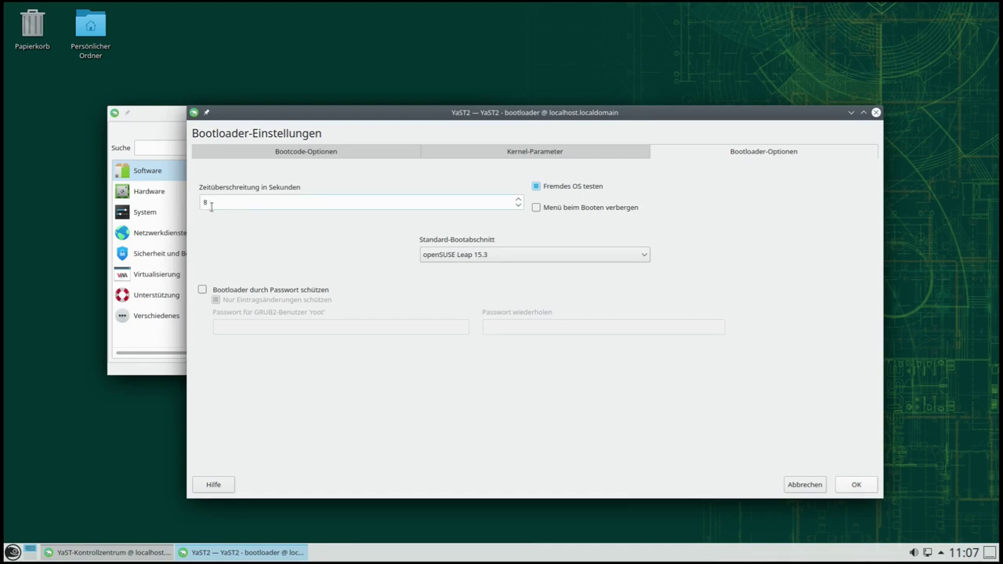
{"action": "left_click", "coordinate": [484, 259]}
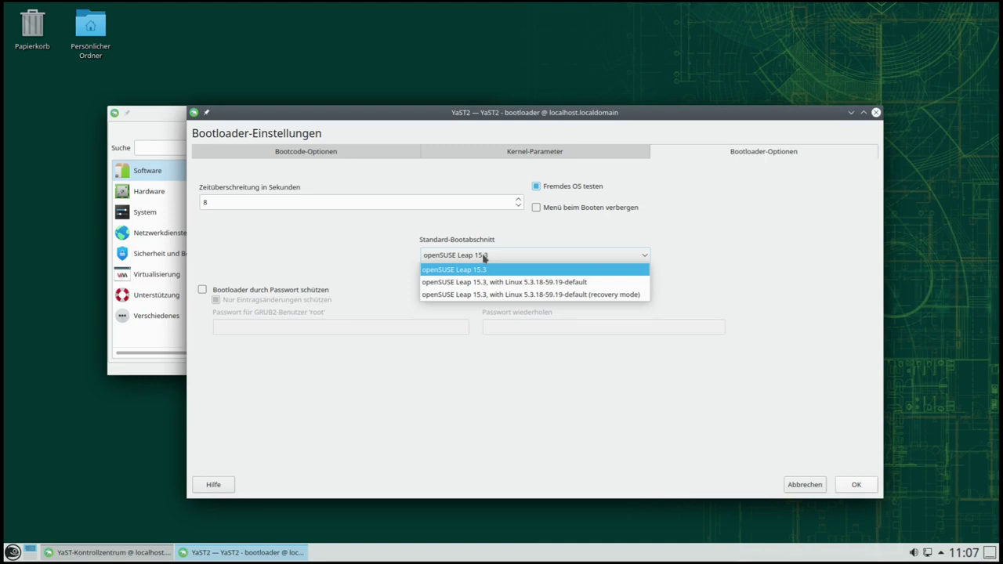
{"action": "left_click", "coordinate": [297, 244]}
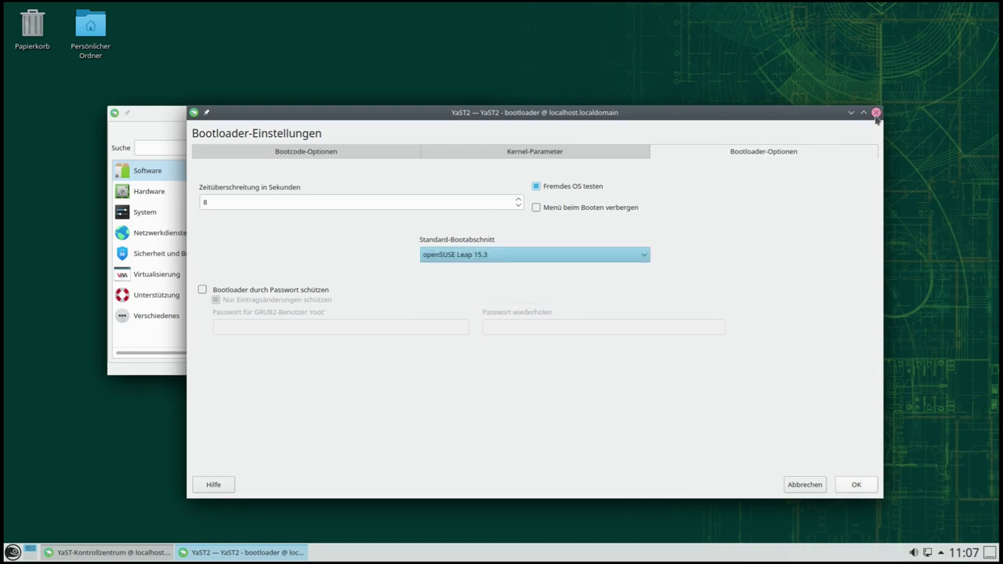
{"action": "left_click", "coordinate": [876, 113]}
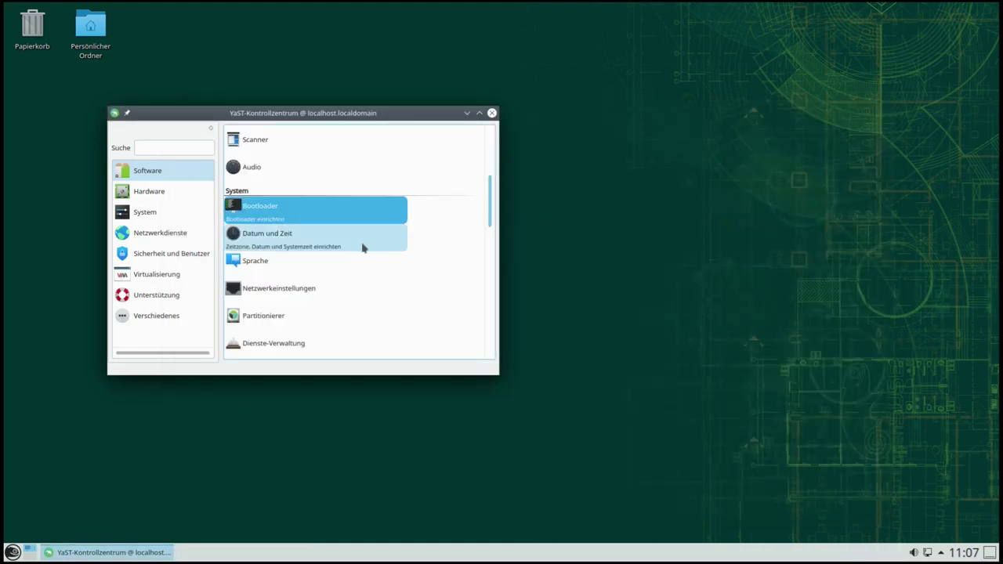
Step: Examine the remaining YaST modules from System and Netzwerkdienste through Verschiedenes, and close the YaST-Kontrollzentrum
{"action": "scroll", "coordinate": [362, 248], "scroll_direction": "down", "scroll_amount": 3}
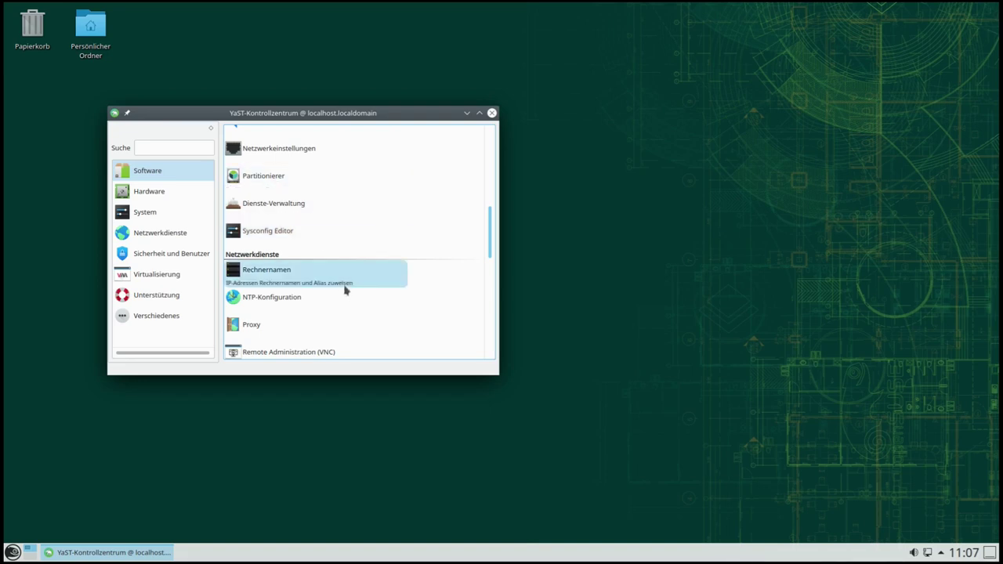
{"action": "scroll", "coordinate": [345, 290], "scroll_direction": "down", "scroll_amount": 3}
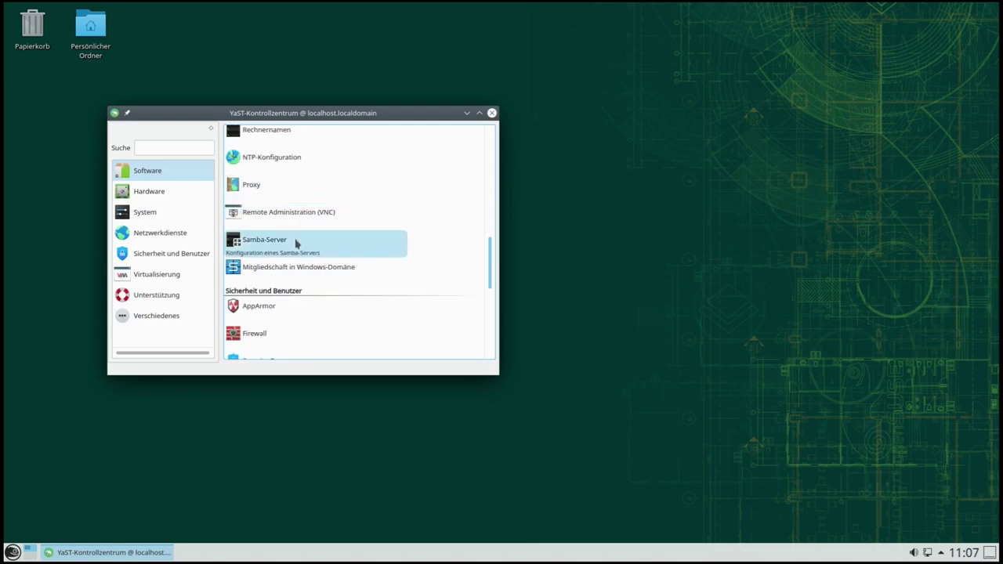
{"action": "scroll", "coordinate": [295, 244], "scroll_direction": "up", "scroll_amount": 1}
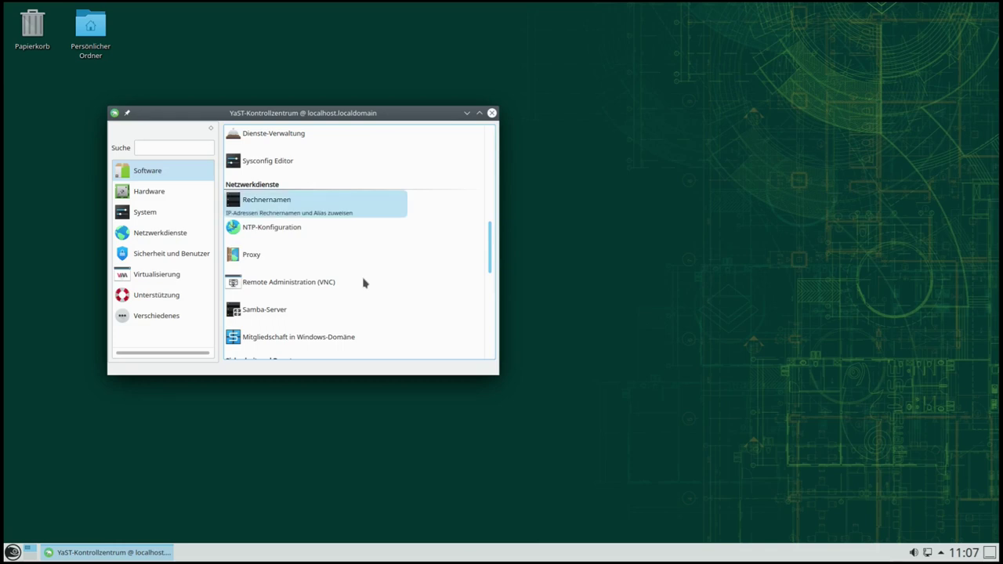
{"action": "scroll", "coordinate": [363, 281], "scroll_direction": "down", "scroll_amount": 2}
{"action": "scroll", "coordinate": [297, 248], "scroll_direction": "down", "scroll_amount": 1}
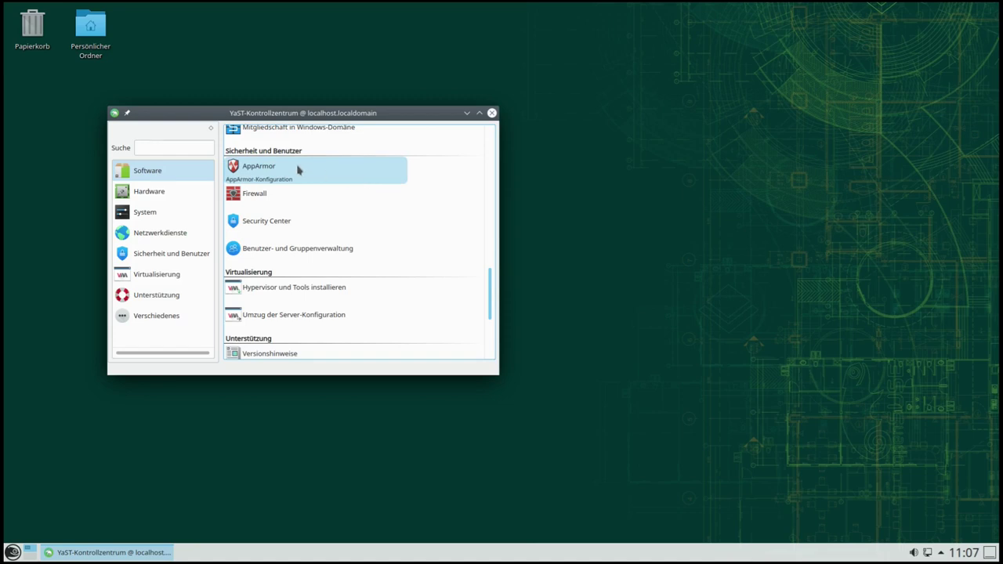
{"action": "scroll", "coordinate": [361, 274], "scroll_direction": "down", "scroll_amount": 2}
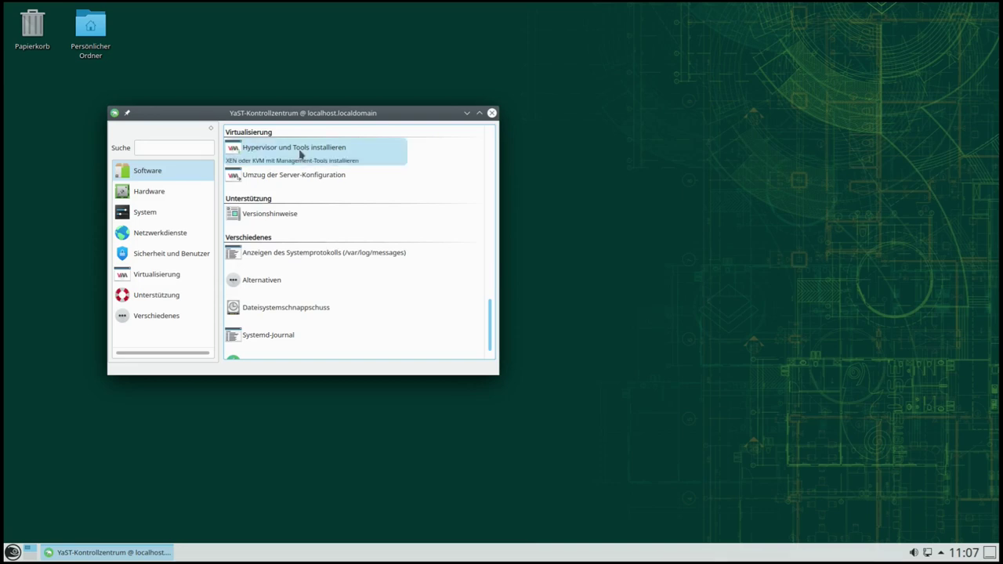
{"action": "scroll", "coordinate": [325, 239], "scroll_direction": "down", "scroll_amount": 1}
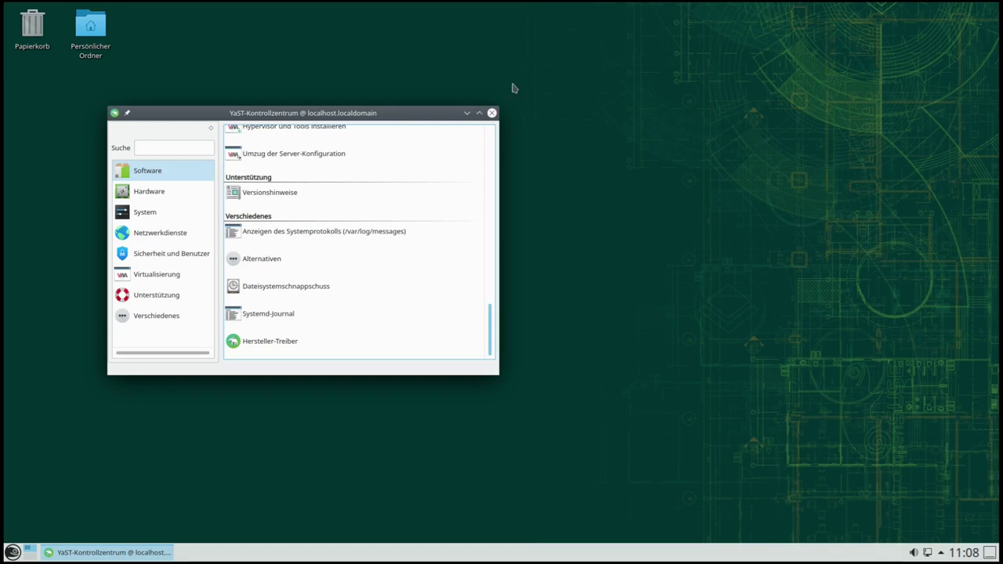
{"action": "left_click", "coordinate": [492, 113]}
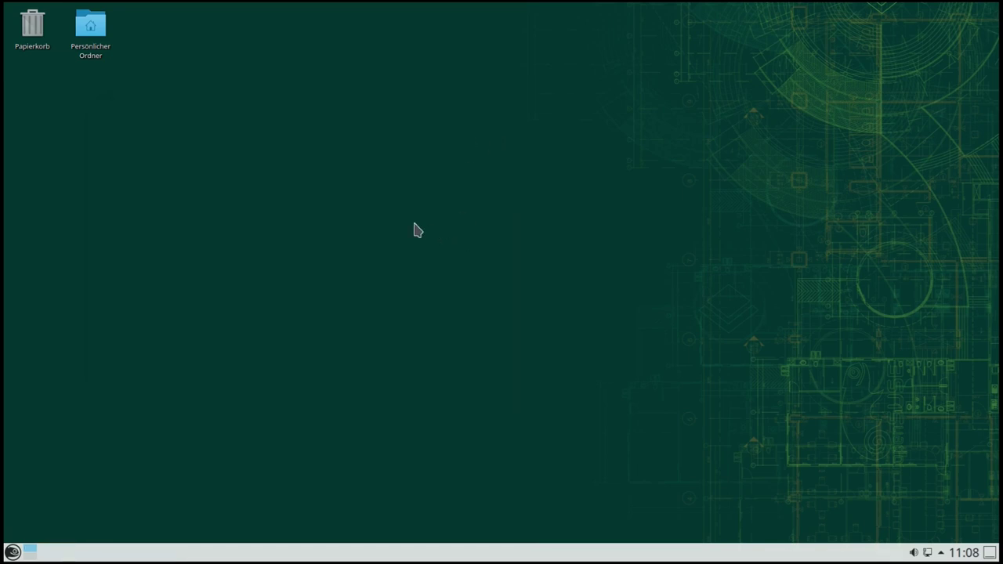
Step: Launch Discover from the System category of the application launcher, and move its window toward the middle of the desktop
{"action": "left_click", "coordinate": [12, 552]}
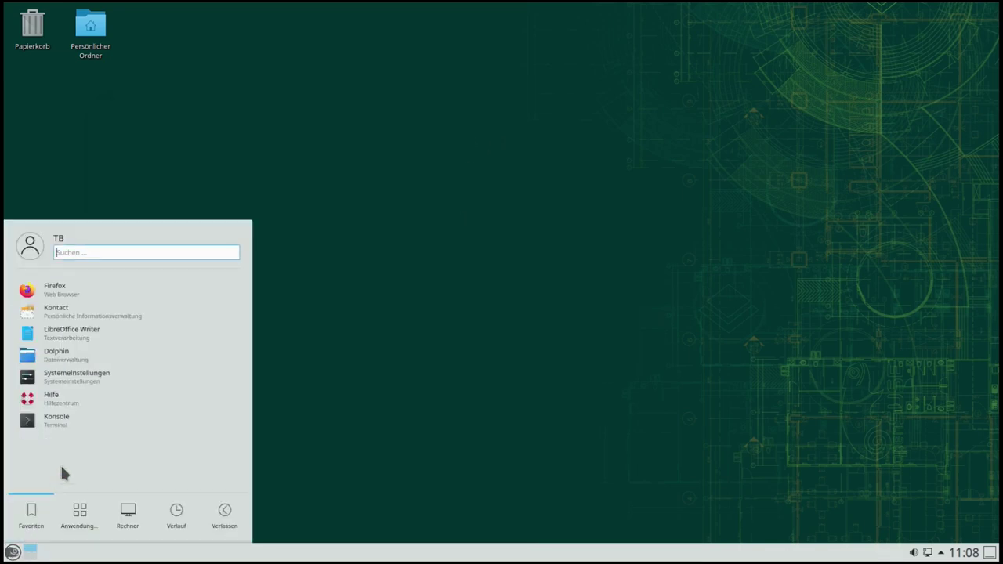
{"action": "left_click", "coordinate": [81, 519]}
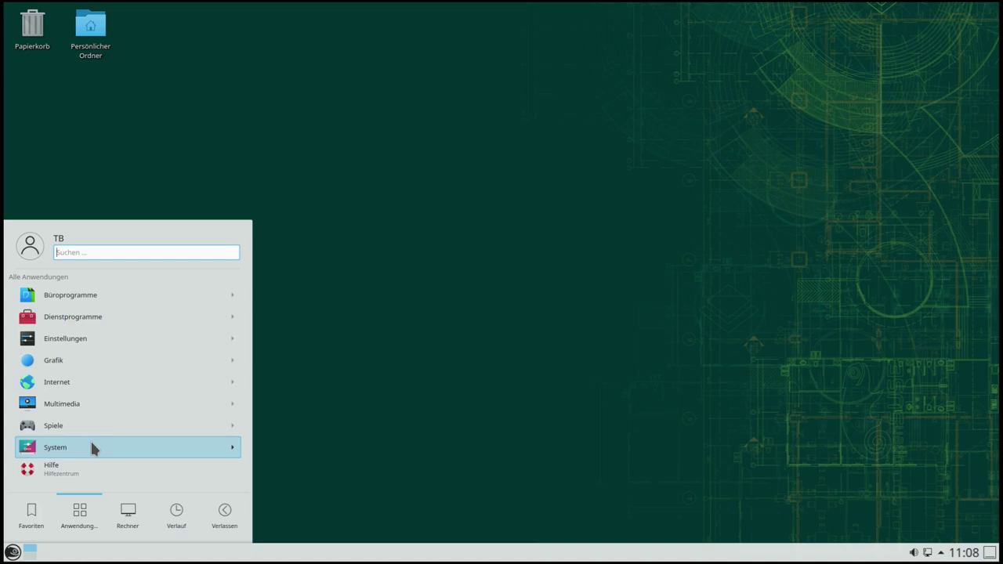
{"action": "left_click", "coordinate": [91, 446]}
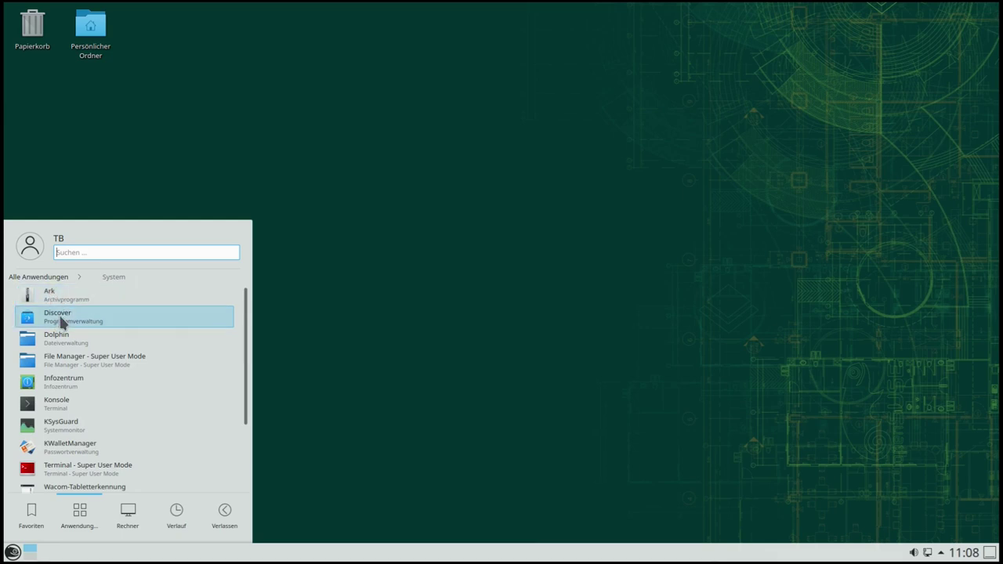
{"action": "left_click", "coordinate": [241, 365]}
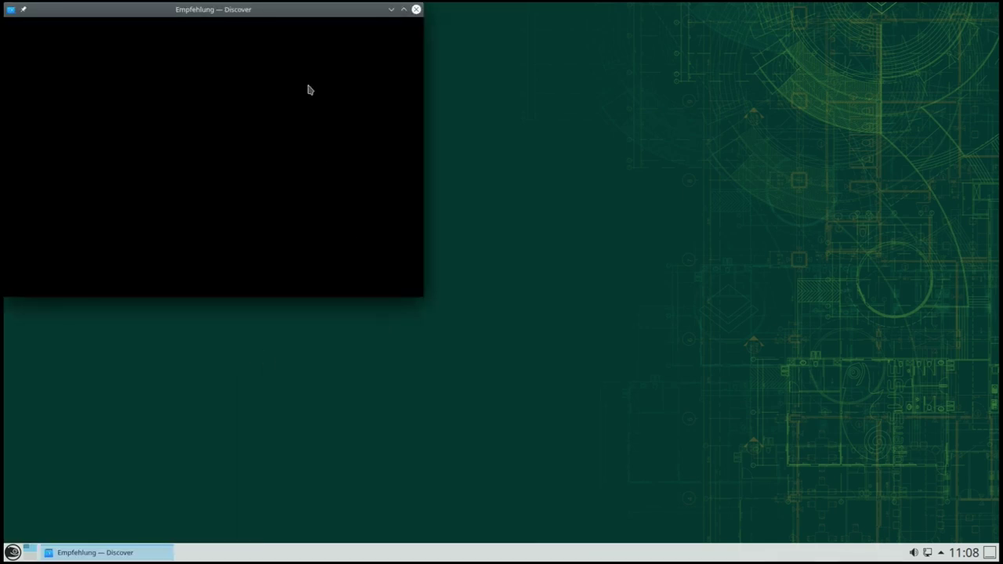
{"action": "left_click_drag", "start_coordinate": [329, 38], "coordinate": [444, 61]}
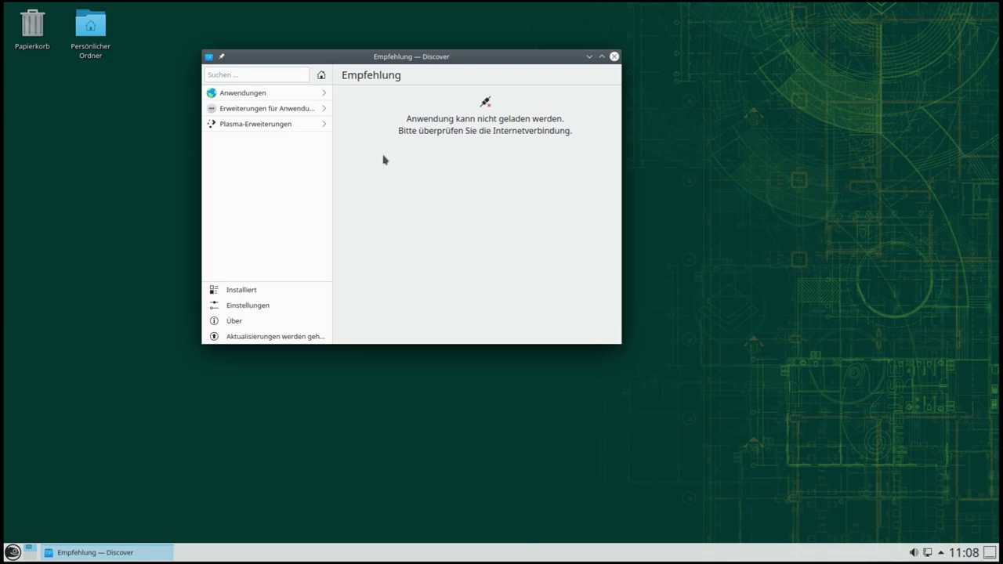
Step: Check the available updates in Discover, and examine the Anwendungen listing and its Internet category
{"action": "left_click", "coordinate": [245, 337]}
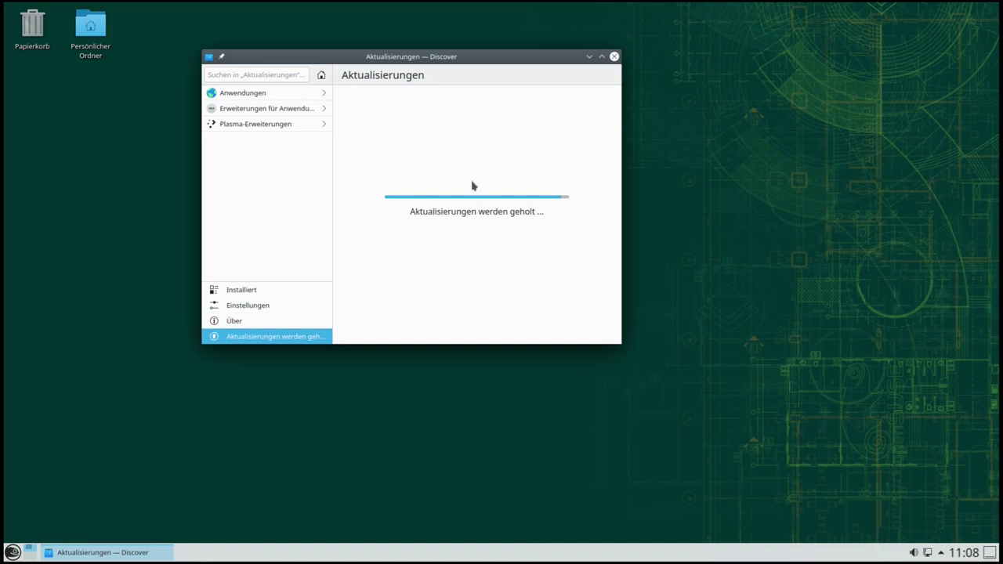
{"action": "left_click", "coordinate": [244, 92]}
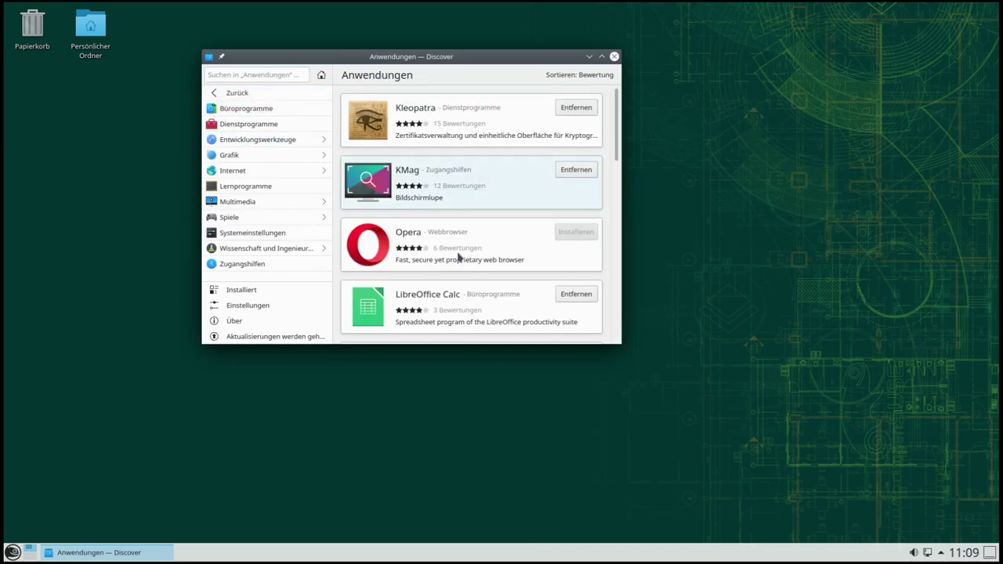
{"action": "scroll", "coordinate": [443, 243], "scroll_direction": "down", "scroll_amount": 1}
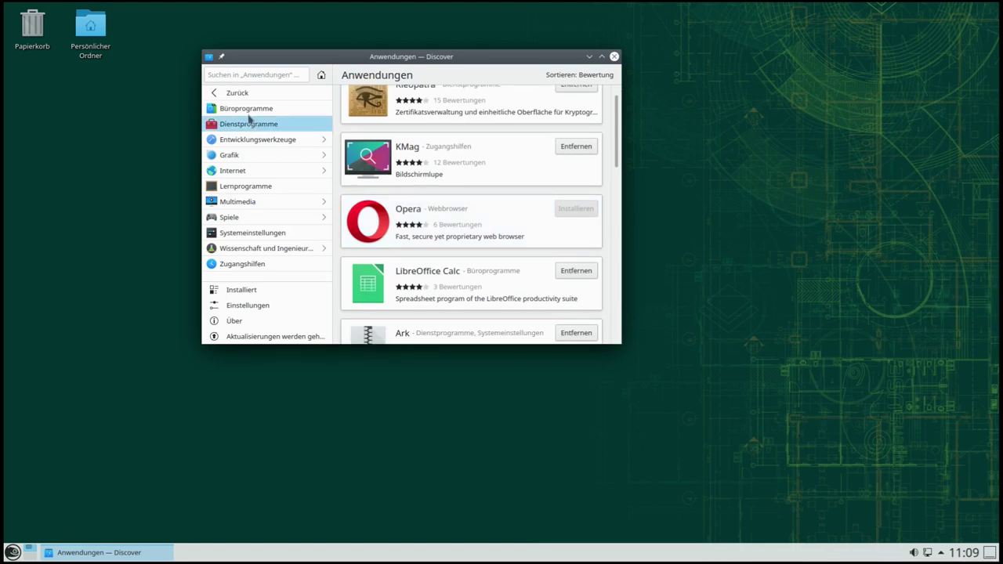
{"action": "left_click", "coordinate": [252, 111]}
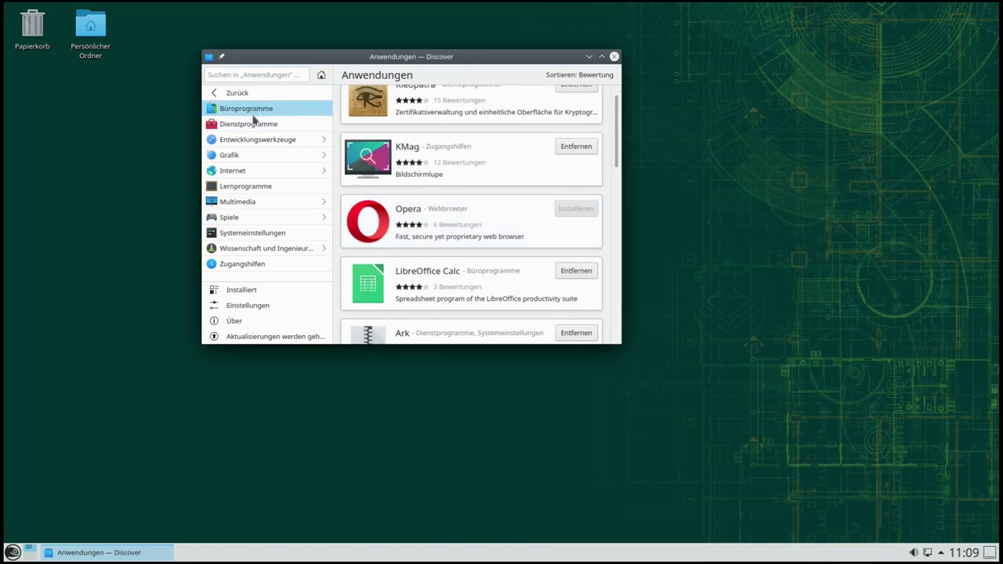
{"action": "left_click", "coordinate": [250, 172]}
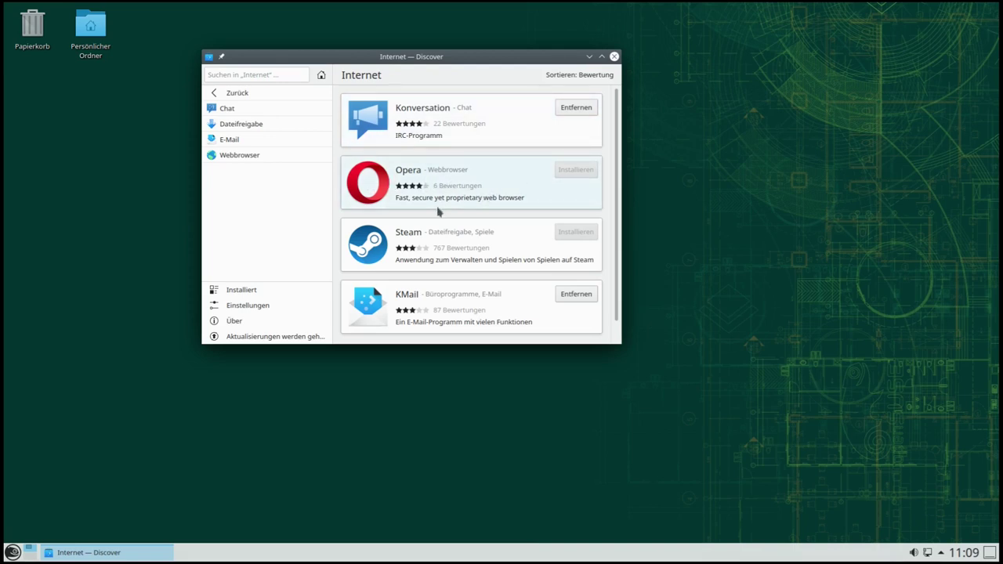
{"action": "scroll", "coordinate": [439, 217], "scroll_direction": "down", "scroll_amount": 1}
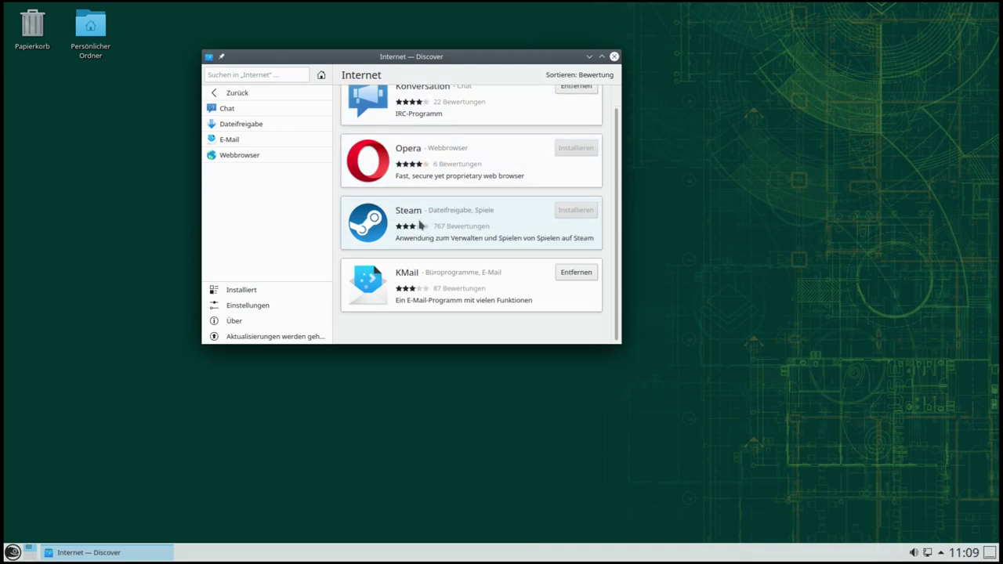
Step: Return from the Internet category to the Anwendungen overview, look through it, and check the available updates again
{"action": "left_click", "coordinate": [232, 97]}
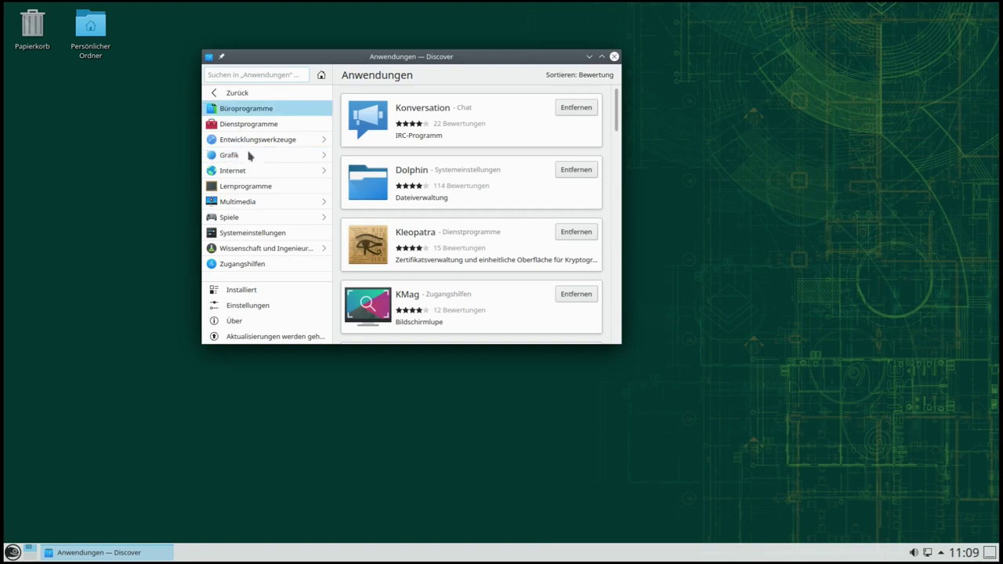
{"action": "left_click", "coordinate": [271, 190]}
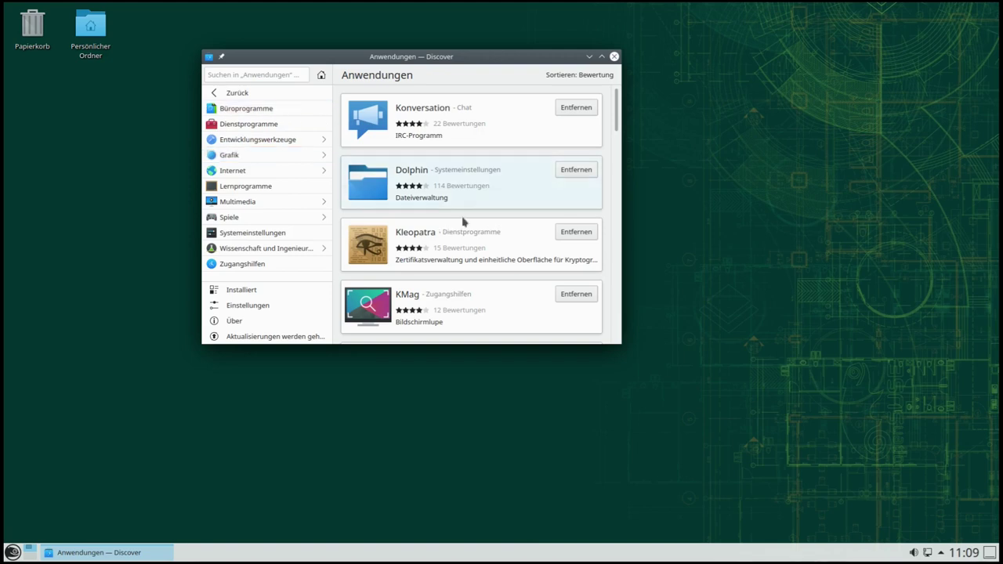
{"action": "scroll", "coordinate": [392, 242], "scroll_direction": "down", "scroll_amount": 2}
{"action": "left_click", "coordinate": [296, 336]}
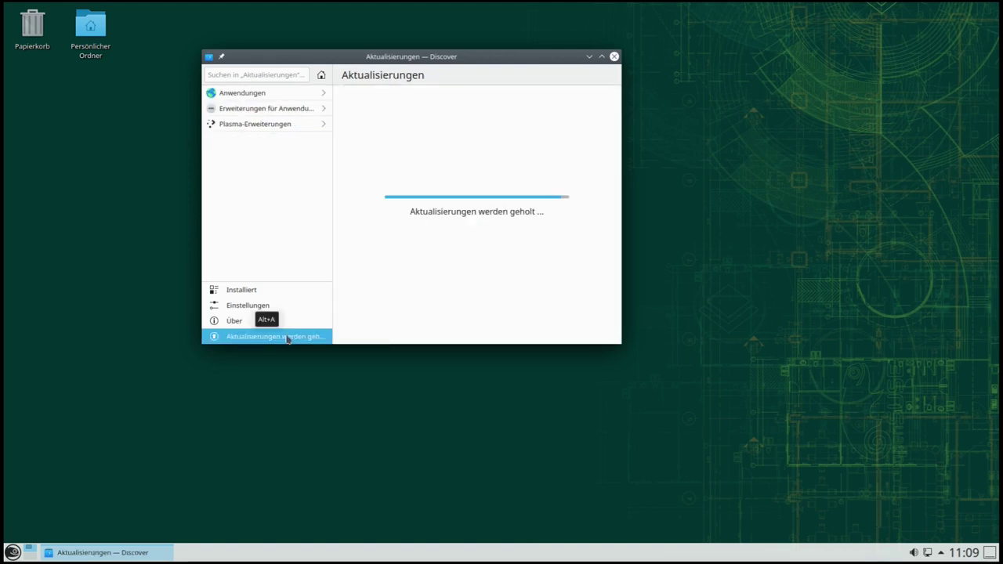
Step: Open the Plasma-Erweiterungen and examine the add-ons offered under Plasma-Miniprogramme
{"action": "left_click", "coordinate": [275, 125]}
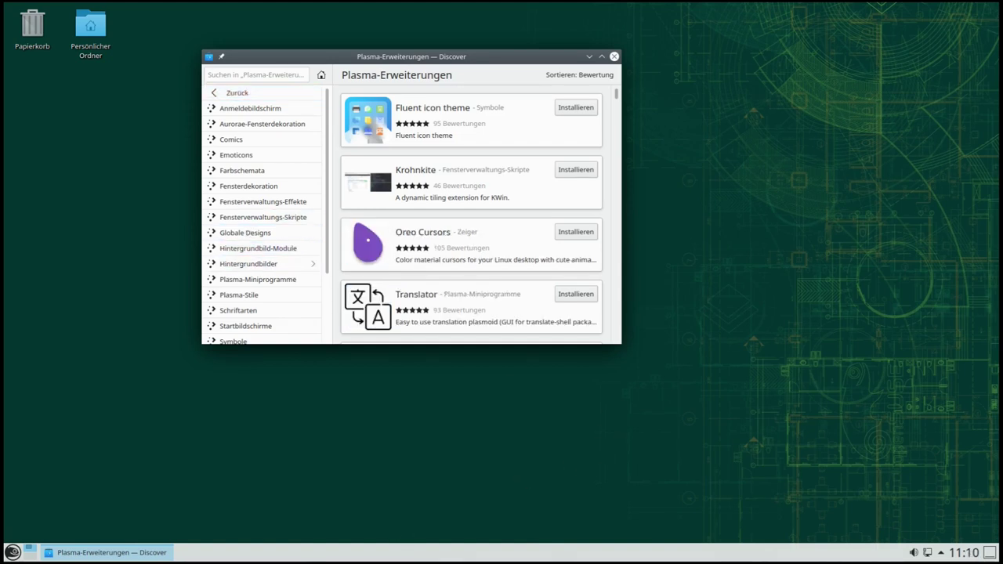
{"action": "left_click", "coordinate": [249, 287]}
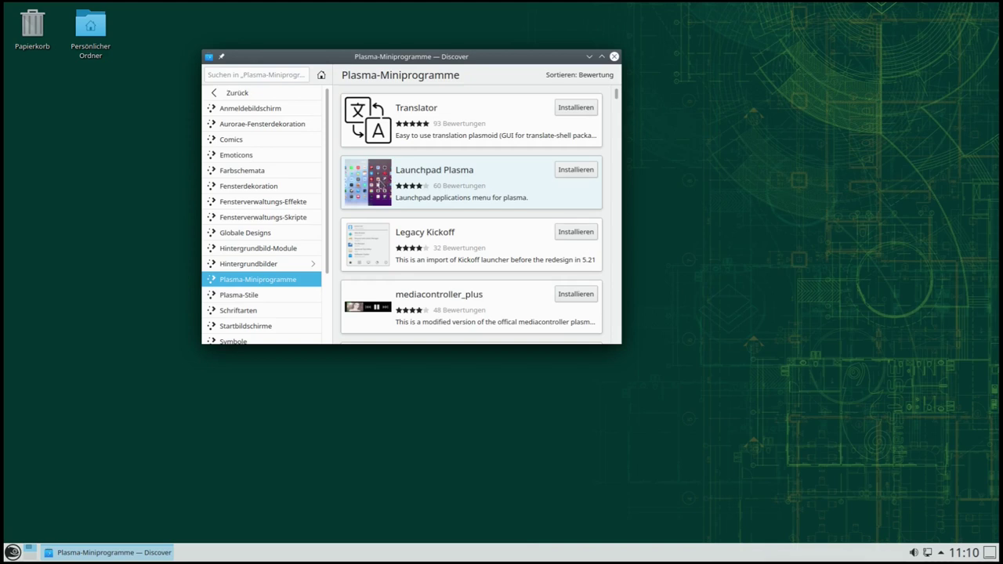
{"action": "scroll", "coordinate": [459, 226], "scroll_direction": "down", "scroll_amount": 2}
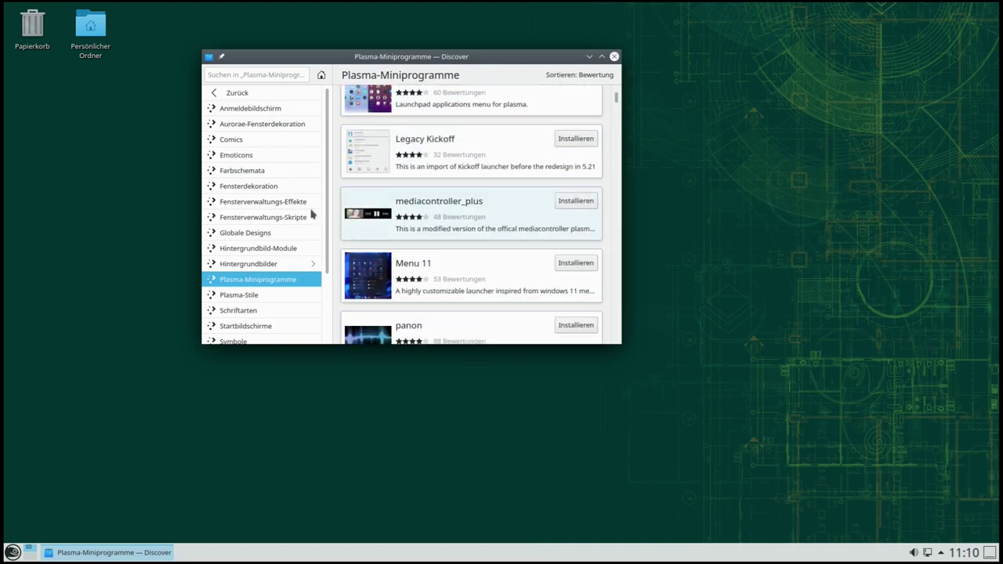
Step: Examine the colour schemes offered under Farbschemata, and close Discover
{"action": "left_click", "coordinate": [244, 172]}
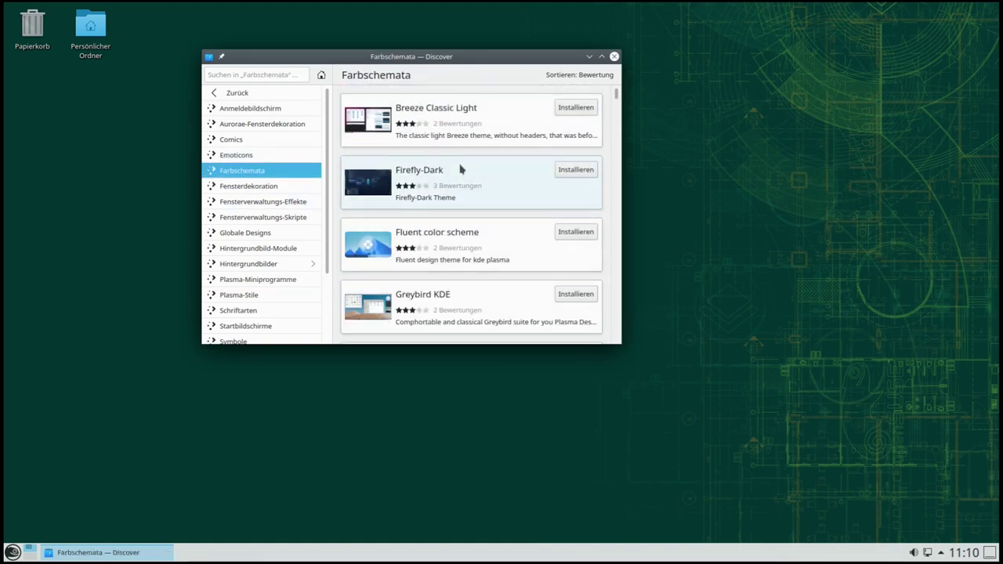
{"action": "scroll", "coordinate": [459, 168], "scroll_direction": "down", "scroll_amount": 1}
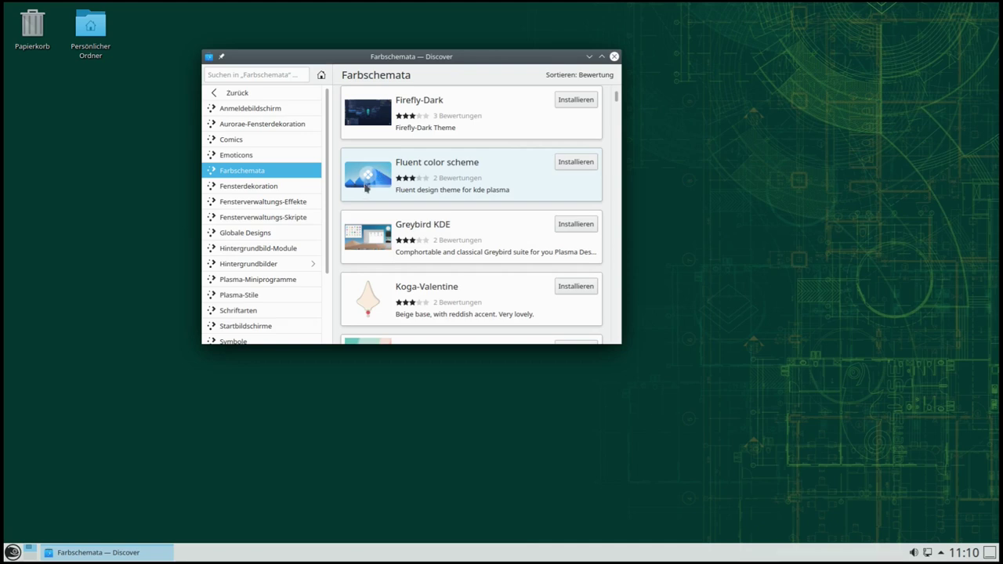
{"action": "scroll", "coordinate": [501, 216], "scroll_direction": "down", "scroll_amount": 3}
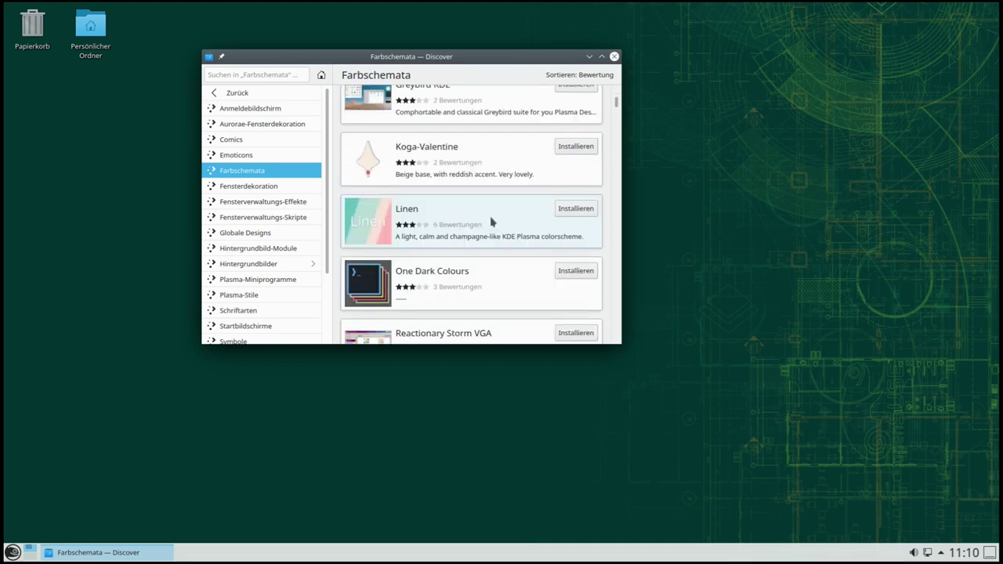
{"action": "scroll", "coordinate": [465, 172], "scroll_direction": "up", "scroll_amount": 2}
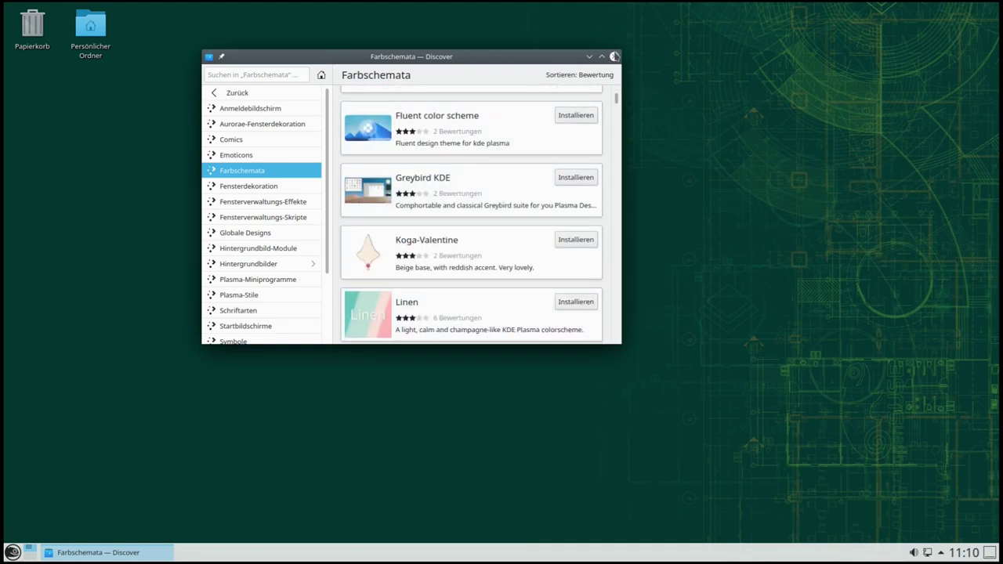
{"action": "double_click", "coordinate": [466, 61]}
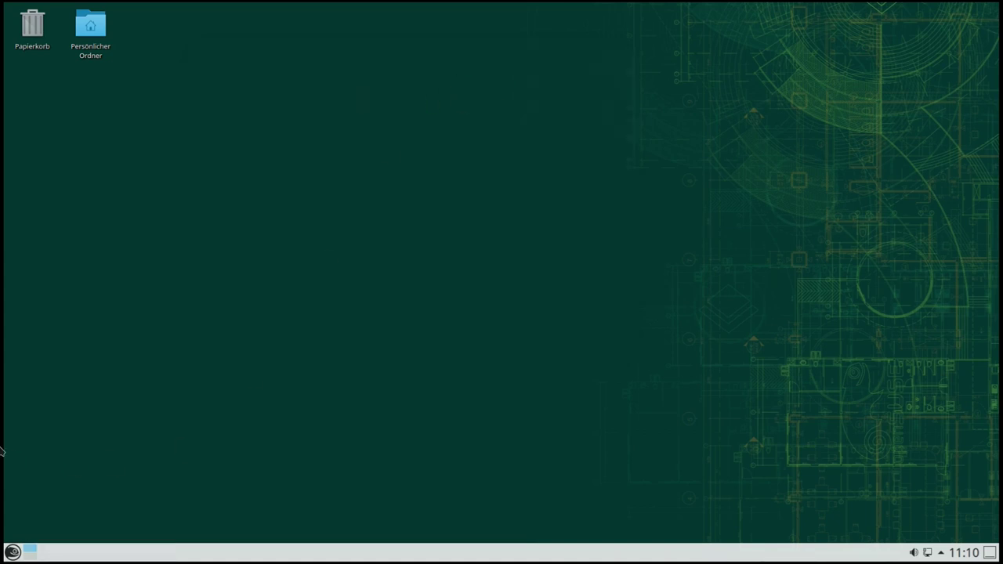
Step: Launch Infozentrum from the System category of the application launcher, and move its window away from the desktop's upper corner
{"action": "left_click", "coordinate": [13, 553]}
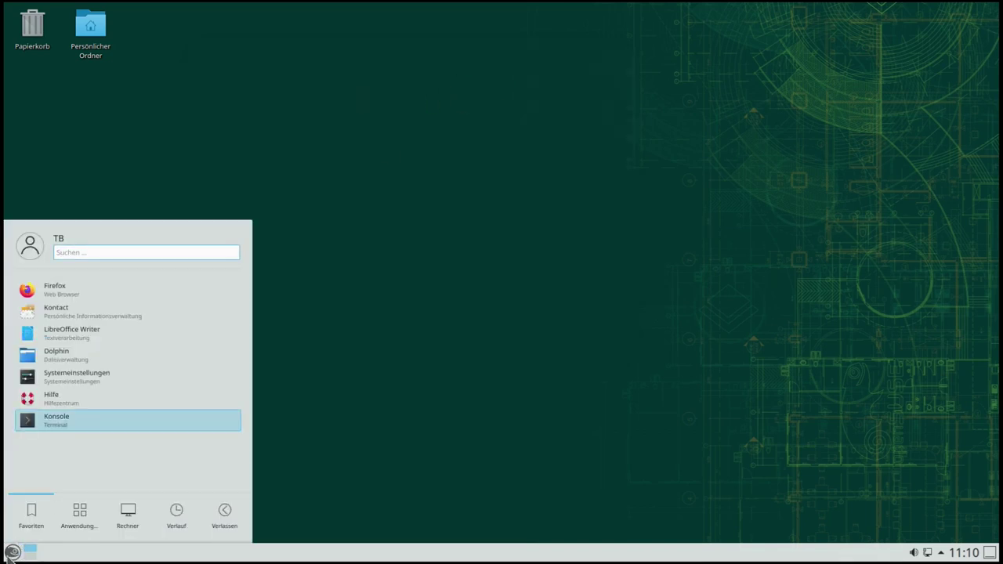
{"action": "left_click", "coordinate": [80, 523]}
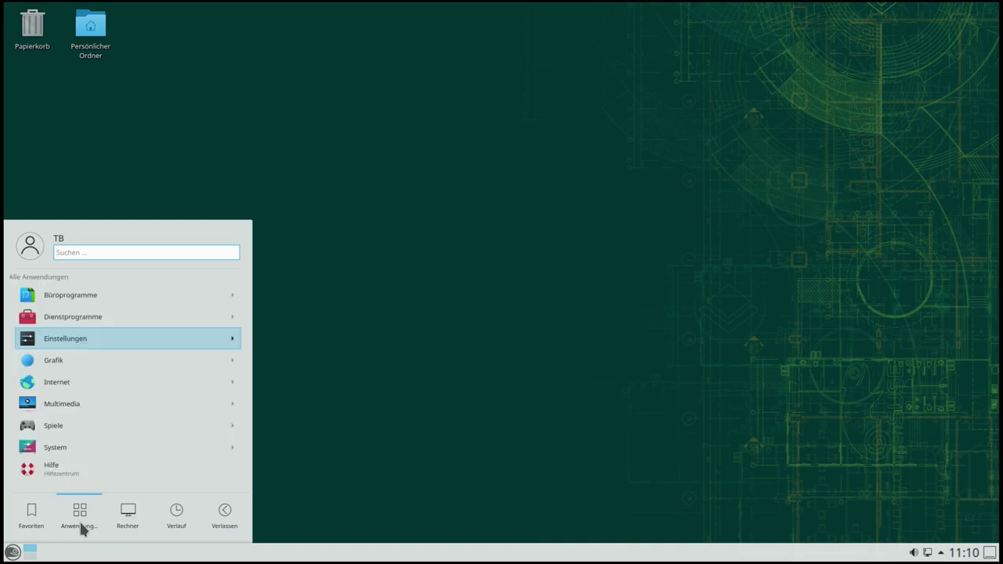
{"action": "left_click", "coordinate": [97, 438]}
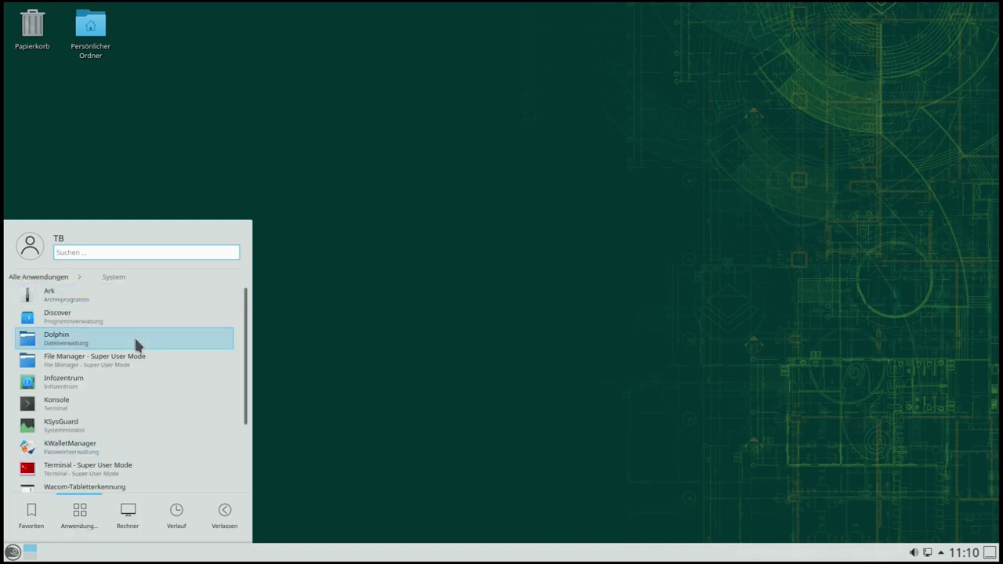
{"action": "left_click", "coordinate": [66, 384]}
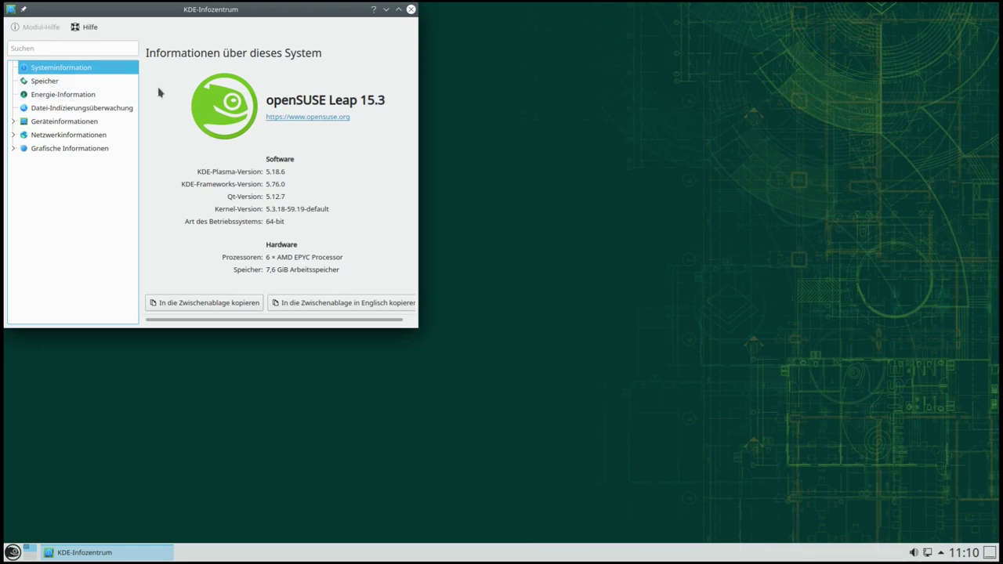
{"action": "left_click_drag", "start_coordinate": [157, 12], "coordinate": [242, 28]}
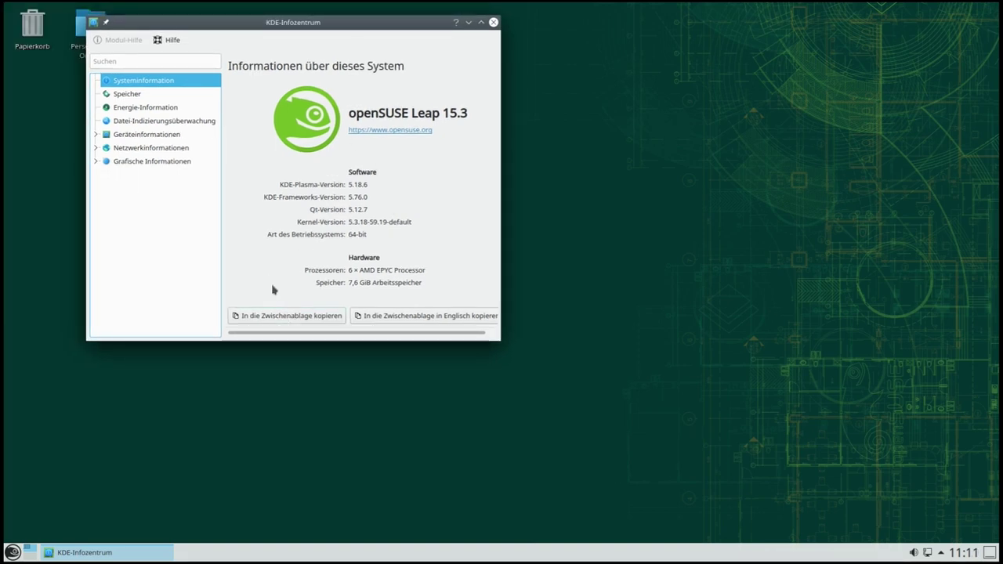
Step: Examine the Speicher, Energie-Information and Datei-Indizierungsüberwachung pages, and close the KDE-Infozentrum
{"action": "left_click", "coordinate": [126, 96]}
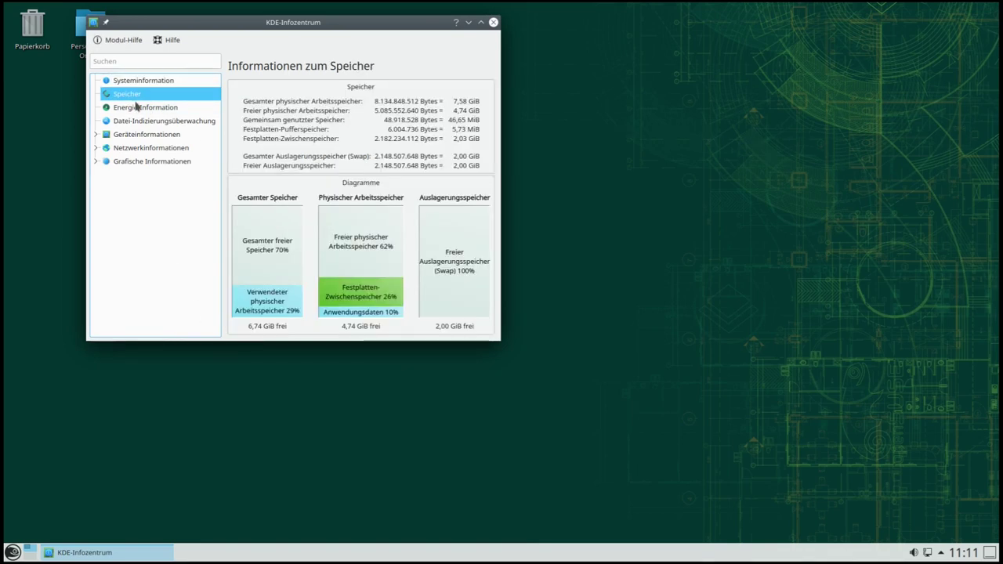
{"action": "mouse_move", "coordinate": [359, 331]}
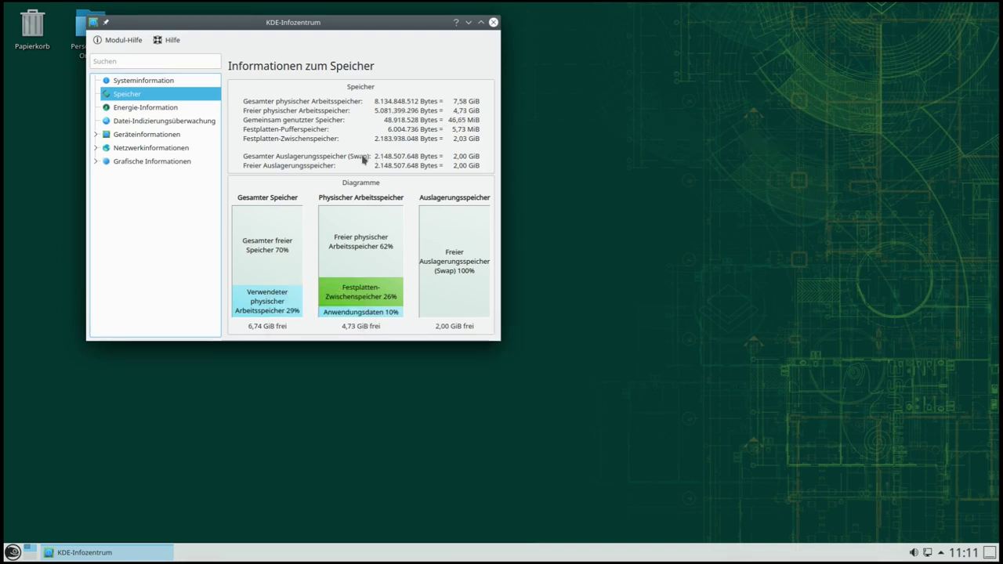
{"action": "left_click", "coordinate": [145, 109]}
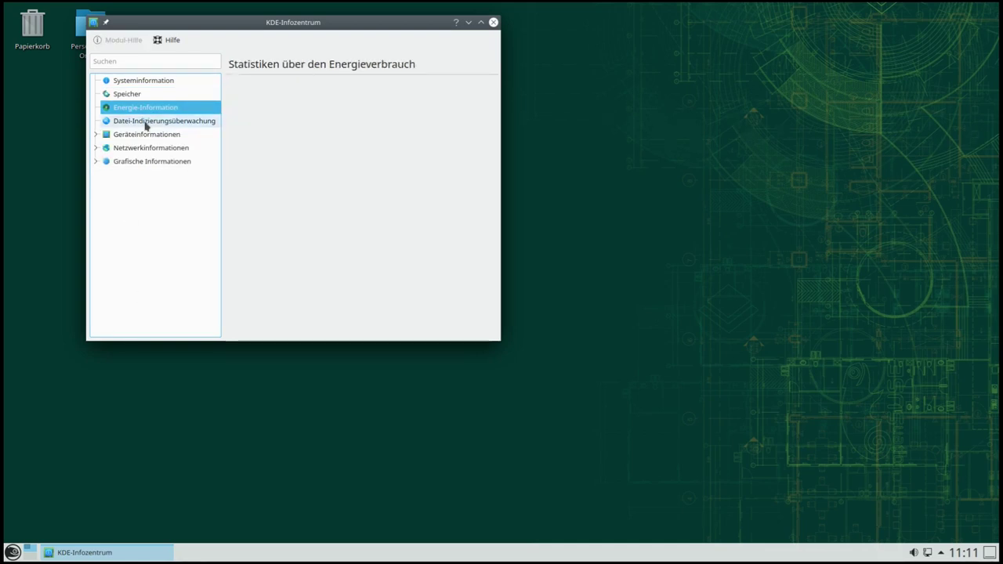
{"action": "left_click", "coordinate": [146, 124]}
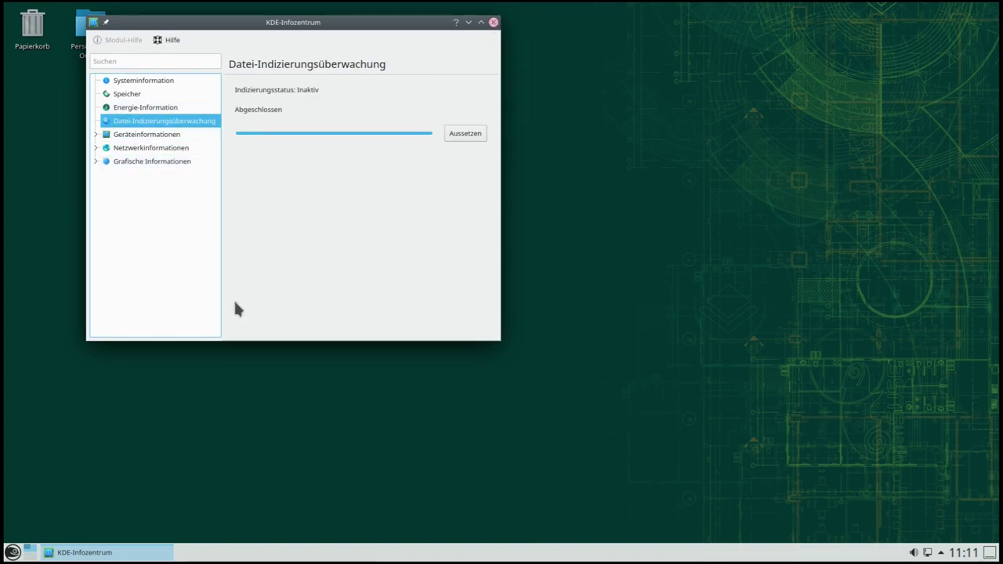
{"action": "key", "text": "ctrl+q"}
Step: Launch Dolphin from the System category of the application launcher, and view the Dokumente and Downloads folders
{"action": "left_click", "coordinate": [12, 552]}
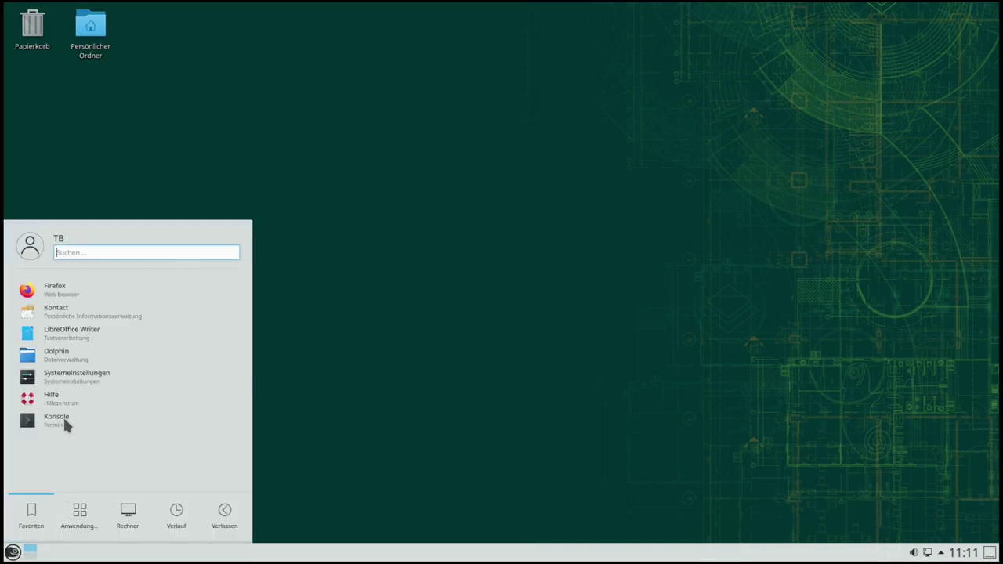
{"action": "left_click", "coordinate": [75, 517]}
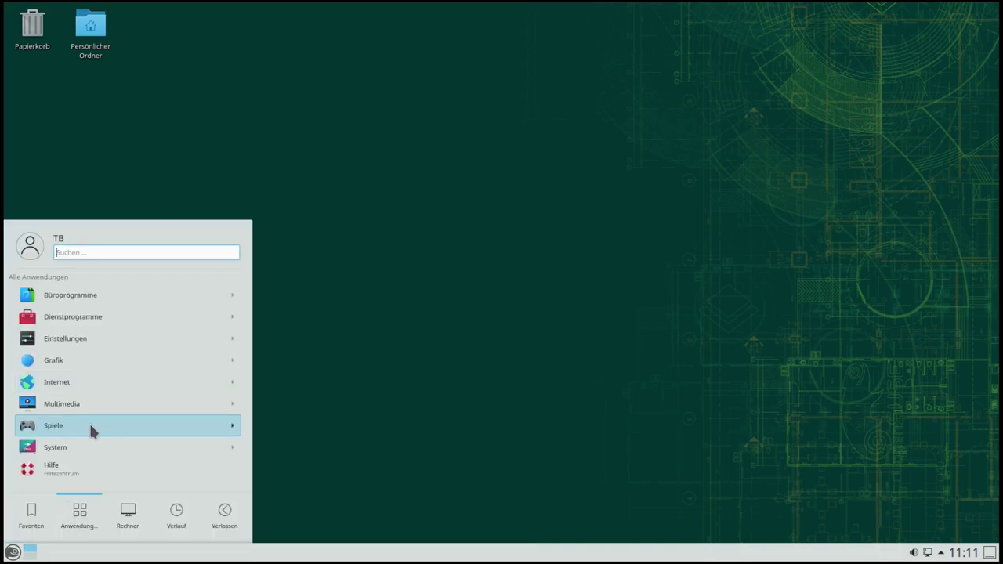
{"action": "left_click", "coordinate": [79, 445]}
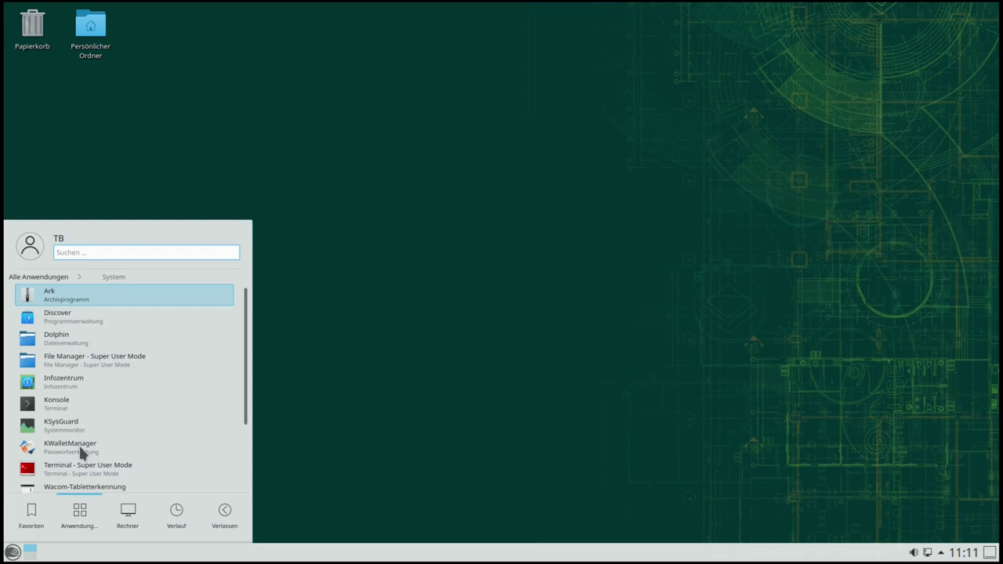
{"action": "left_click", "coordinate": [64, 347]}
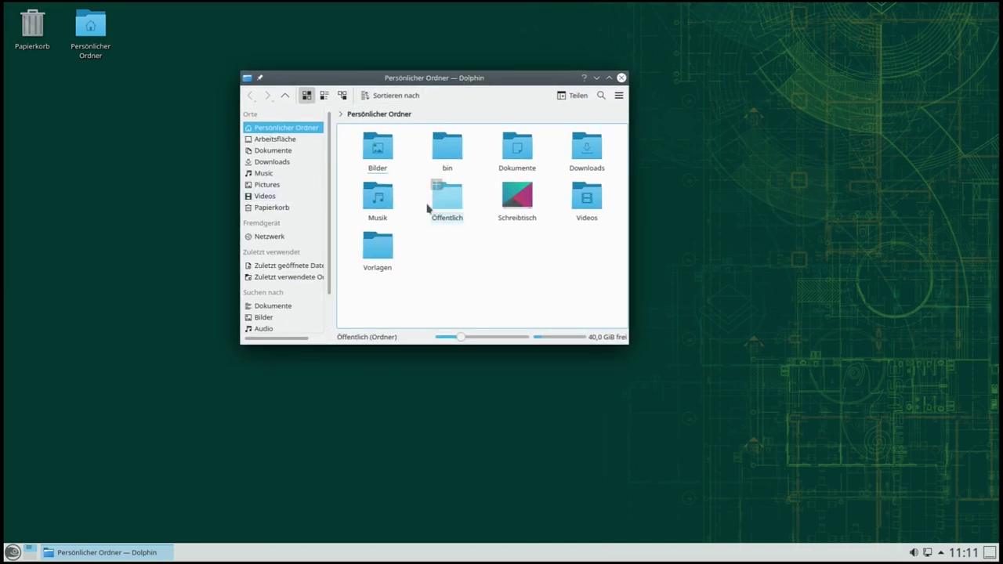
{"action": "left_click", "coordinate": [275, 151]}
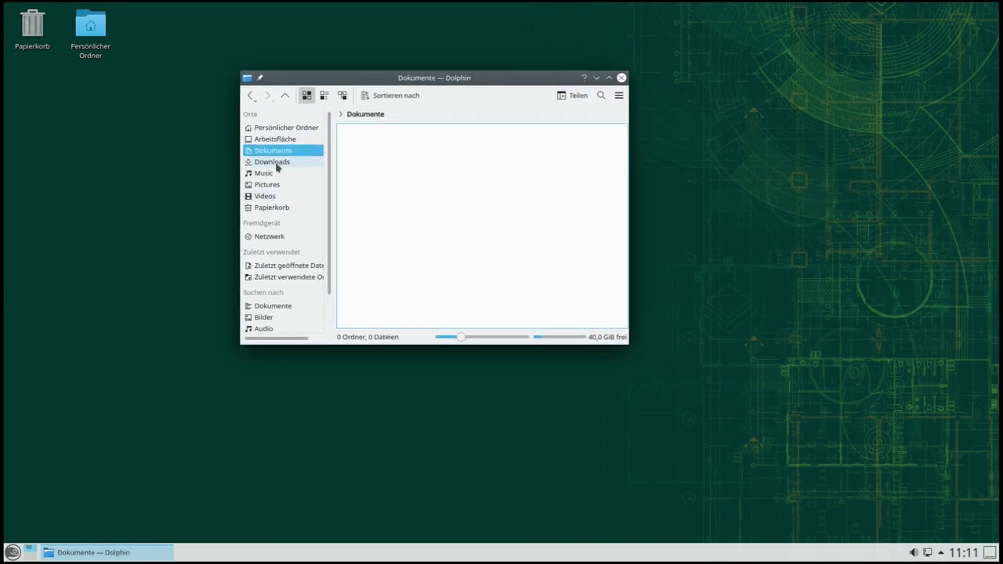
{"action": "left_click", "coordinate": [277, 163]}
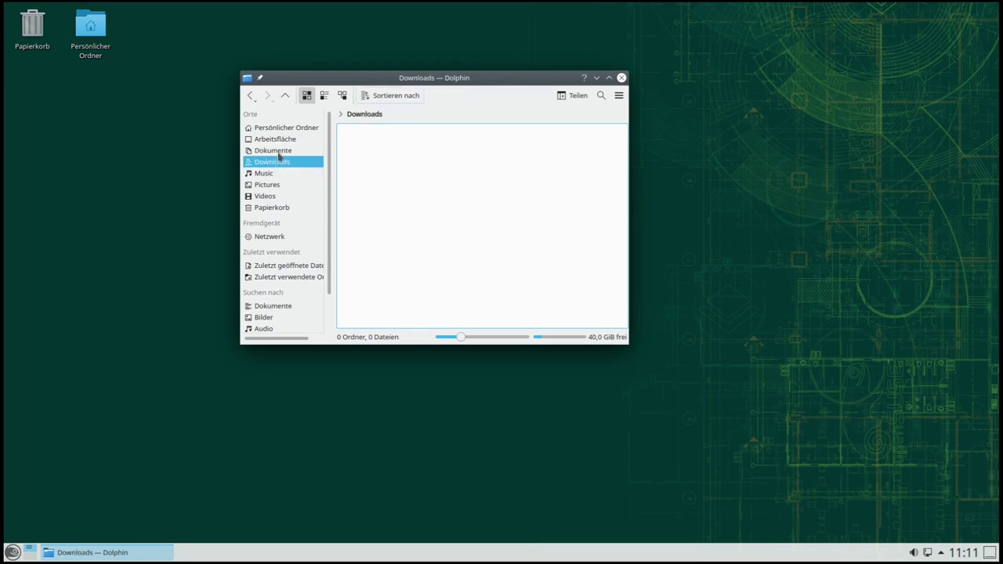
Step: Show the hidden files in Persönlicher Ordner and open the .config folder
{"action": "left_click", "coordinate": [284, 129]}
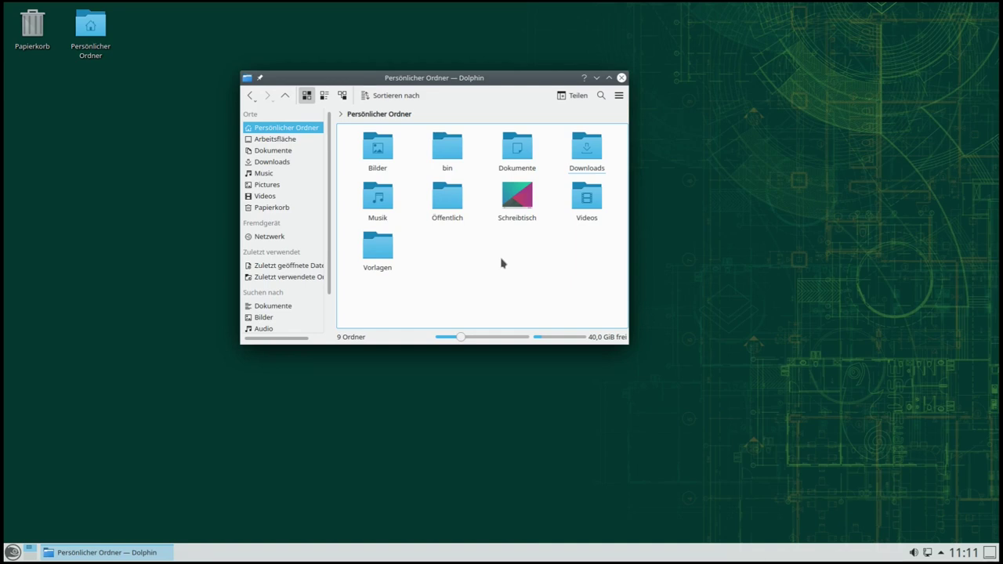
{"action": "key", "text": "ctrl+h"}
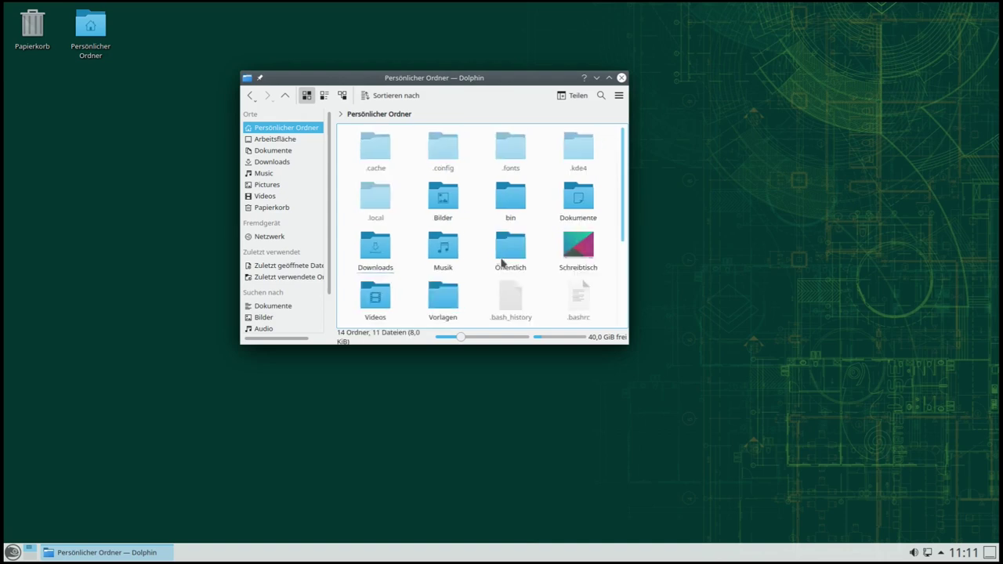
{"action": "double_click", "coordinate": [446, 161]}
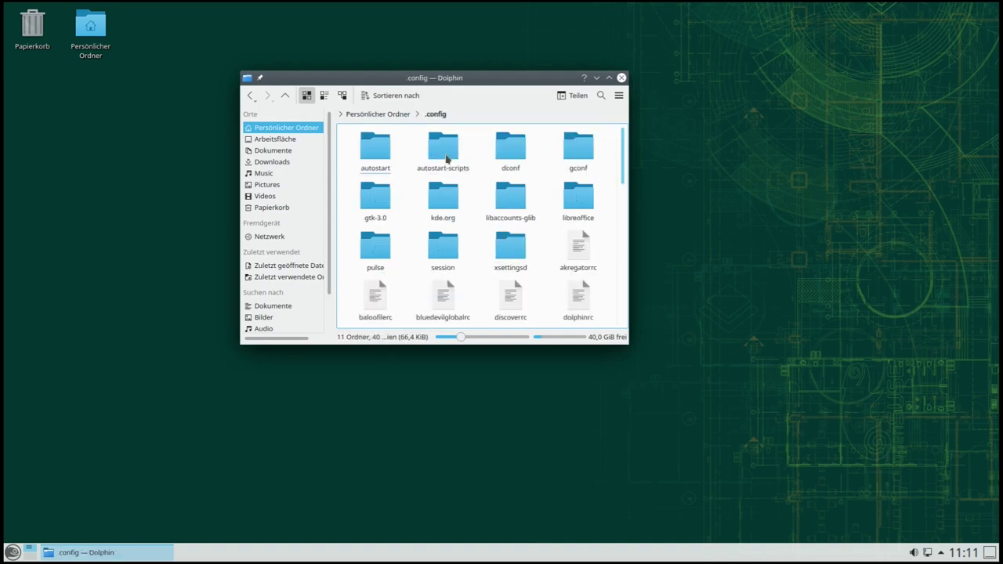
Step: Look through the folders and configuration files in the .config folder
{"action": "scroll", "coordinate": [470, 188], "scroll_direction": "down", "scroll_amount": 2}
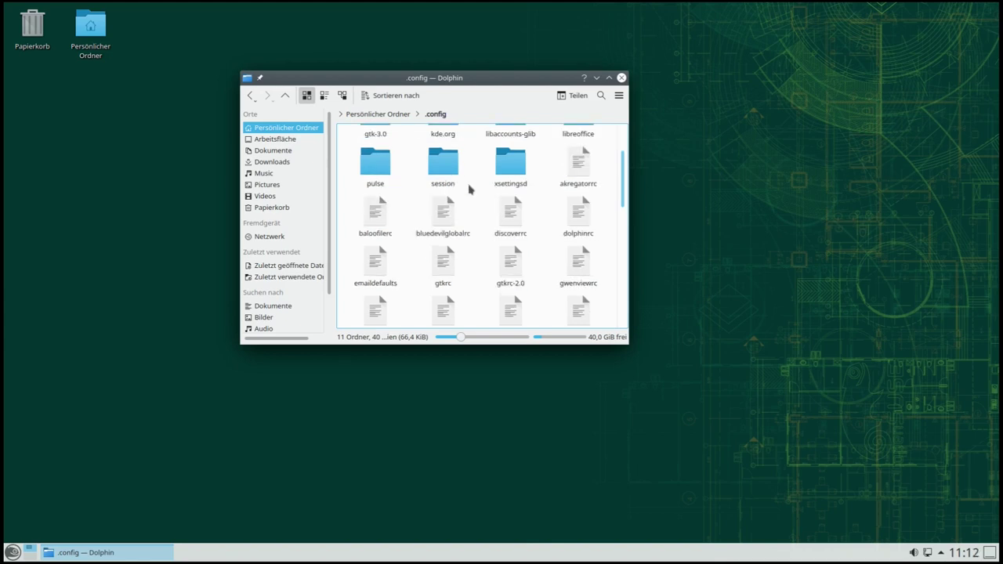
{"action": "scroll", "coordinate": [465, 194], "scroll_direction": "down", "scroll_amount": 2}
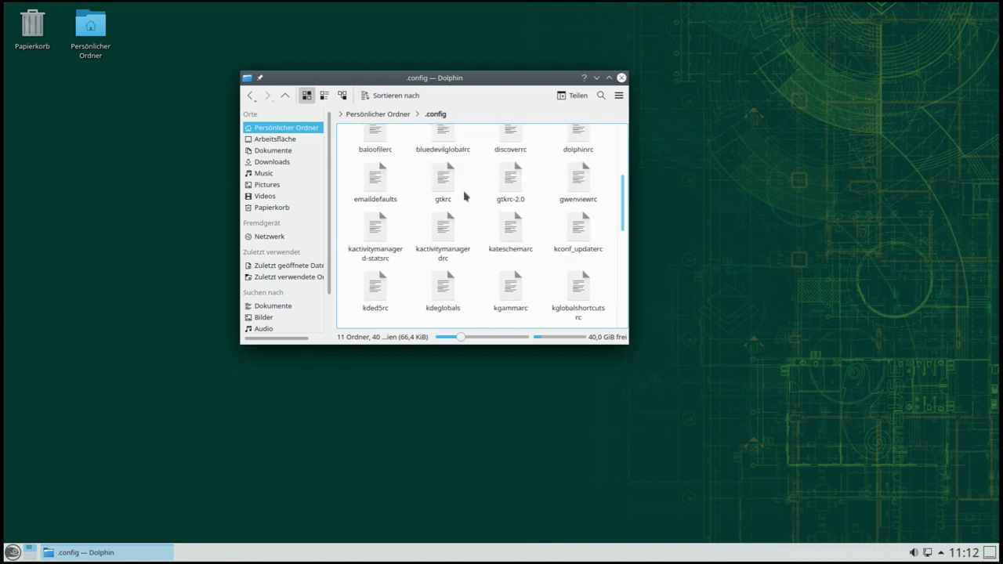
{"action": "scroll", "coordinate": [464, 196], "scroll_direction": "down", "scroll_amount": 2}
{"action": "scroll", "coordinate": [463, 196], "scroll_direction": "down", "scroll_amount": 3}
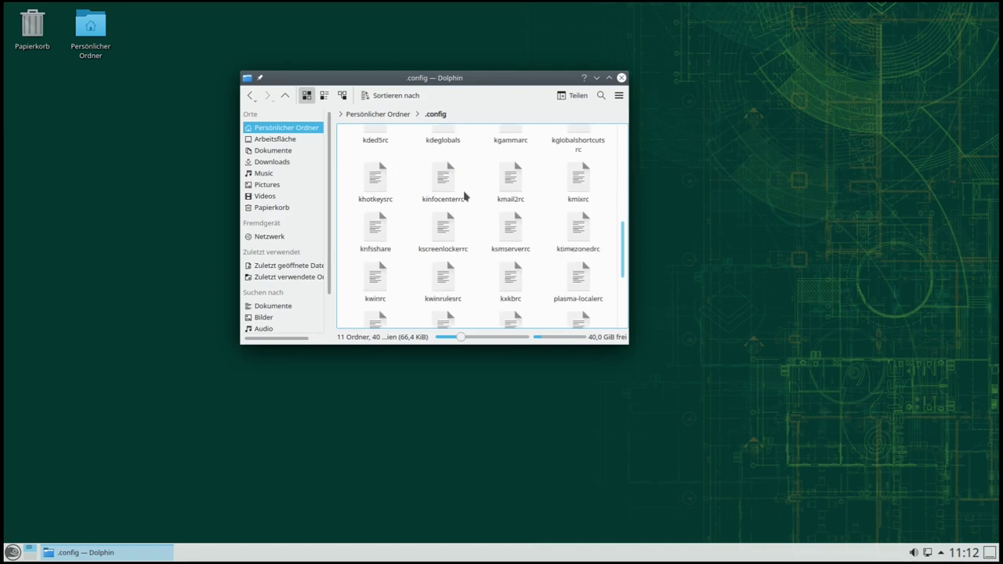
{"action": "scroll", "coordinate": [464, 196], "scroll_direction": "down", "scroll_amount": 3}
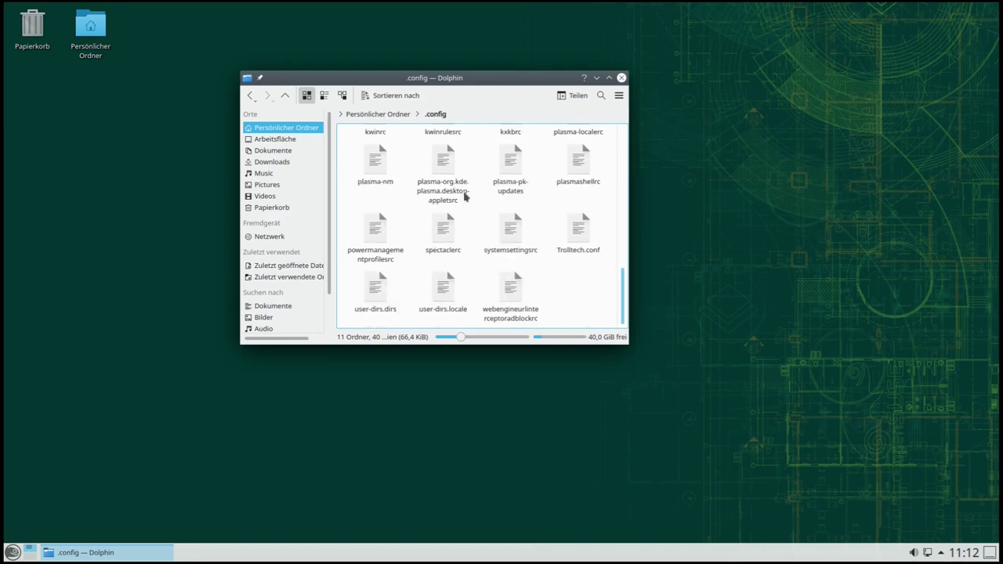
{"action": "scroll", "coordinate": [464, 196], "scroll_direction": "up", "scroll_amount": 5}
{"action": "scroll", "coordinate": [464, 196], "scroll_direction": "up", "scroll_amount": 5}
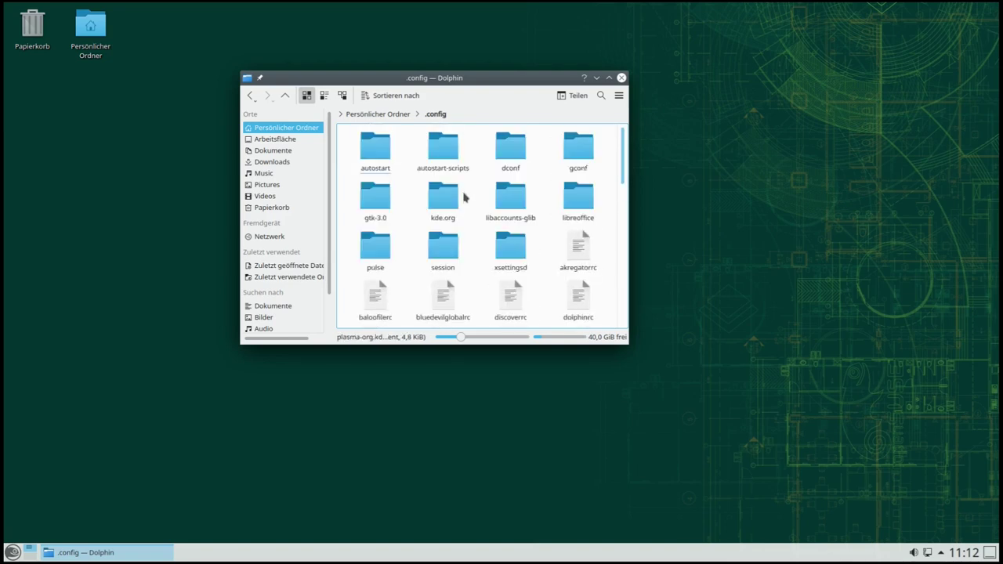
Step: Return to Persönlicher Ordner, look over its contents, and close Dolphin
{"action": "left_click", "coordinate": [395, 117]}
{"action": "scroll", "coordinate": [493, 278], "scroll_direction": "down", "scroll_amount": 3}
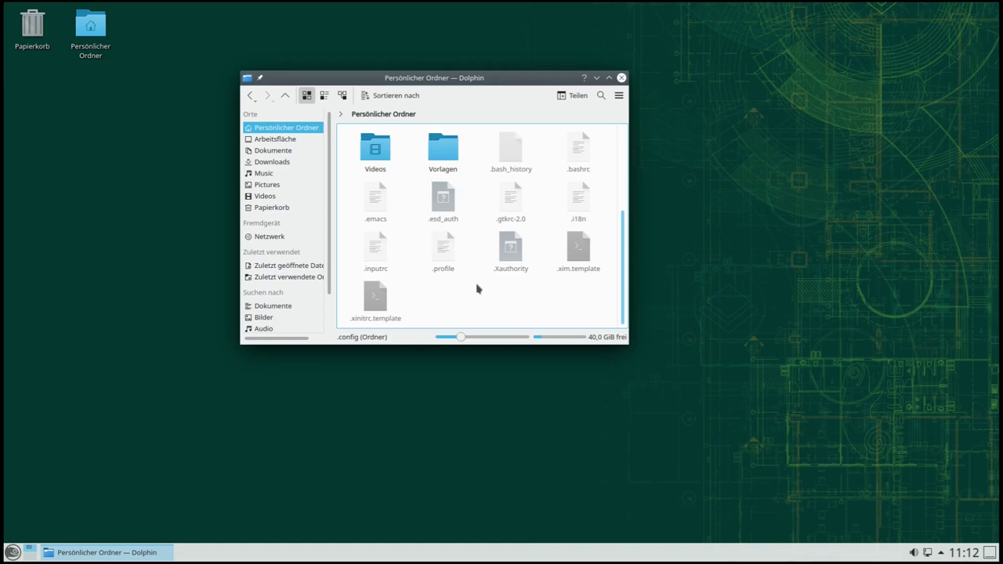
{"action": "scroll", "coordinate": [481, 211], "scroll_direction": "up", "scroll_amount": 3}
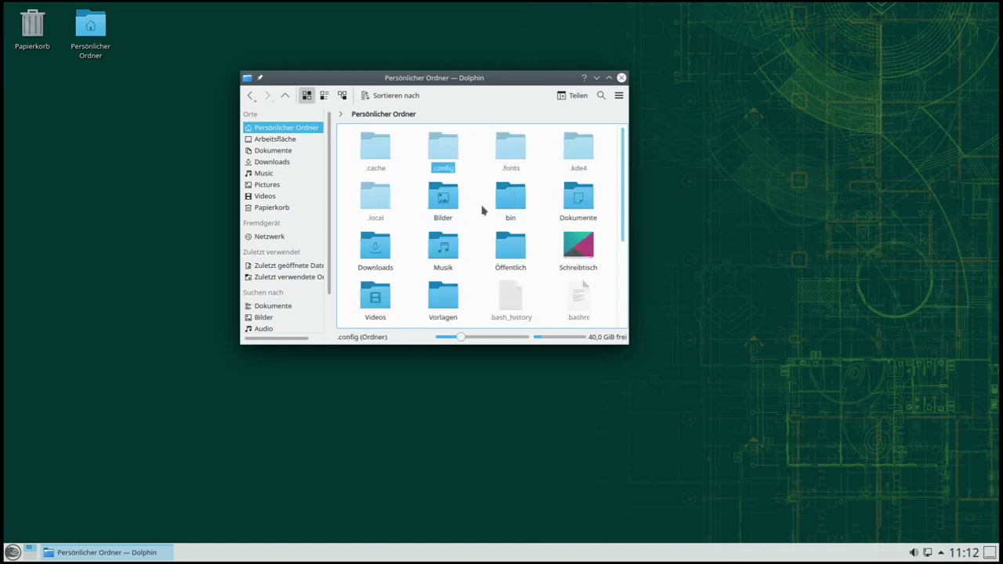
{"action": "left_click", "coordinate": [621, 78]}
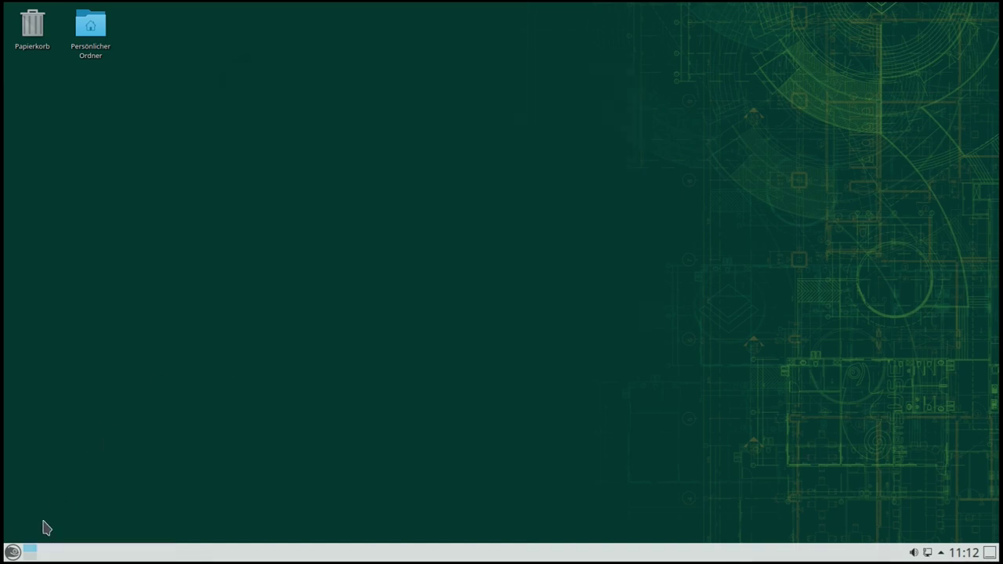
Step: Launch Konsole from the application launcher's favourites, and move its window away from the desktop's upper corner
{"action": "left_click", "coordinate": [12, 552]}
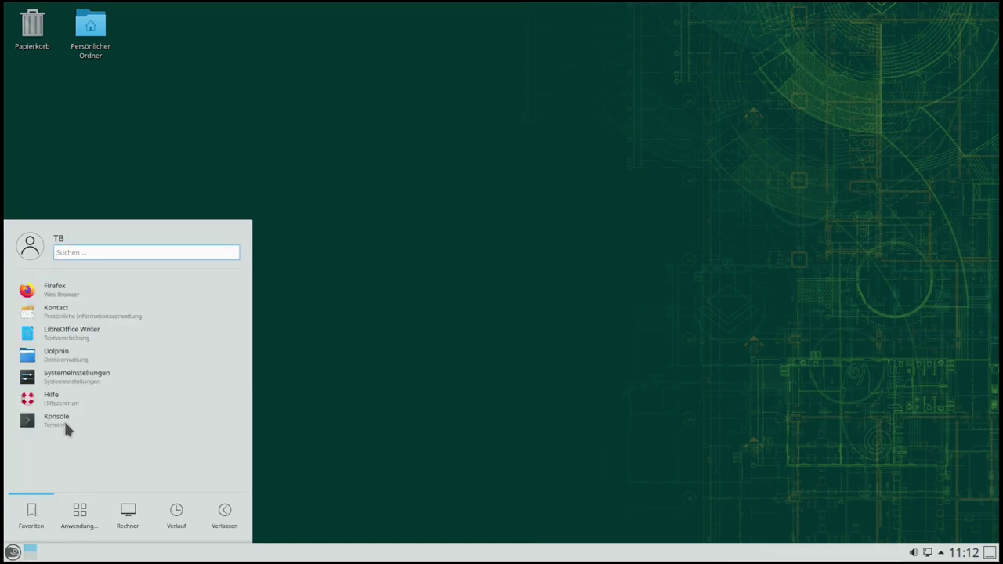
{"action": "left_click", "coordinate": [63, 425]}
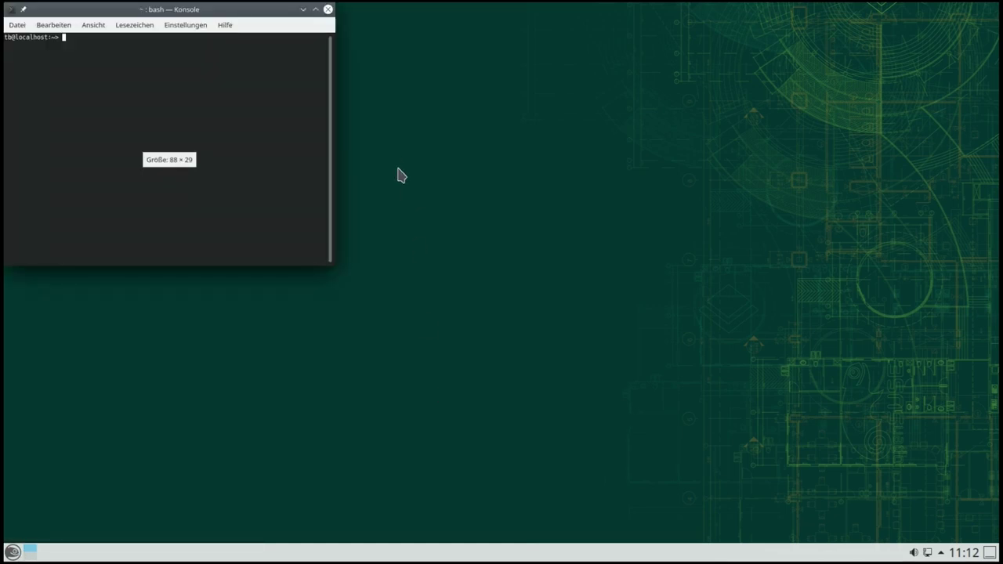
{"action": "left_click_drag", "start_coordinate": [223, 28], "coordinate": [428, 93]}
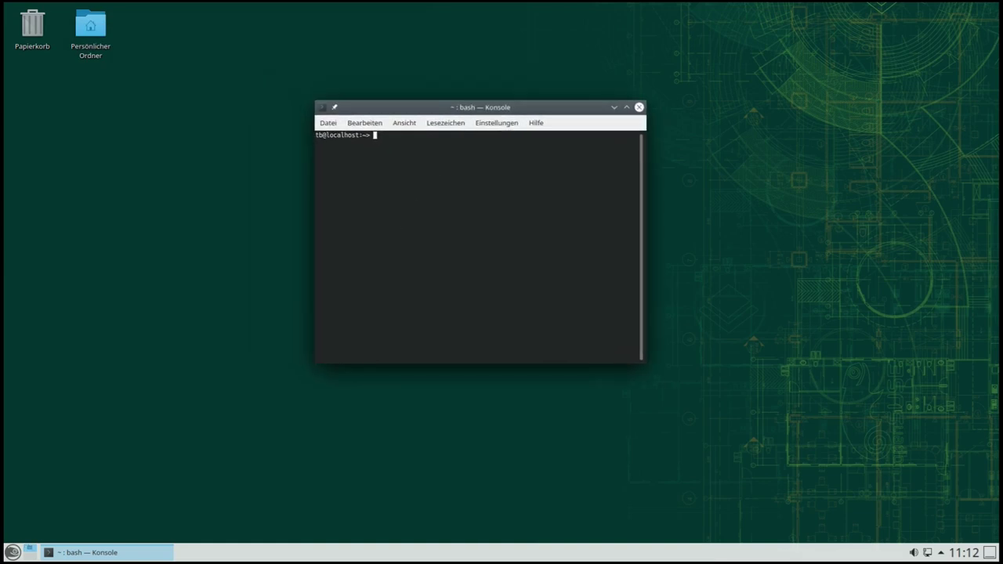
Step: Enlarge the terminal font by four increments and maximize the Konsole window
{"action": "key", "text": "ctrl+plus"}
{"action": "key", "text": "ctrl+plus"}
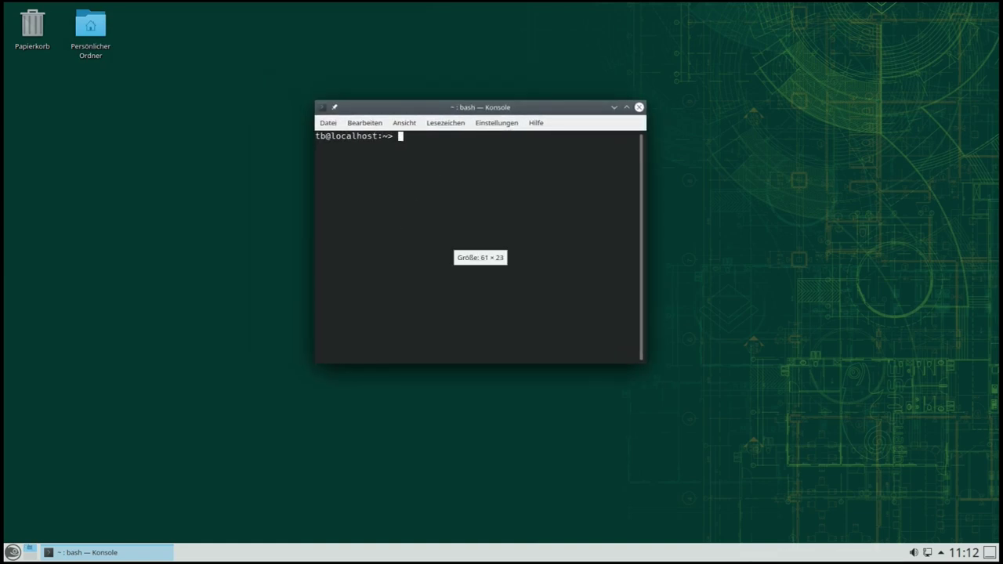
{"action": "key", "text": "ctrl+plus"}
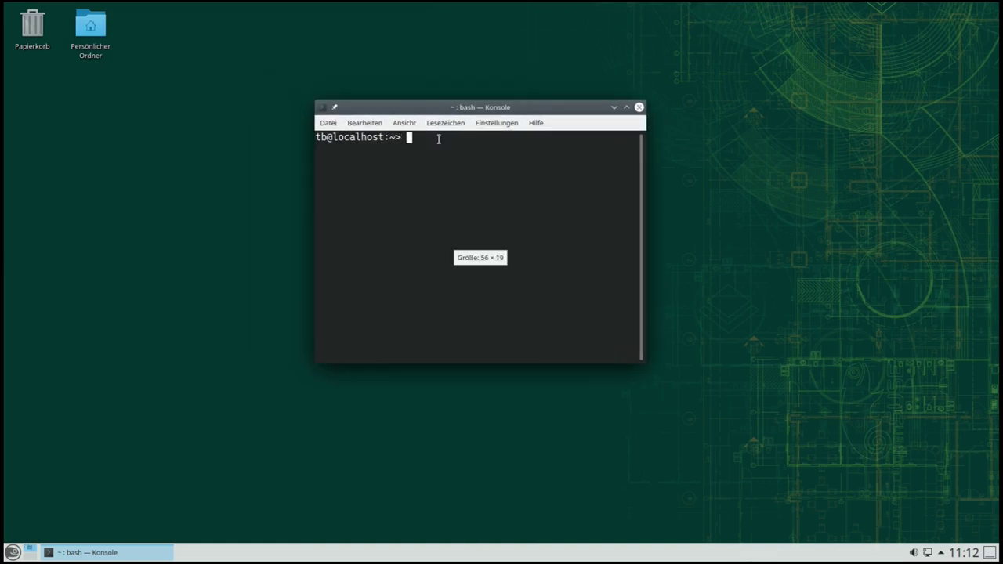
{"action": "left_click", "coordinate": [626, 107]}
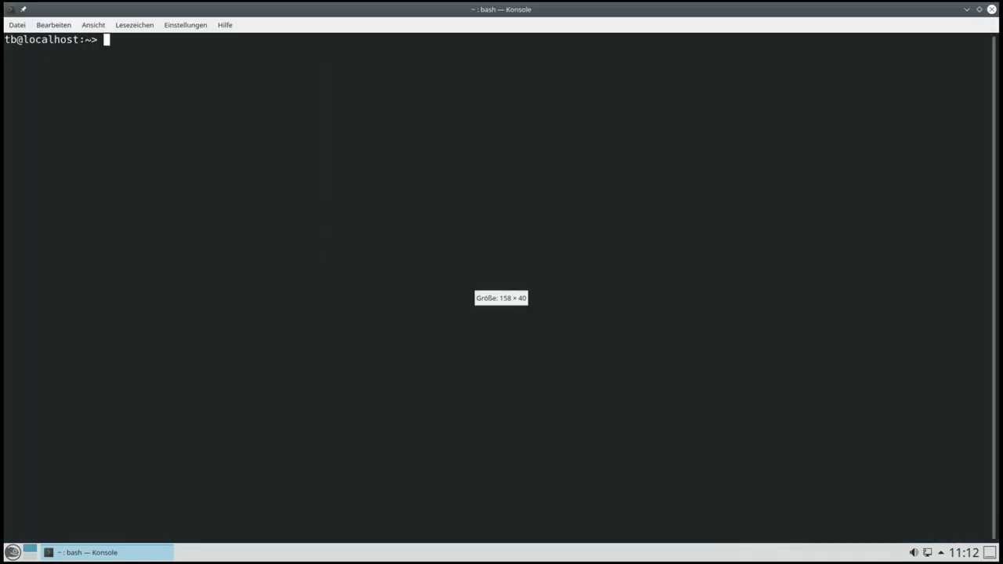
{"action": "key", "text": "ctrl+plus"}
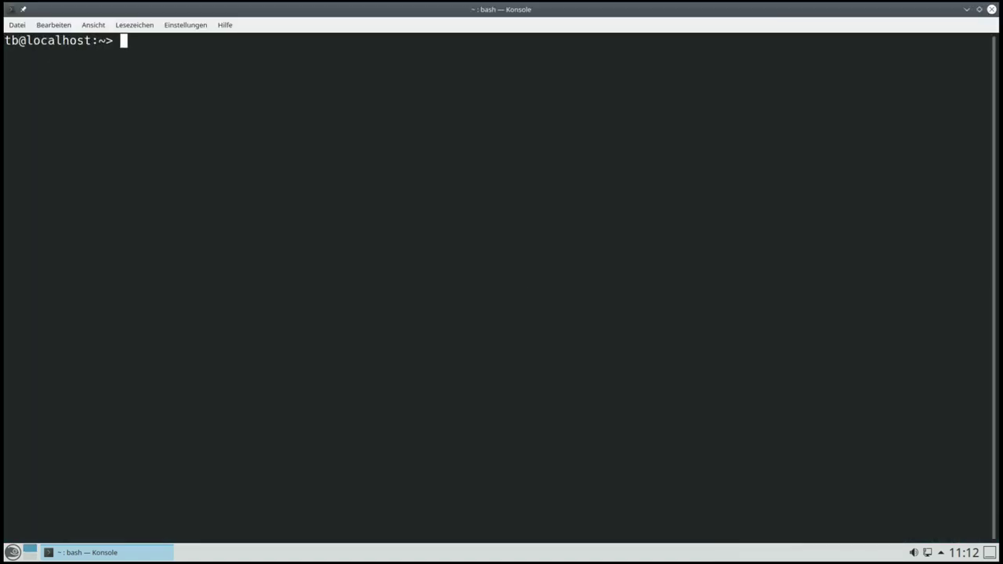
Step: Check which shell is in use by running which $SHELL
{"action": "type", "text": "which $SHELL"}
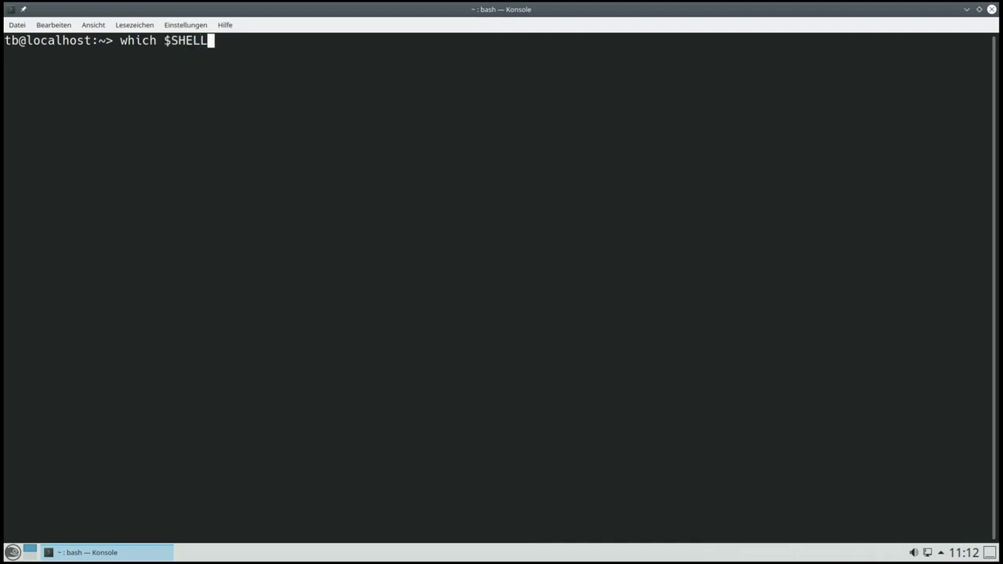
{"action": "key", "text": "Return"}
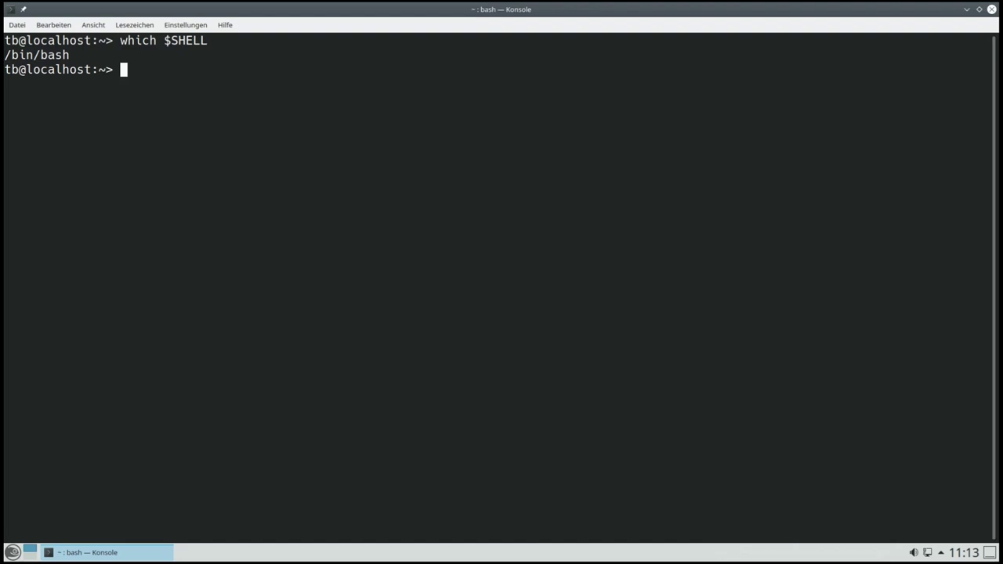
Step: Try to update the installed packages with zypper up, without sudo
{"action": "type", "text": "zy"}
{"action": "key", "text": "BackSpace"}
{"action": "type", "text": "ypper up"}
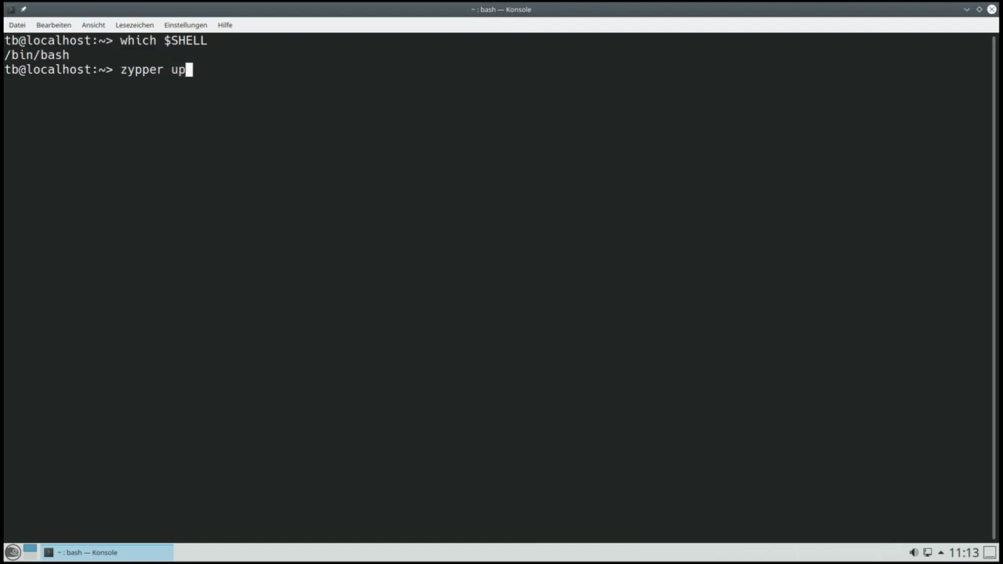
{"action": "key", "text": "Return"}
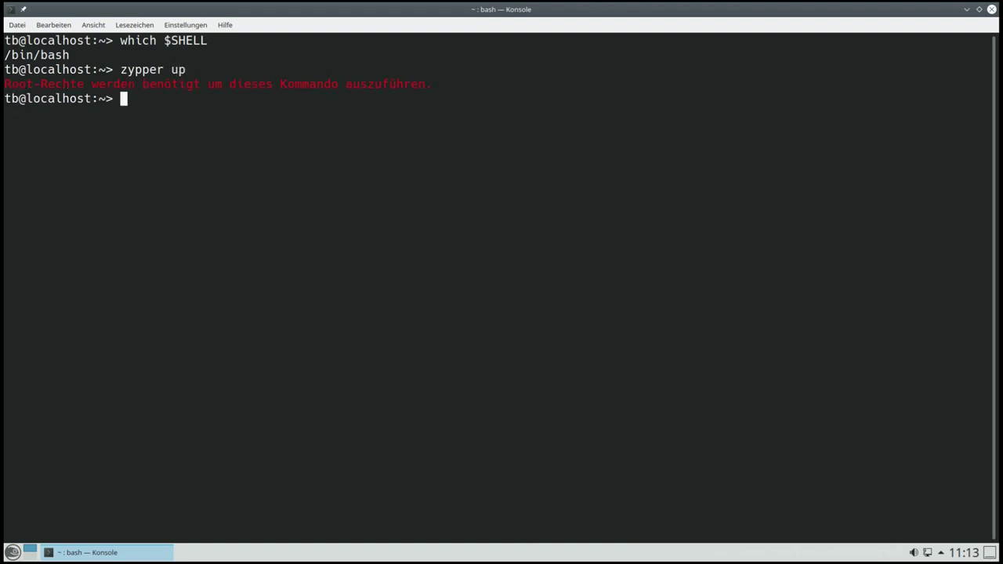
Step: Run sudo zypper up, enter the root password, and accept the proposed package changes with j
{"action": "key", "text": "Up"}
{"action": "key", "text": "Home"}
{"action": "type", "text": "sudo"}
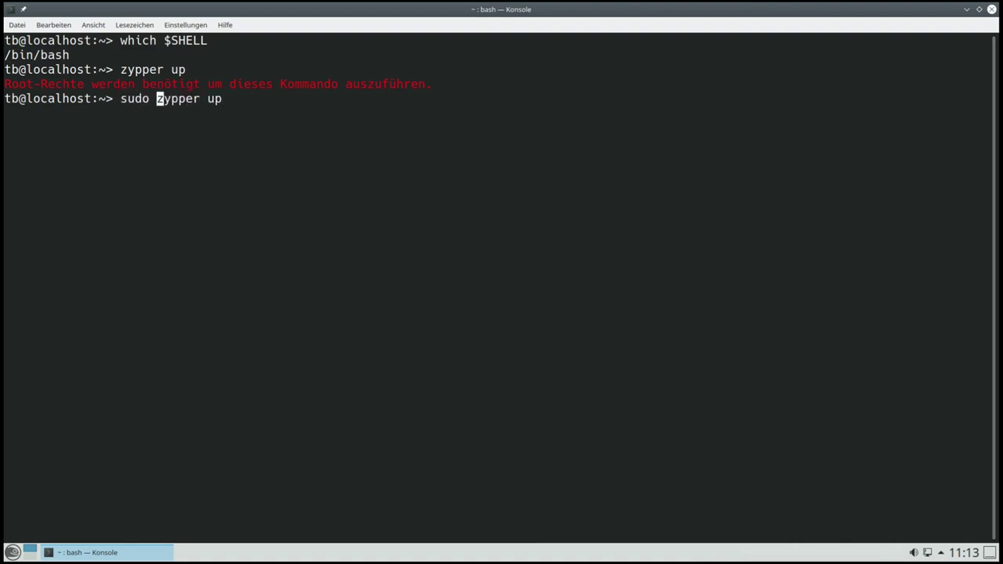
{"action": "key", "text": "Return"}
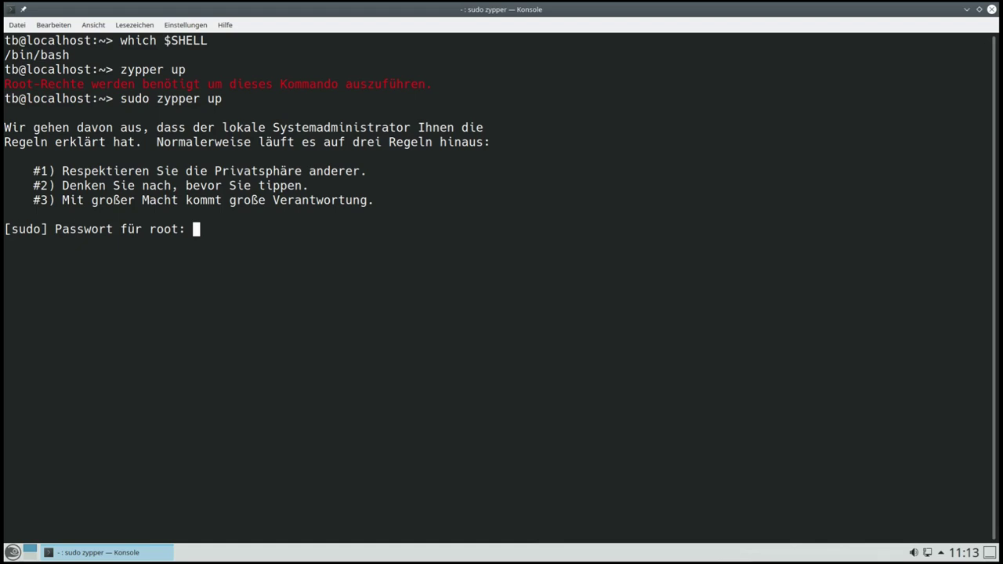
{"action": "key", "text": "Return"}
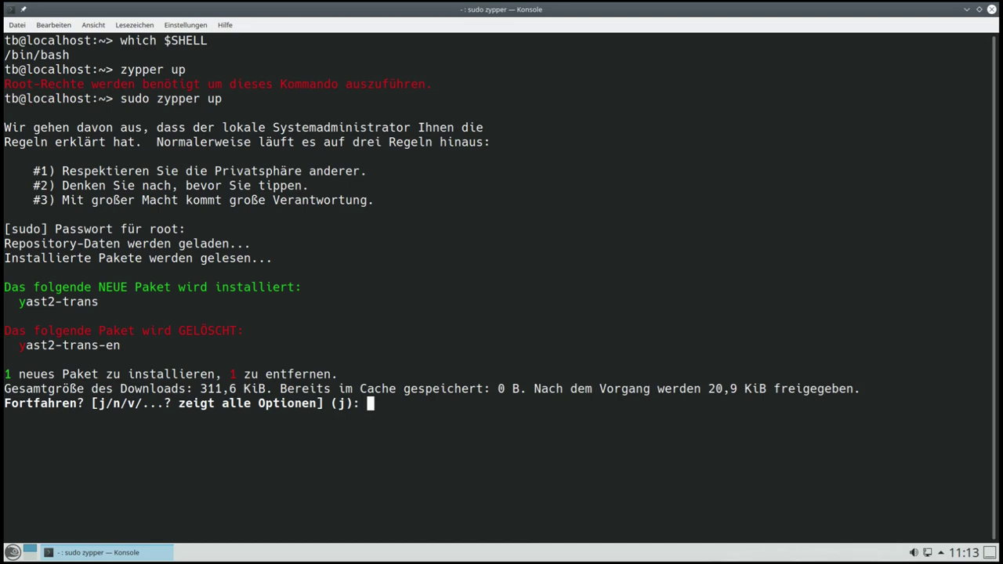
{"action": "type", "text": "j"}
{"action": "key", "text": "Return"}
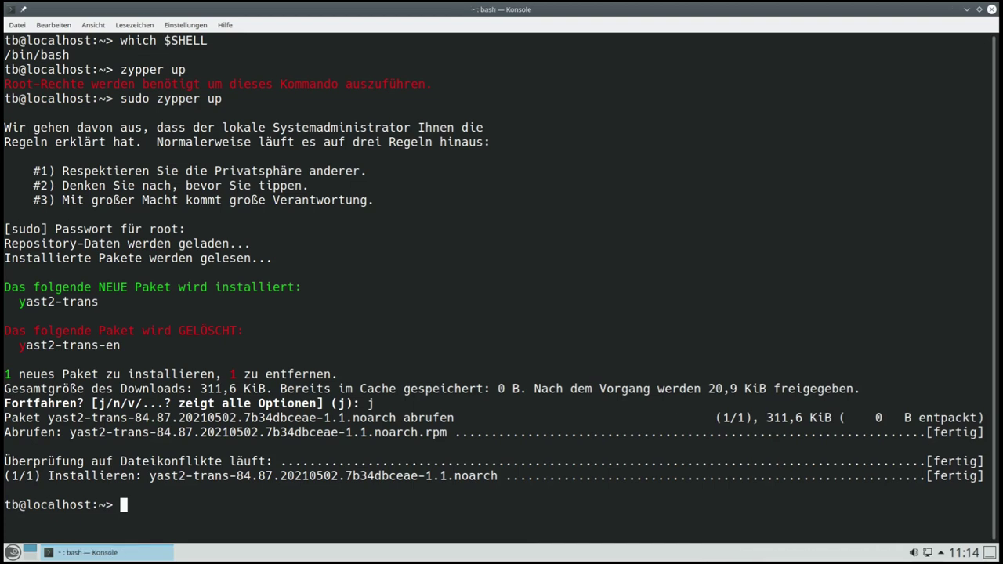
Step: Check again for package updates by running sudo zypper update
{"action": "key", "text": "Up"}
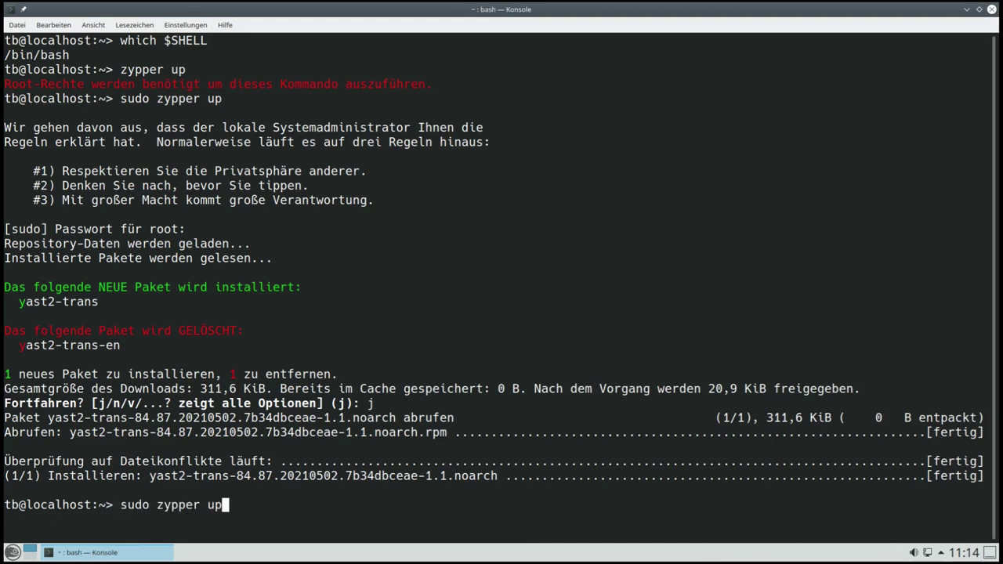
{"action": "type", "text": "date"}
{"action": "key", "text": "Return"}
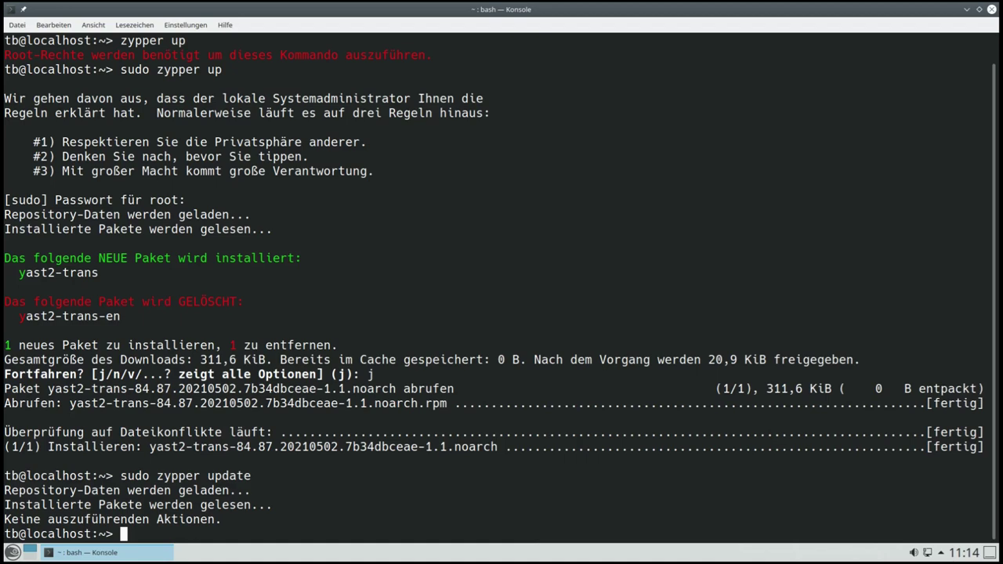
Step: Clear the terminal, install neofetch with sudo zypper install neofetch, and accept the installation with j
{"action": "key", "text": "ctrl+l"}
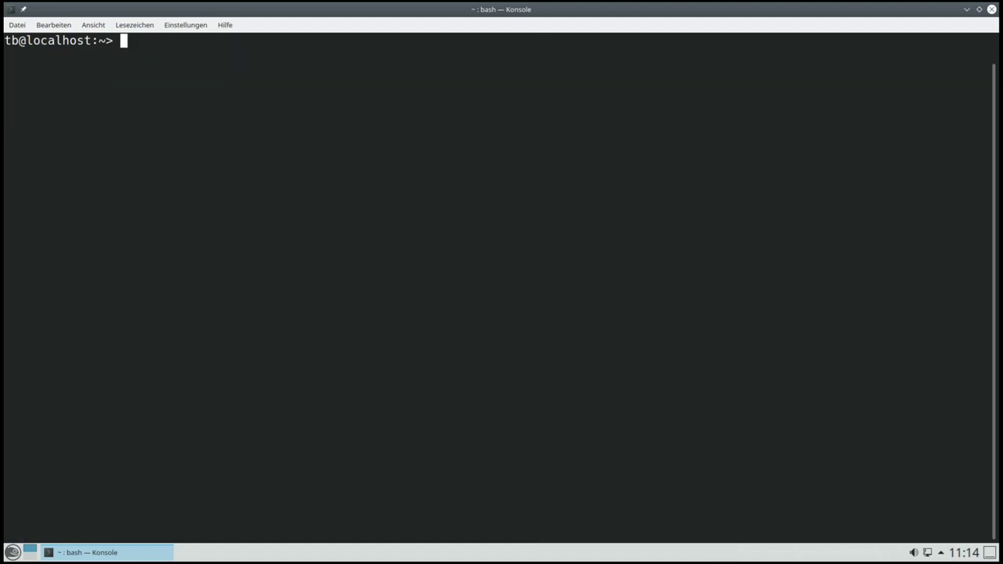
{"action": "type", "text": "sudo zypper"}
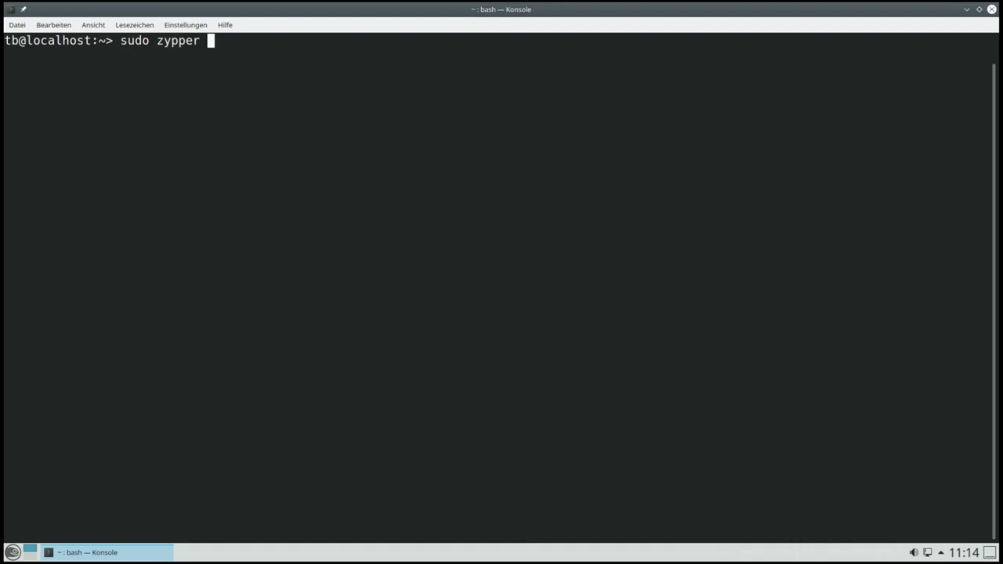
{"action": "type", "text": "install neofetch"}
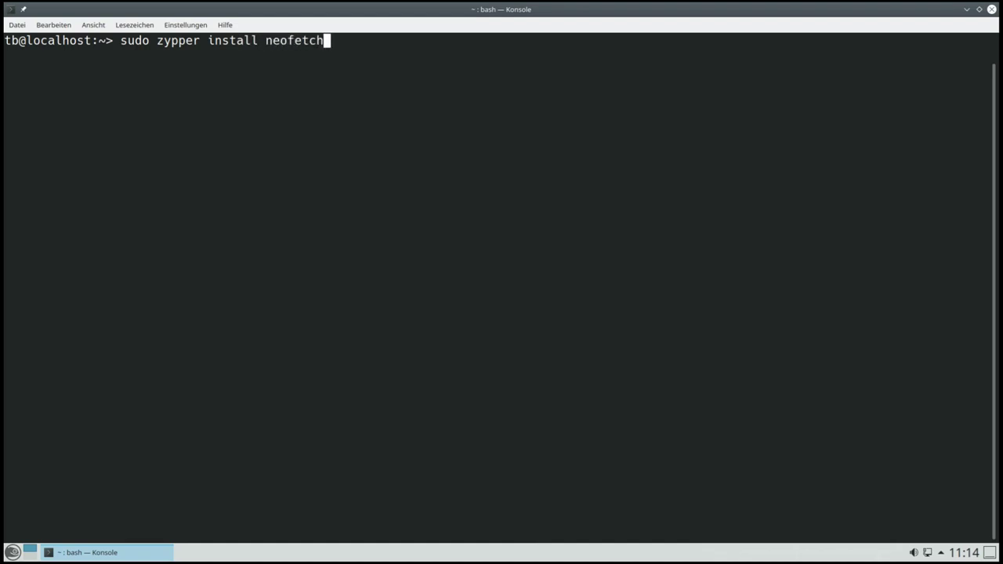
{"action": "key", "text": "Return"}
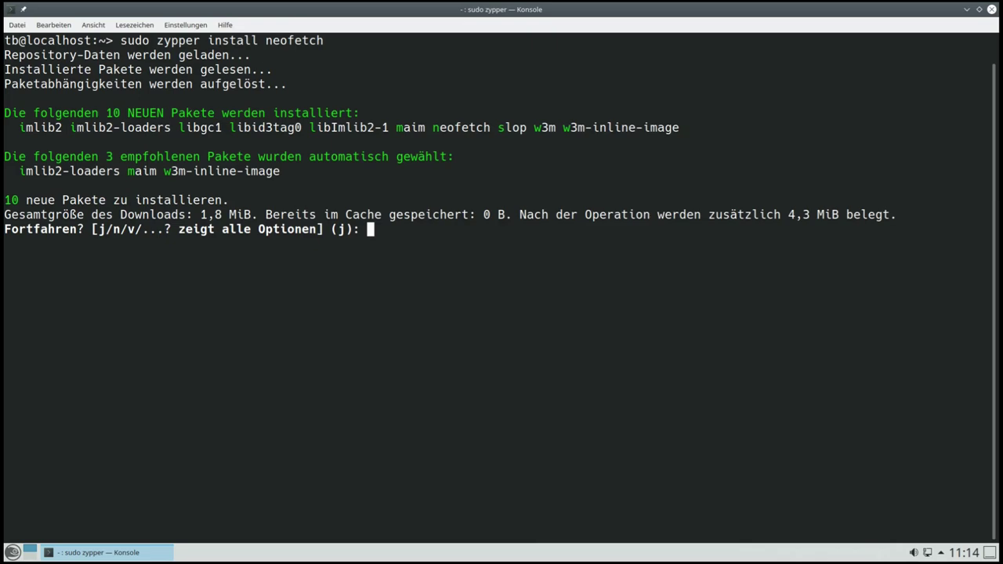
{"action": "type", "text": "j"}
{"action": "key", "text": "Return"}
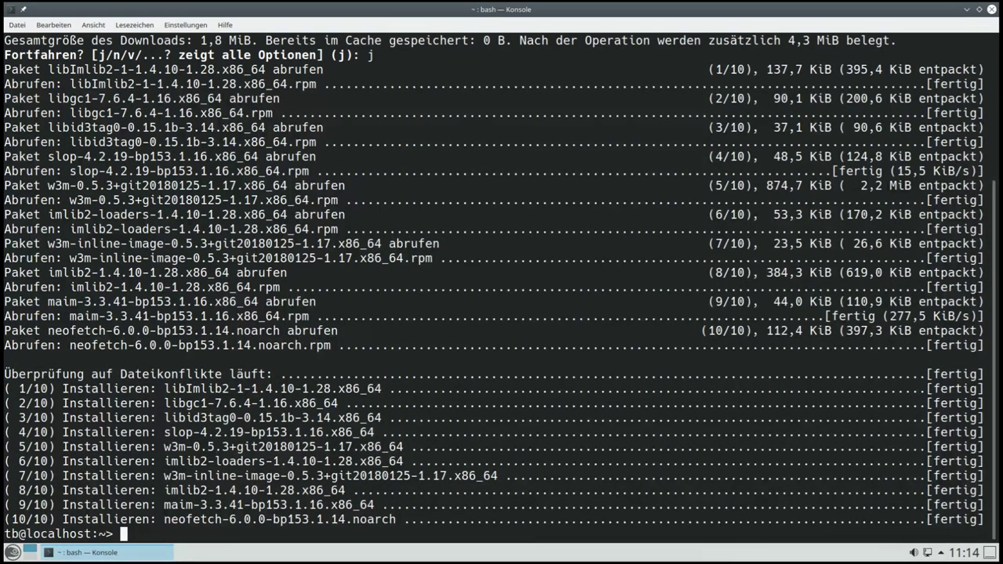
Step: Clear the terminal and run neofetch to display the system information
{"action": "key", "text": "ctrl+l"}
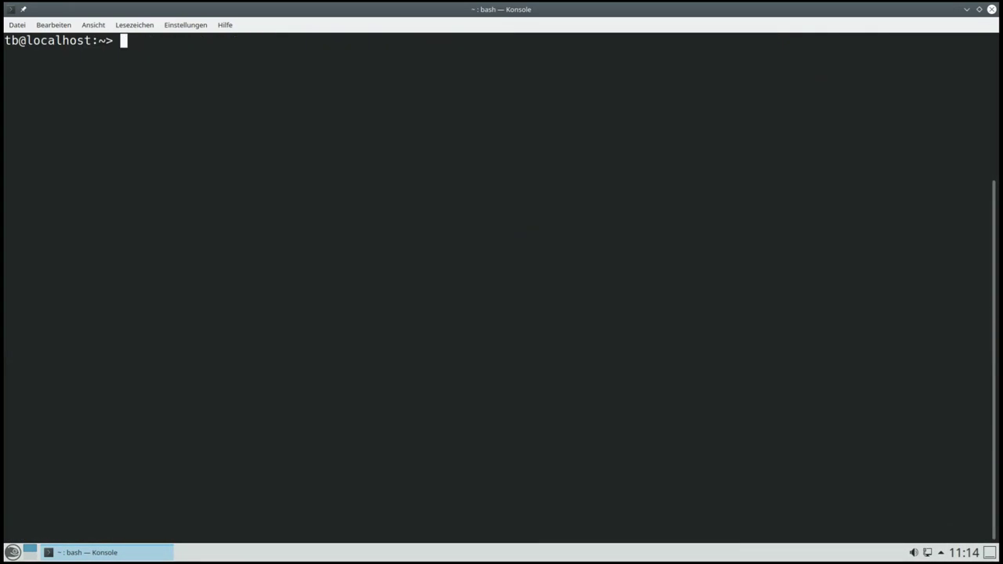
{"action": "type", "text": "neofetch"}
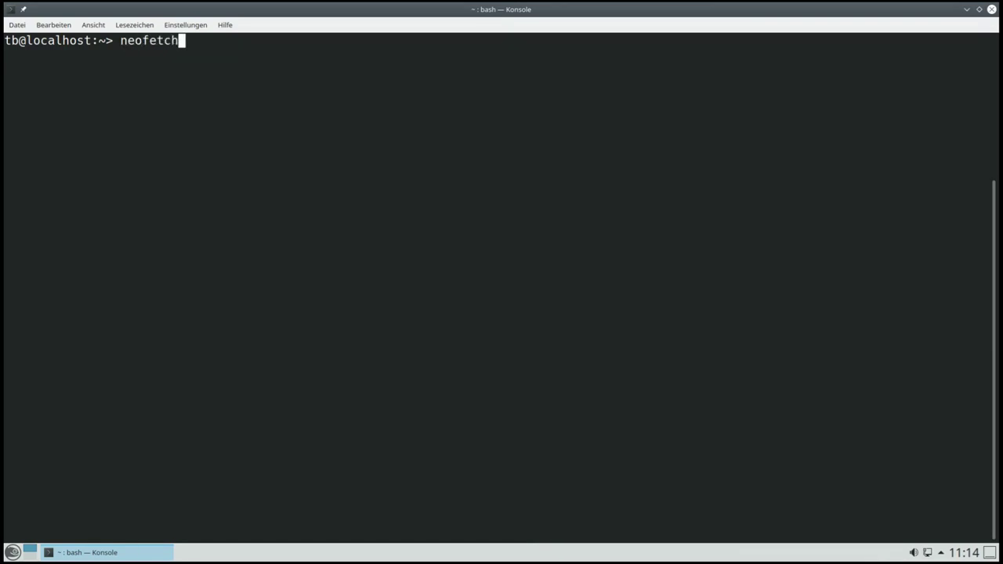
{"action": "key", "text": "Return"}
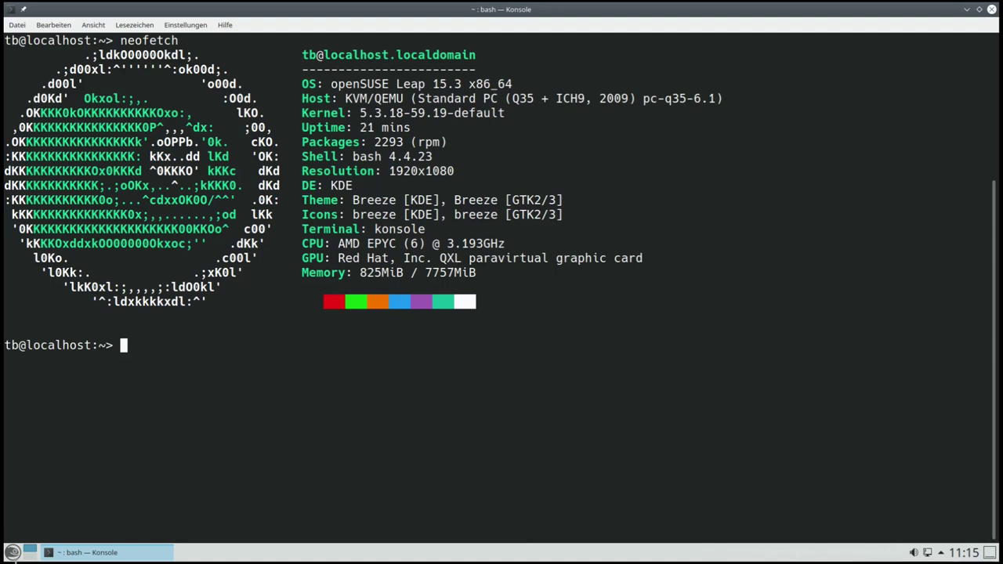
Step: Launch the Amarok multimedia application with Konsole minimized, and accept the home Musik folder as its collection folder
{"action": "left_click", "coordinate": [11, 553]}
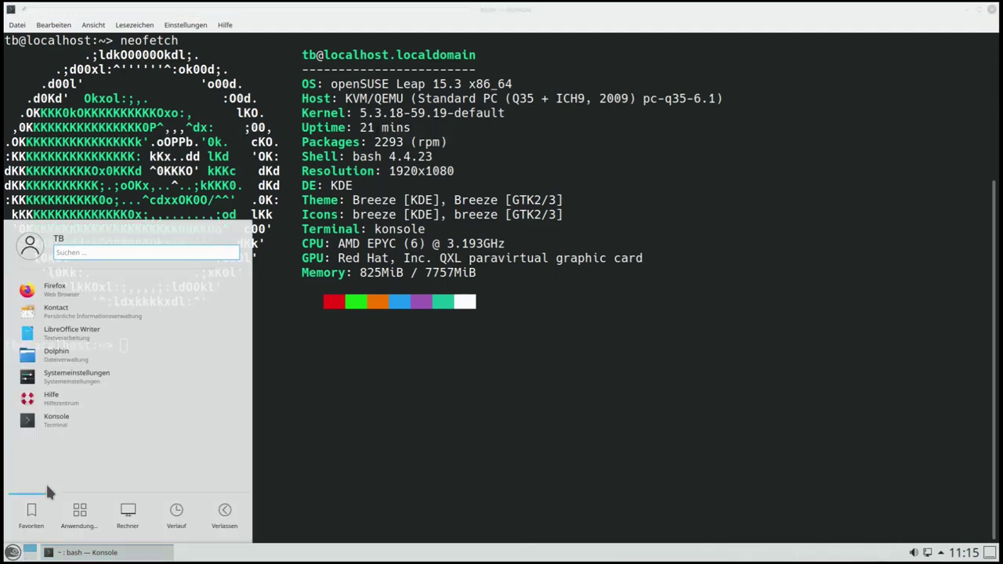
{"action": "left_click", "coordinate": [76, 527]}
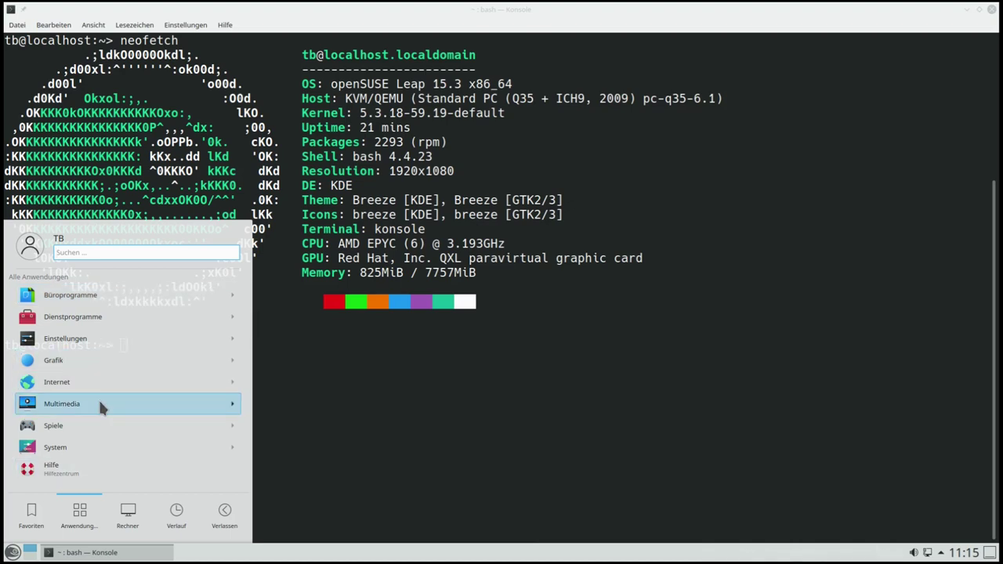
{"action": "left_click", "coordinate": [100, 404]}
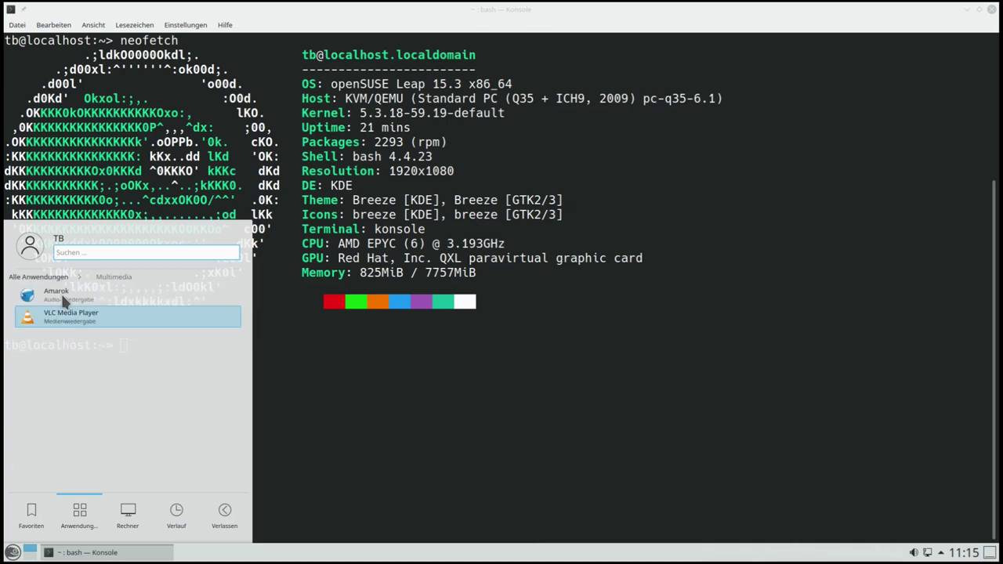
{"action": "left_click", "coordinate": [97, 288]}
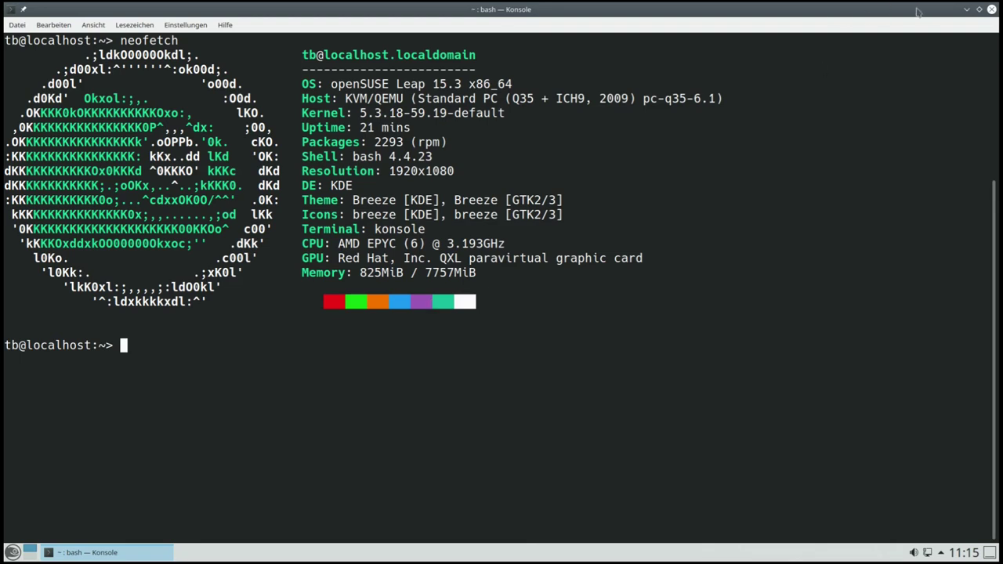
{"action": "left_click", "coordinate": [966, 10]}
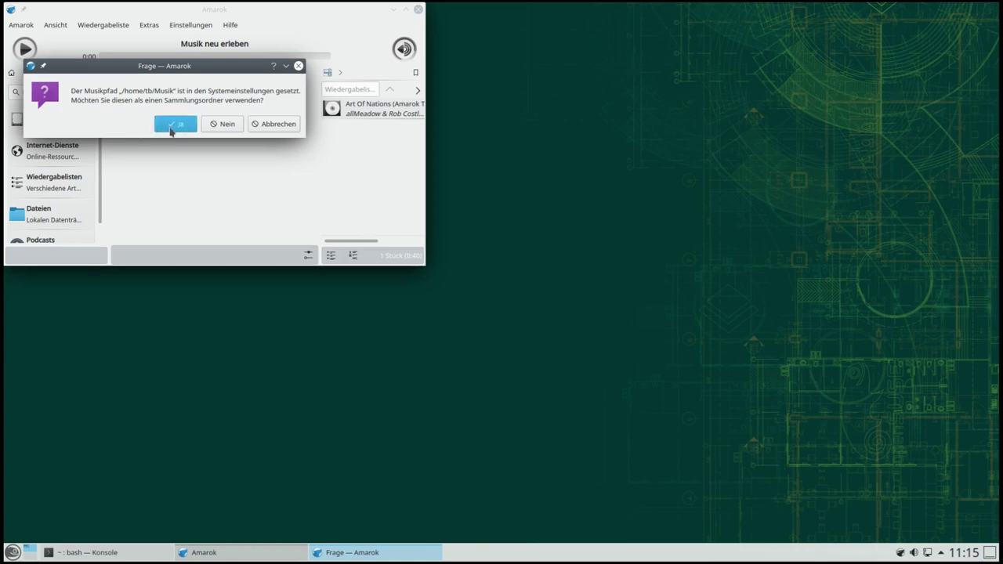
{"action": "left_click", "coordinate": [170, 125]}
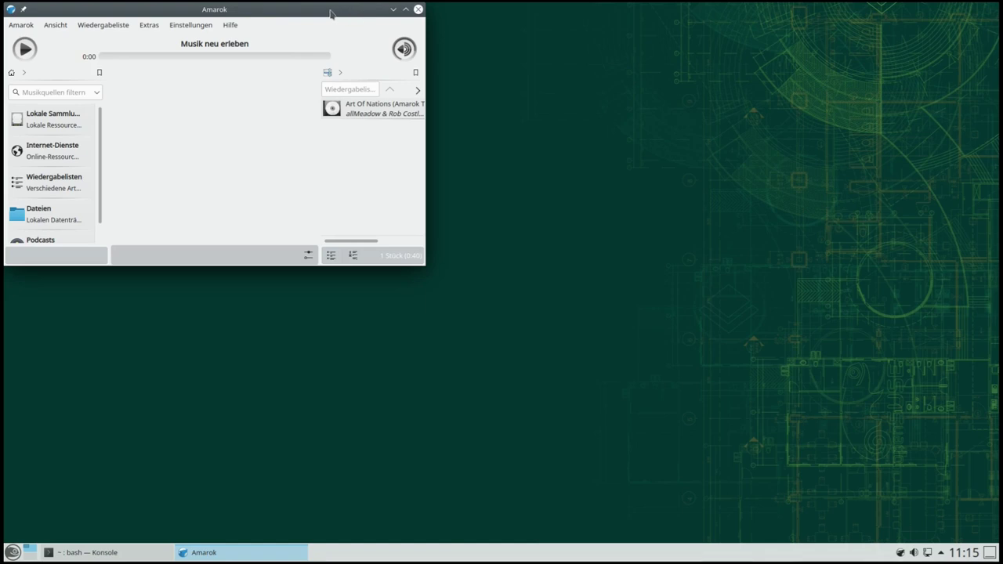
Step: Move the Amarok window toward the desktop's centre, play Art Of Nations (Amarok Theme) from the playlist, and mute the sound
{"action": "left_click_drag", "start_coordinate": [360, 22], "coordinate": [537, 61]}
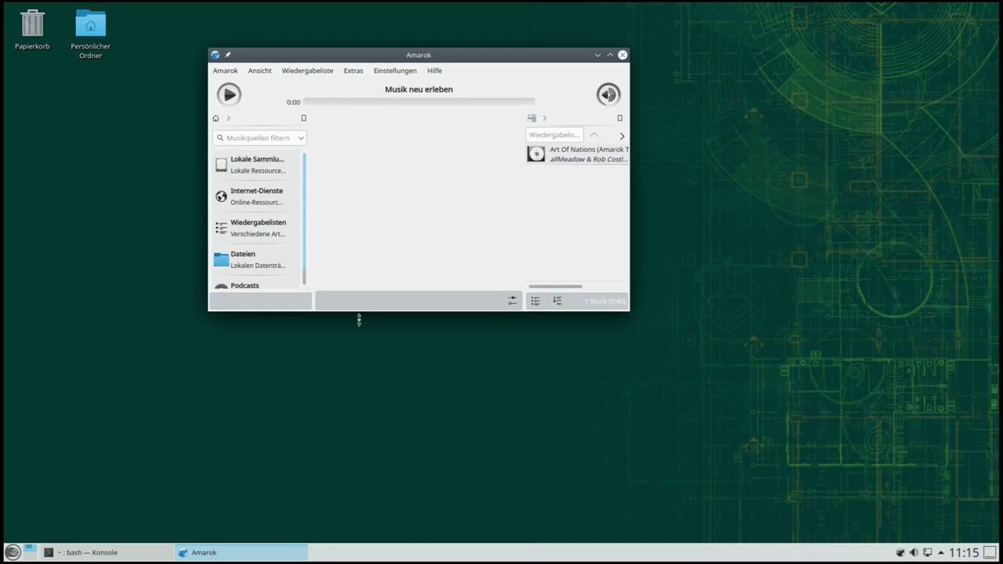
{"action": "left_click", "coordinate": [569, 161]}
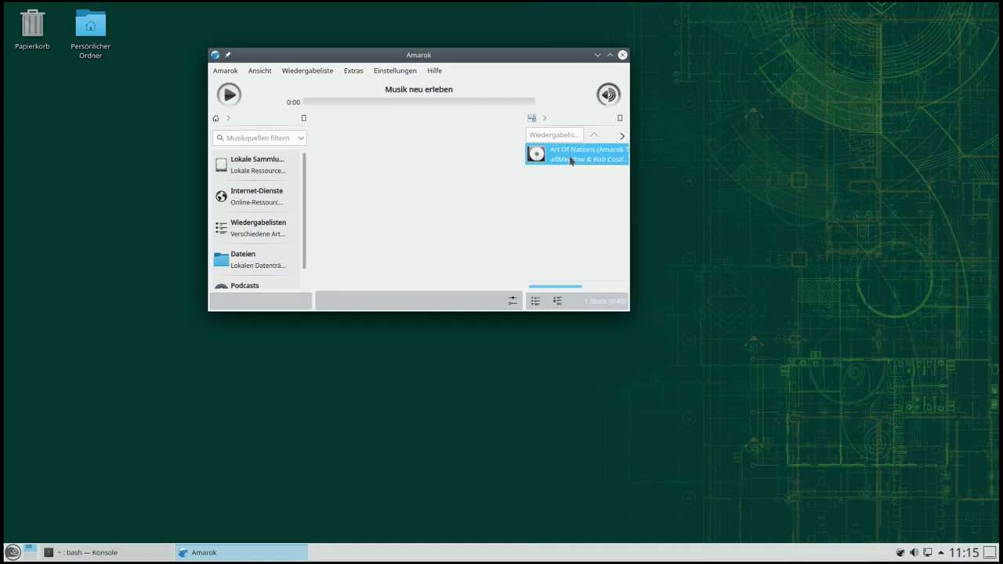
{"action": "double_click", "coordinate": [571, 160]}
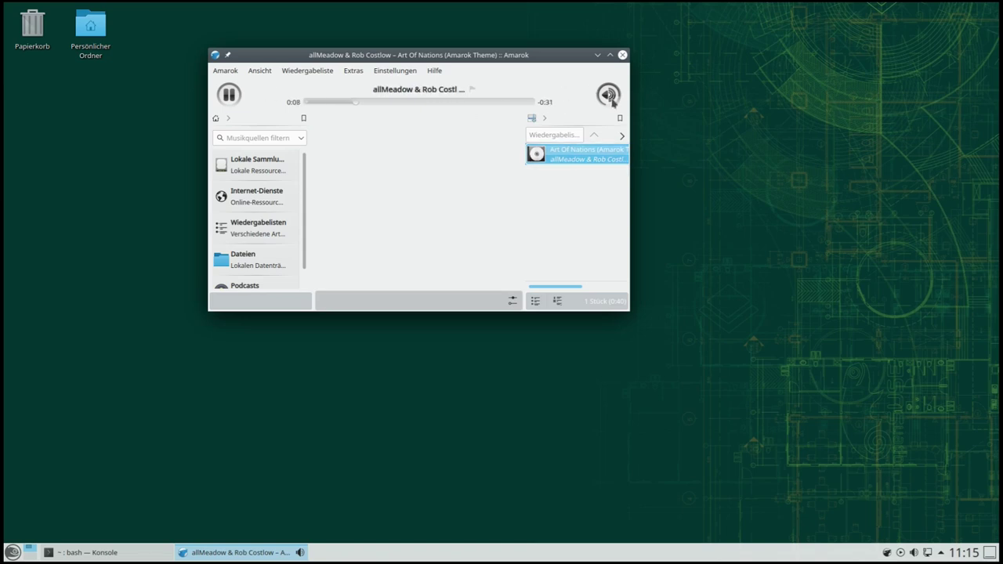
{"action": "left_click", "coordinate": [606, 95]}
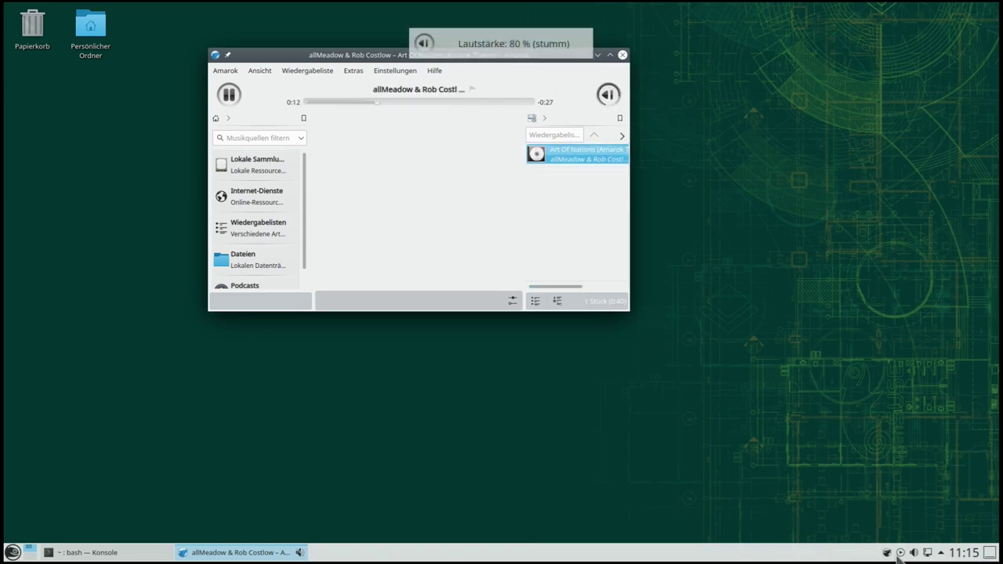
Step: Close the Amarok window, stop its background playback and quit it completely, returning to the Konsole window
{"action": "mouse_move", "coordinate": [901, 553]}
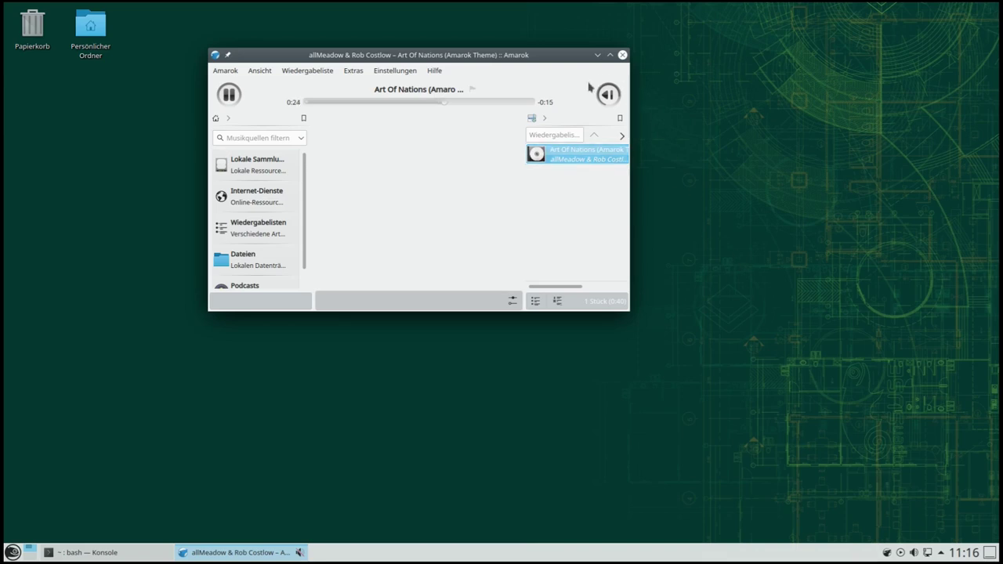
{"action": "left_click", "coordinate": [622, 55]}
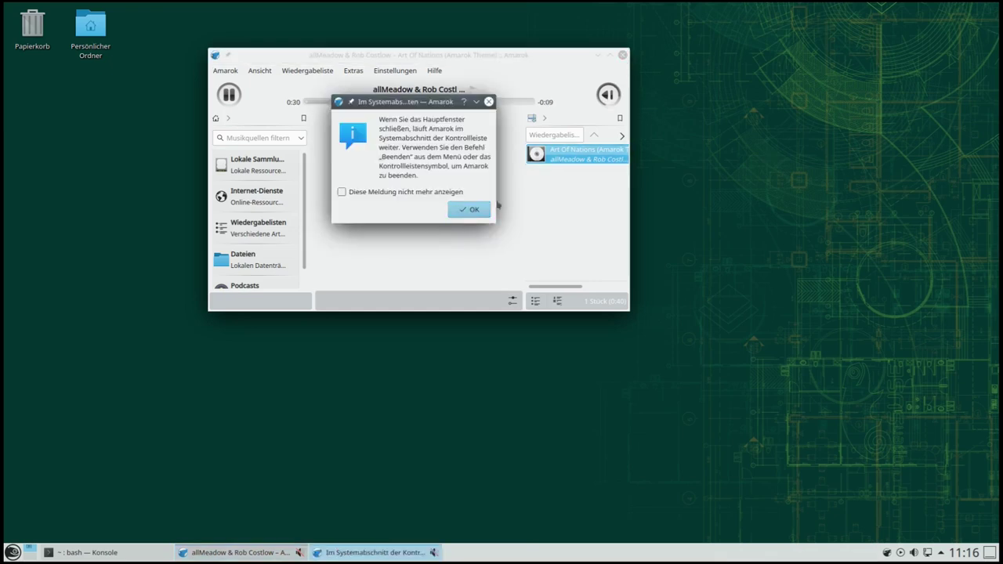
{"action": "left_click", "coordinate": [470, 210]}
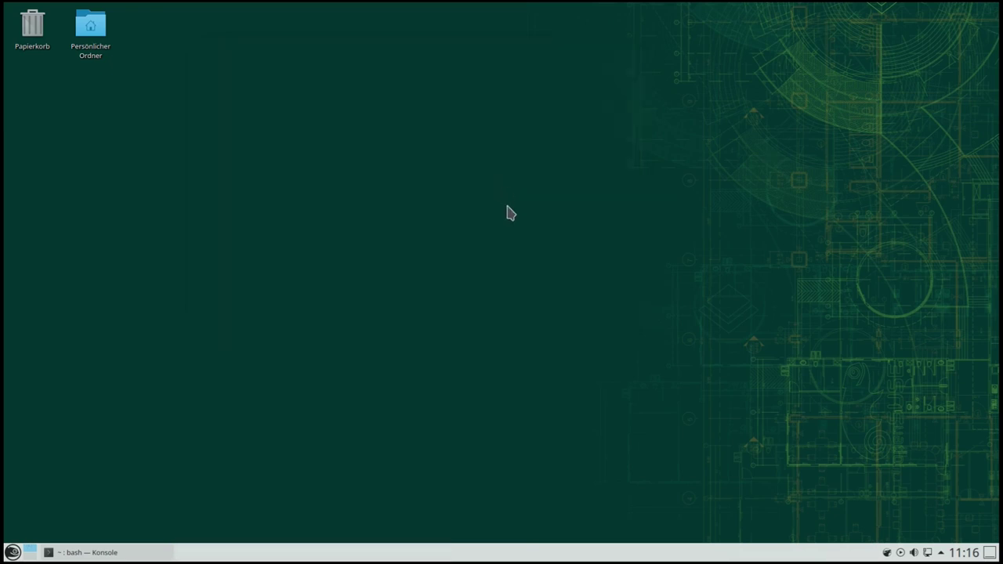
{"action": "right_click", "coordinate": [901, 556]}
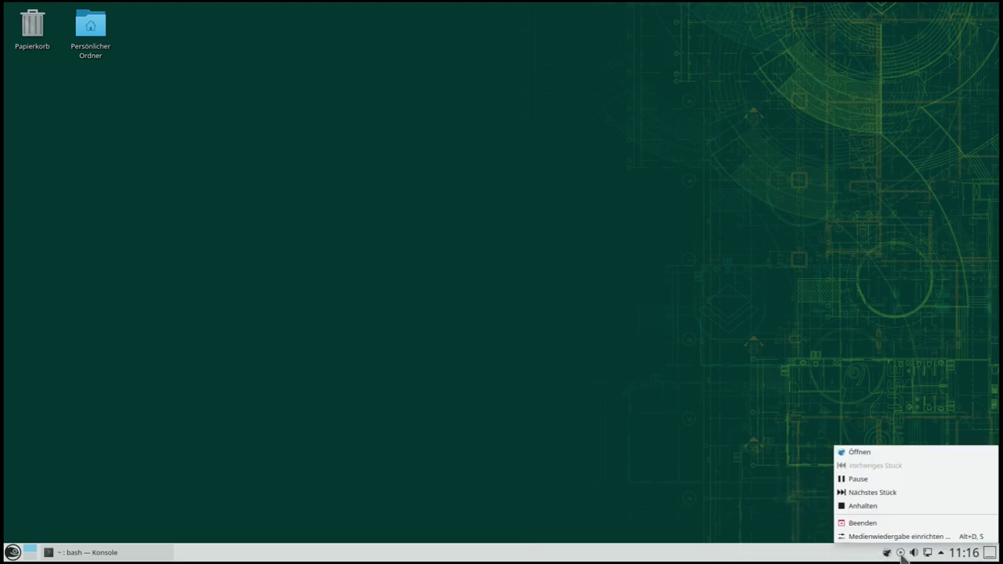
{"action": "left_click", "coordinate": [865, 507]}
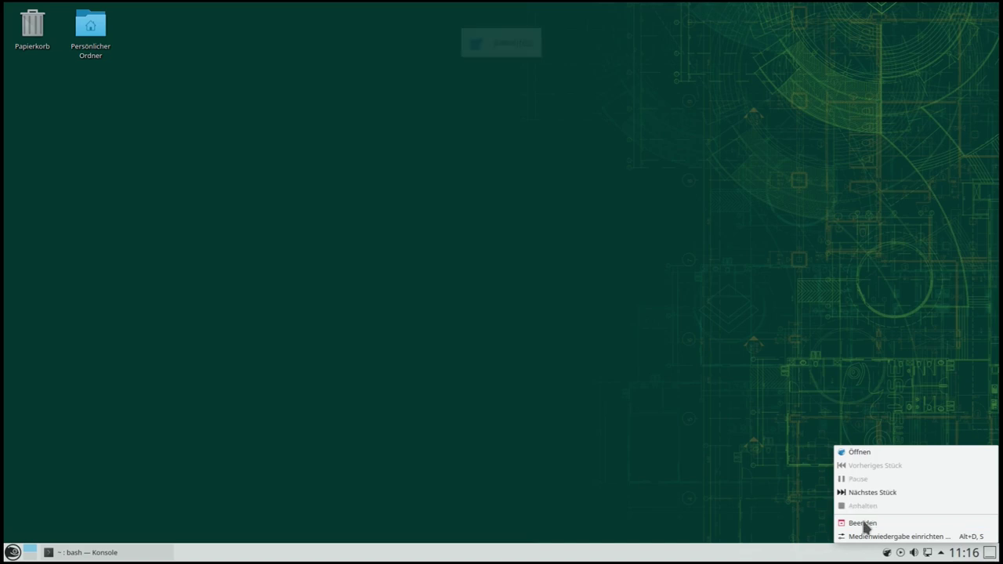
{"action": "left_click", "coordinate": [864, 524]}
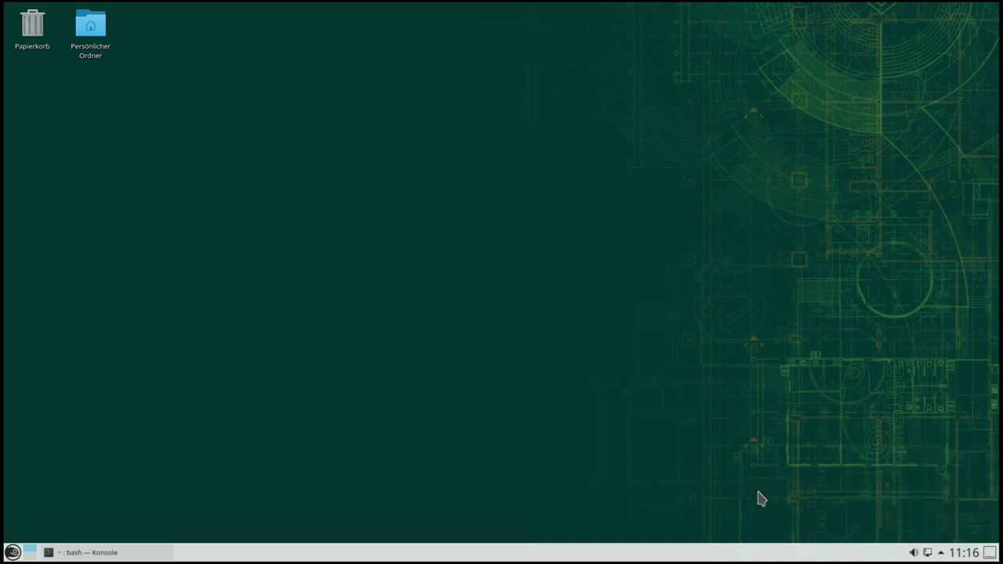
{"action": "left_click", "coordinate": [107, 554]}
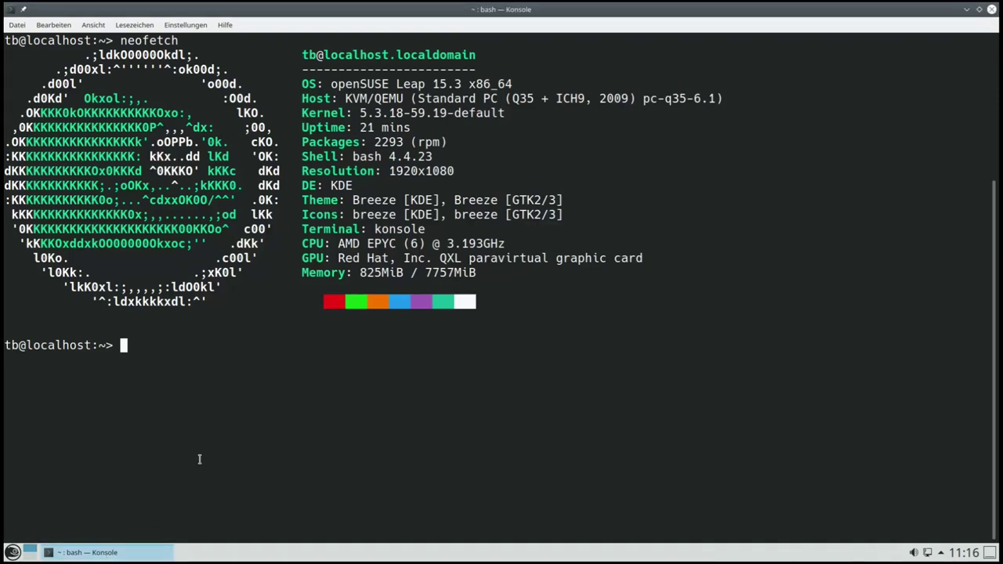